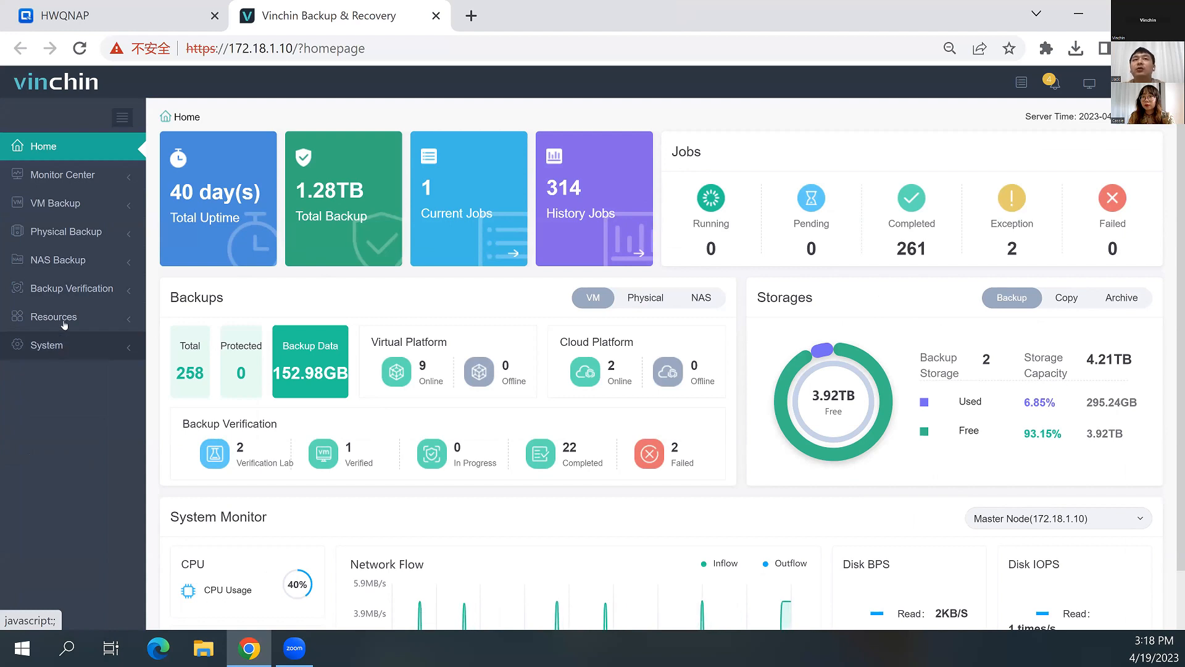
# In the NAS Shares resources, fill in a new CIFS share with IP address 172.18.1.100 and share path /Jack_Test
pyautogui.click(72, 326)
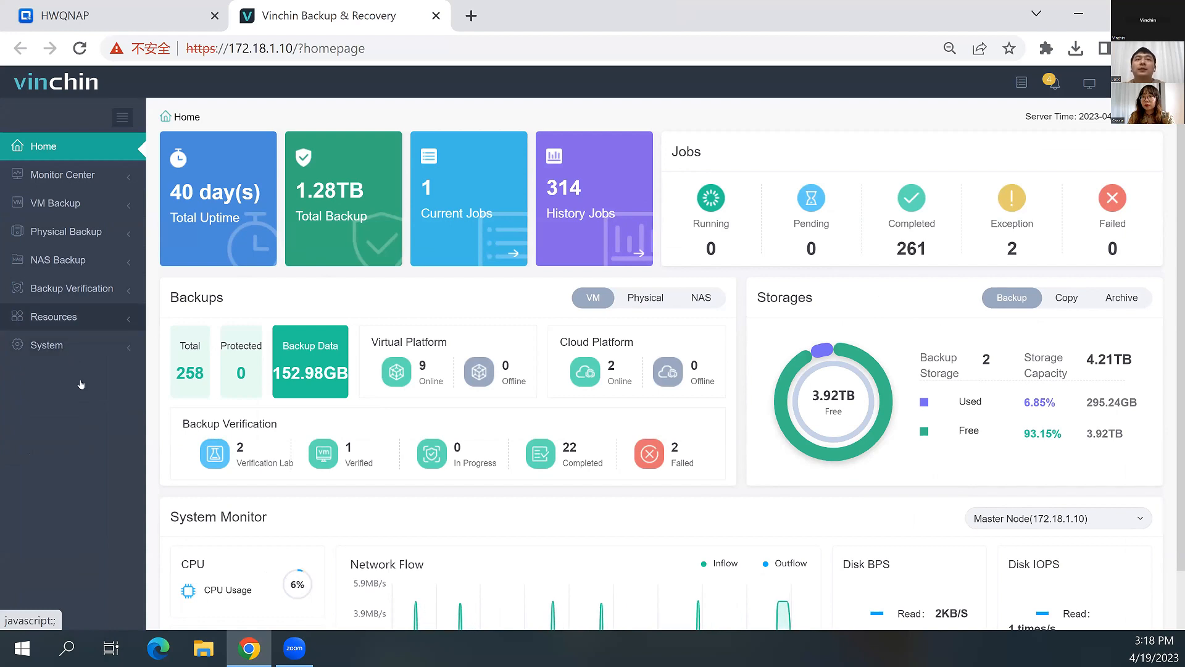
pyautogui.click(102, 406)
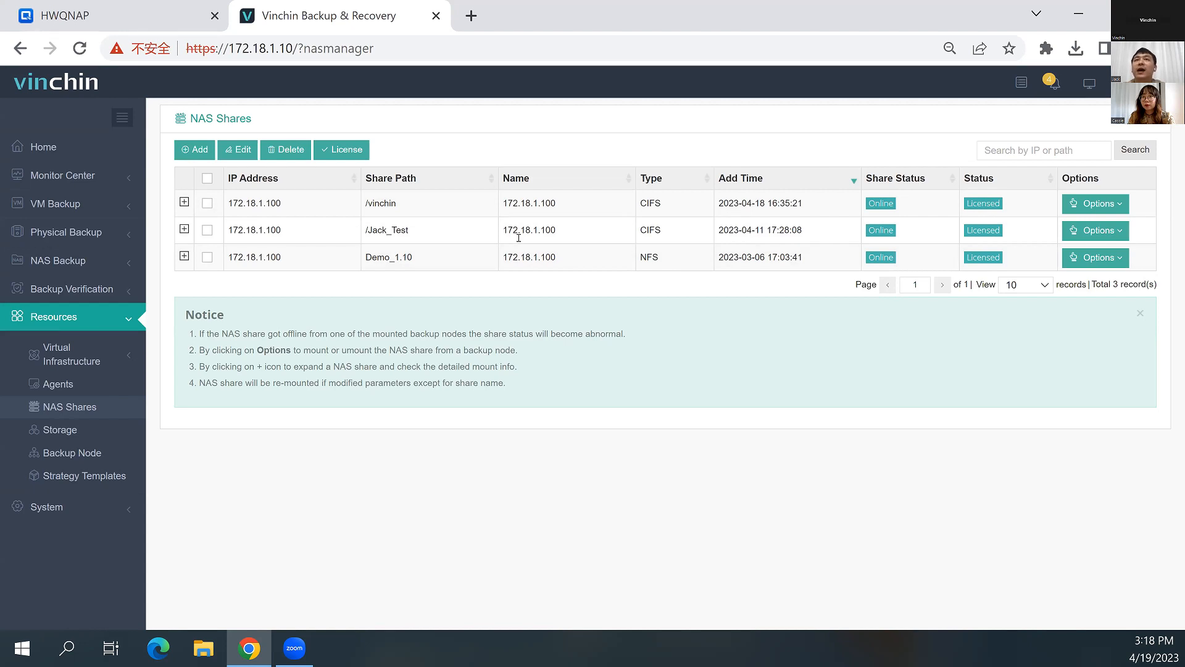
pyautogui.click(195, 150)
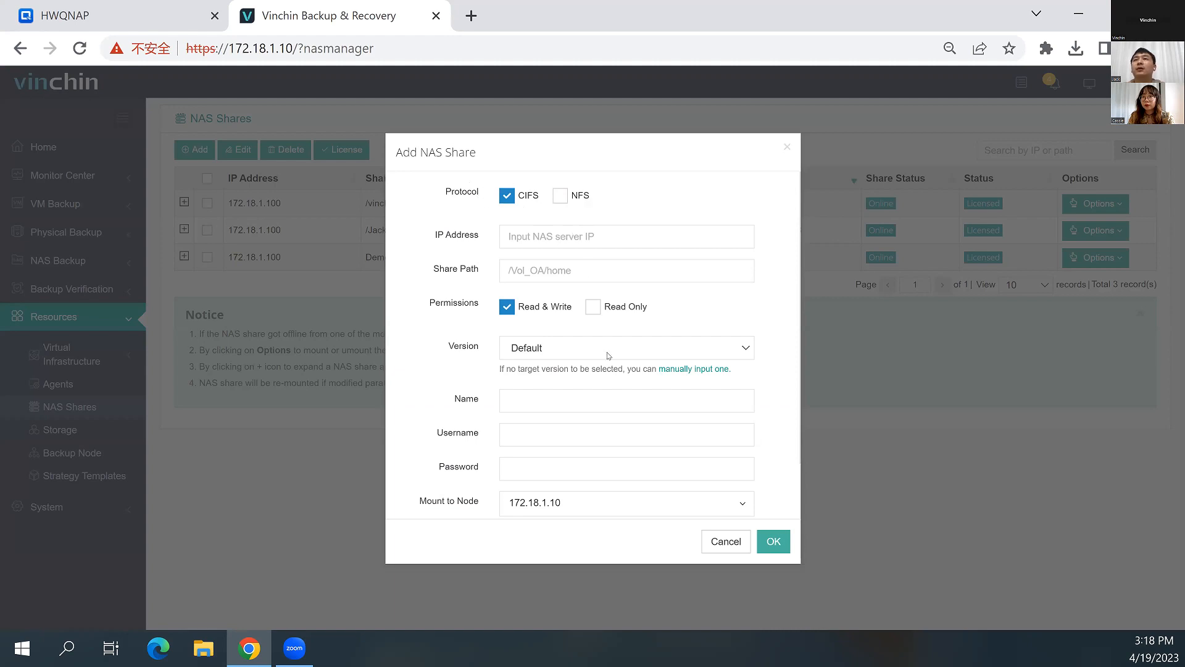
pyautogui.click(531, 238)
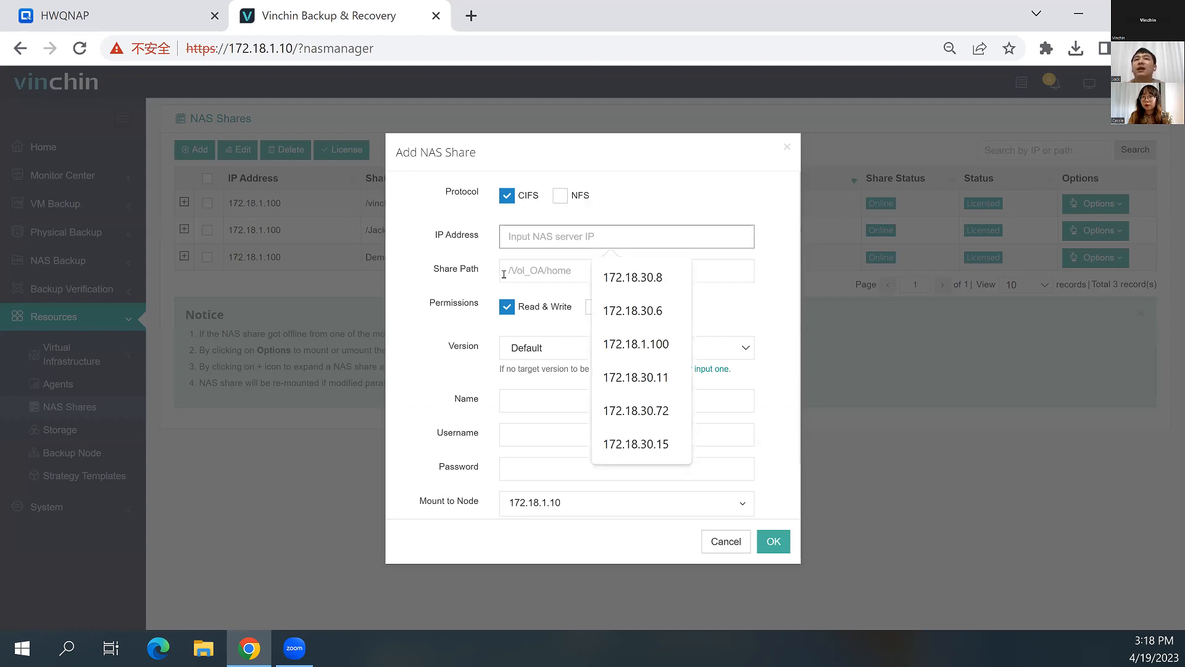
pyautogui.click(633, 344)
pyautogui.click(537, 269)
pyautogui.press('Return')
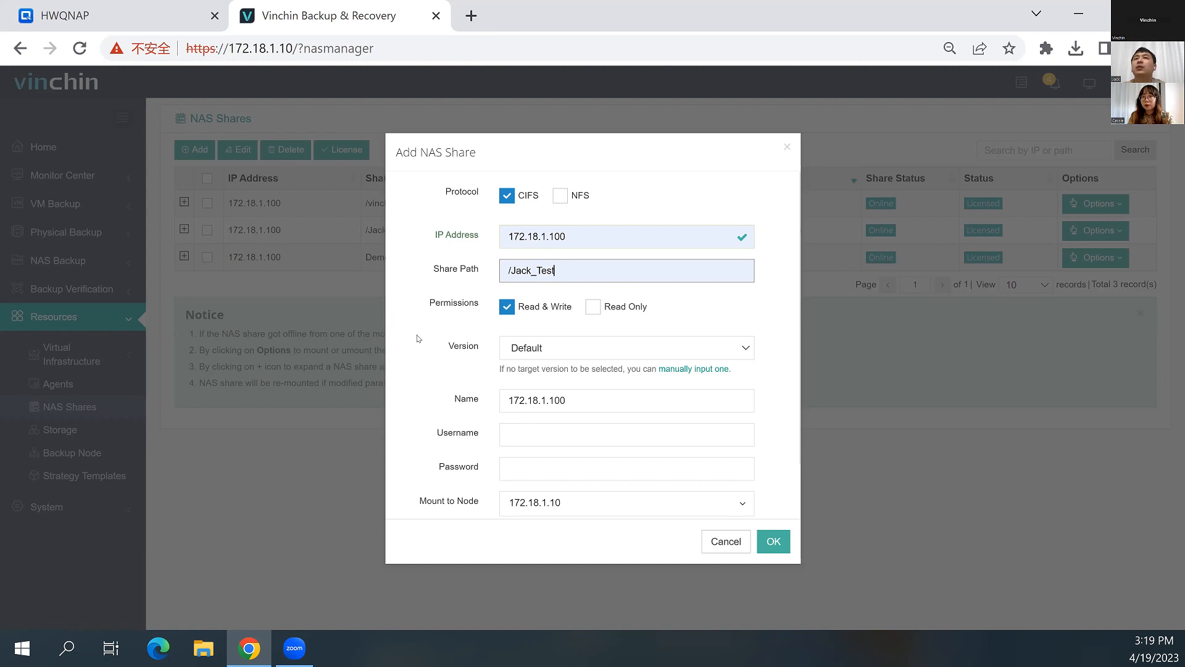
# Examine the remaining settings and protocol version choices of the new NAS share, and leave the form without saving
pyautogui.scroll(-2, 422, 339)
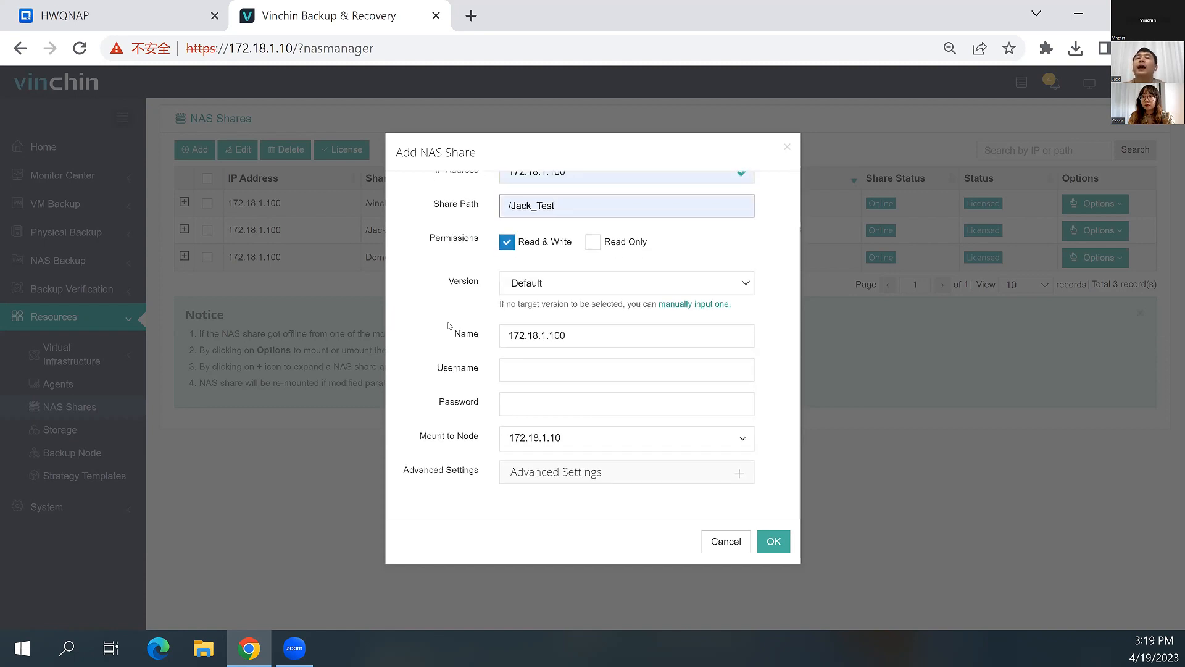
pyautogui.click(530, 290)
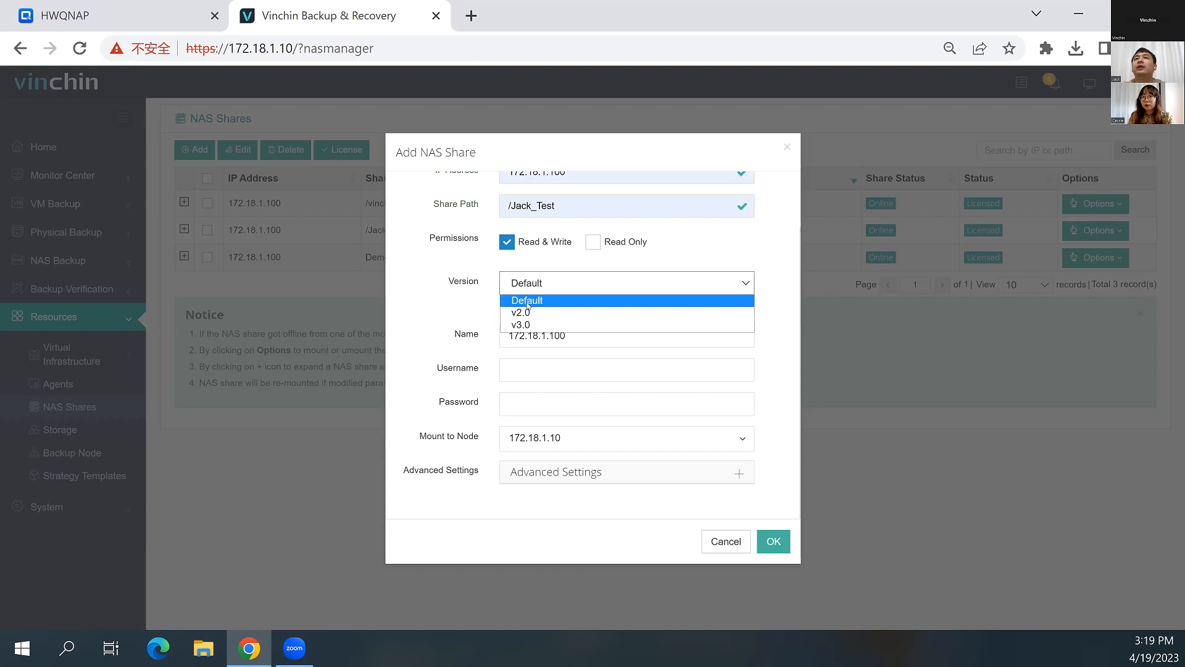
pyautogui.click(418, 305)
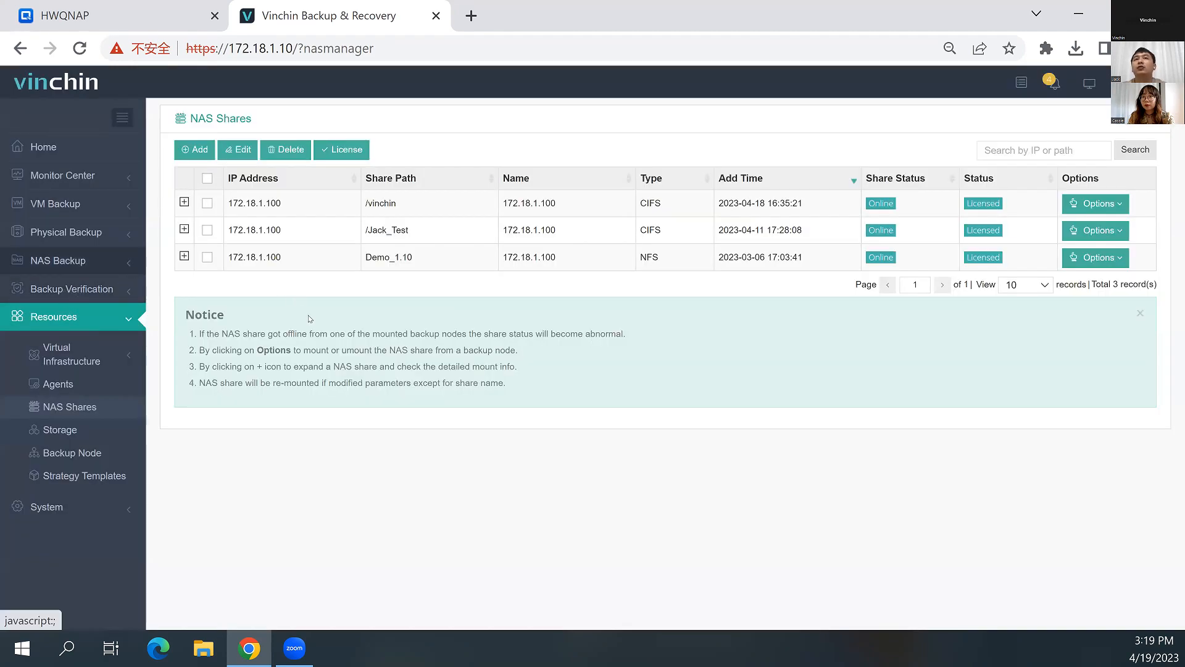
# Start a new NAS backup job and select the Files1600 folder of the /Jack_Test share as its source
pyautogui.click(58, 261)
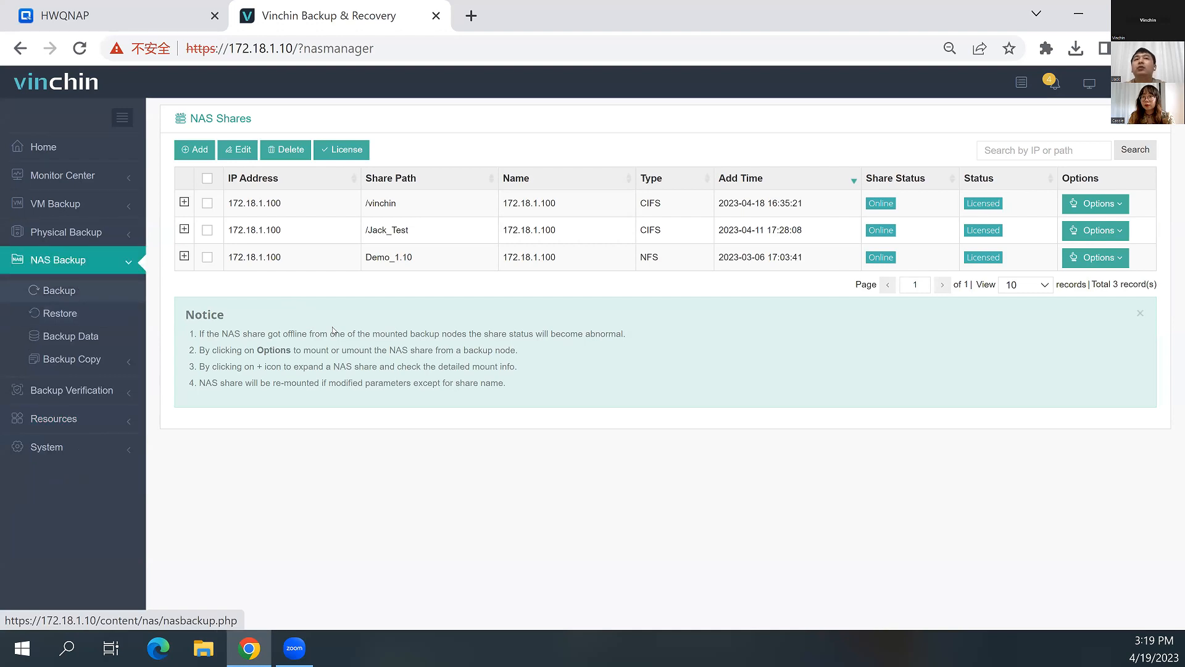
pyautogui.click(59, 290)
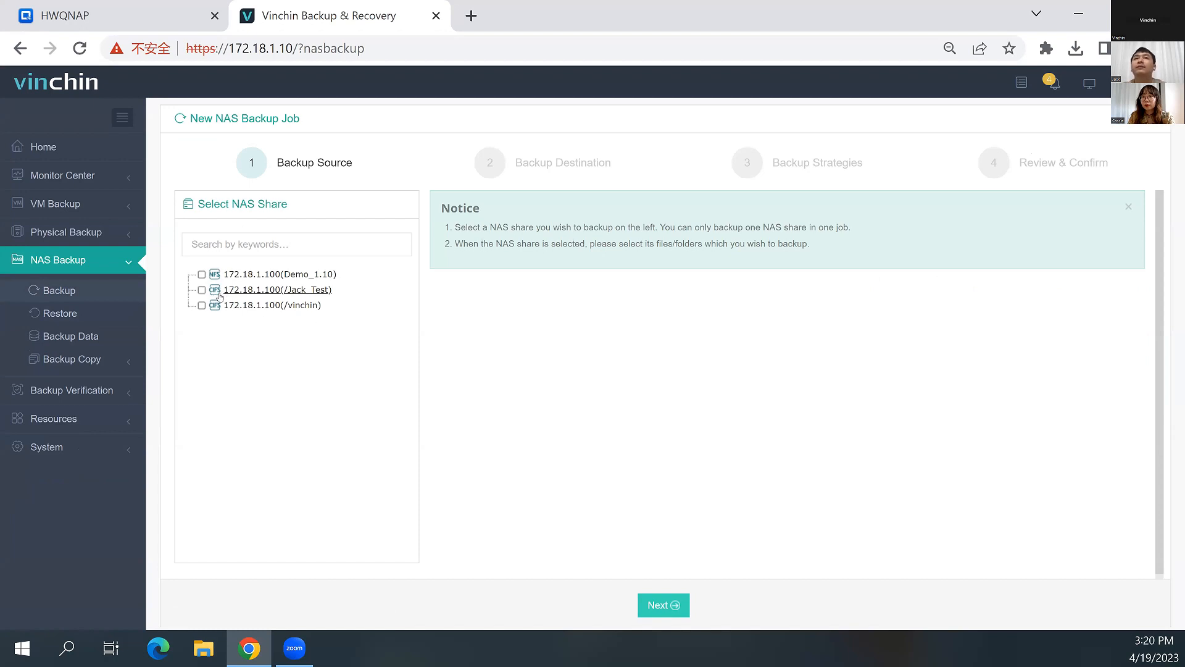
pyautogui.click(199, 291)
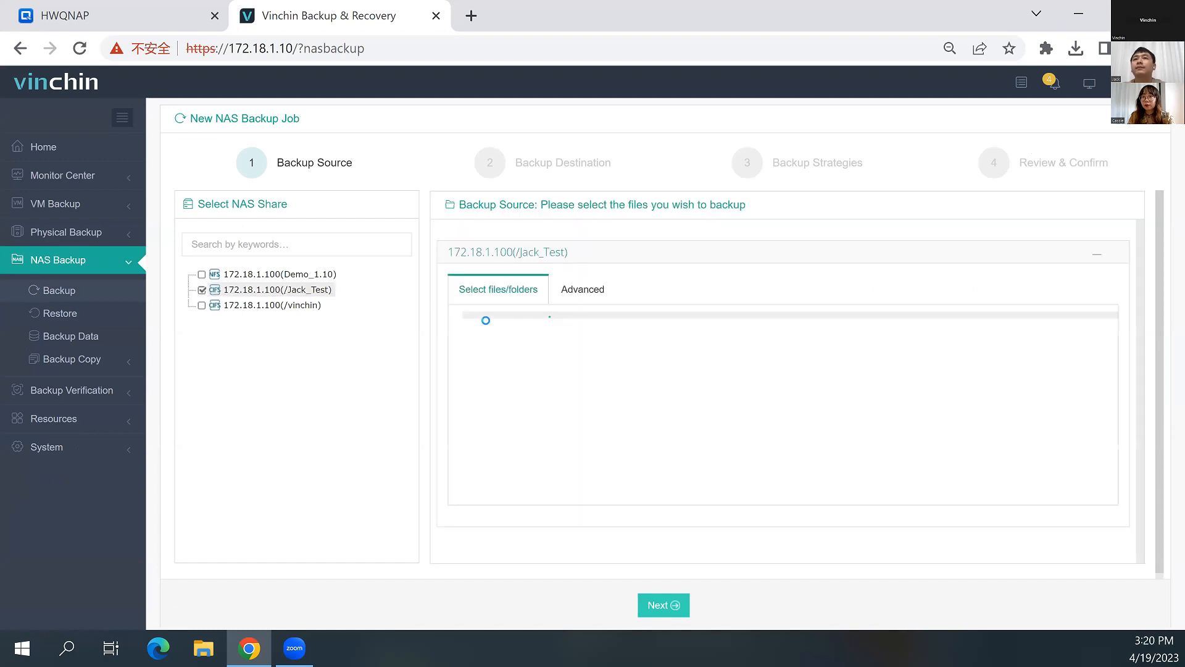
pyautogui.scroll(-2, 503, 373)
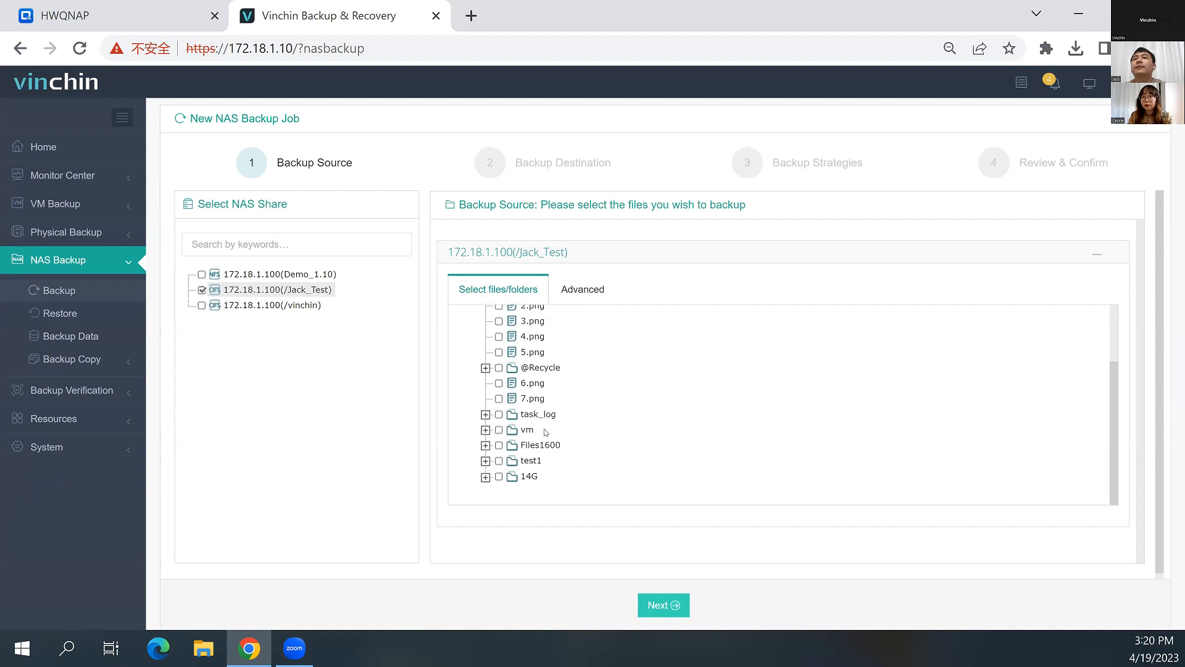
pyautogui.click(499, 446)
# Set the source's wildcard filter to Exclusion and add the filter 1.txt
pyautogui.click(578, 287)
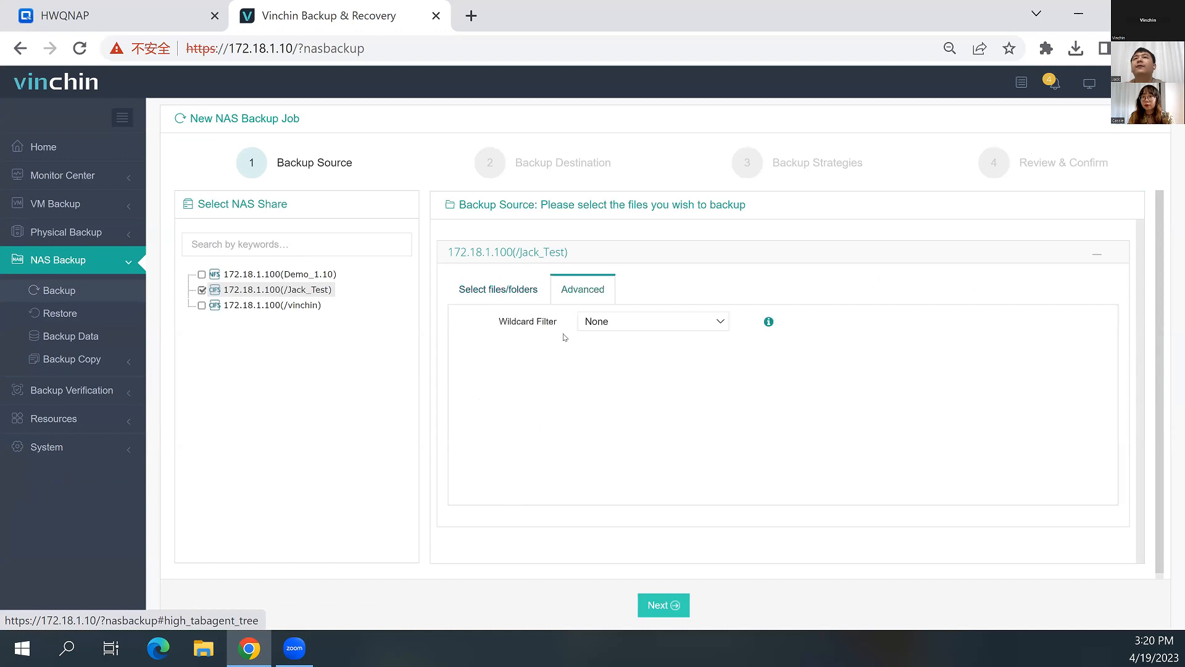
pyautogui.click(595, 324)
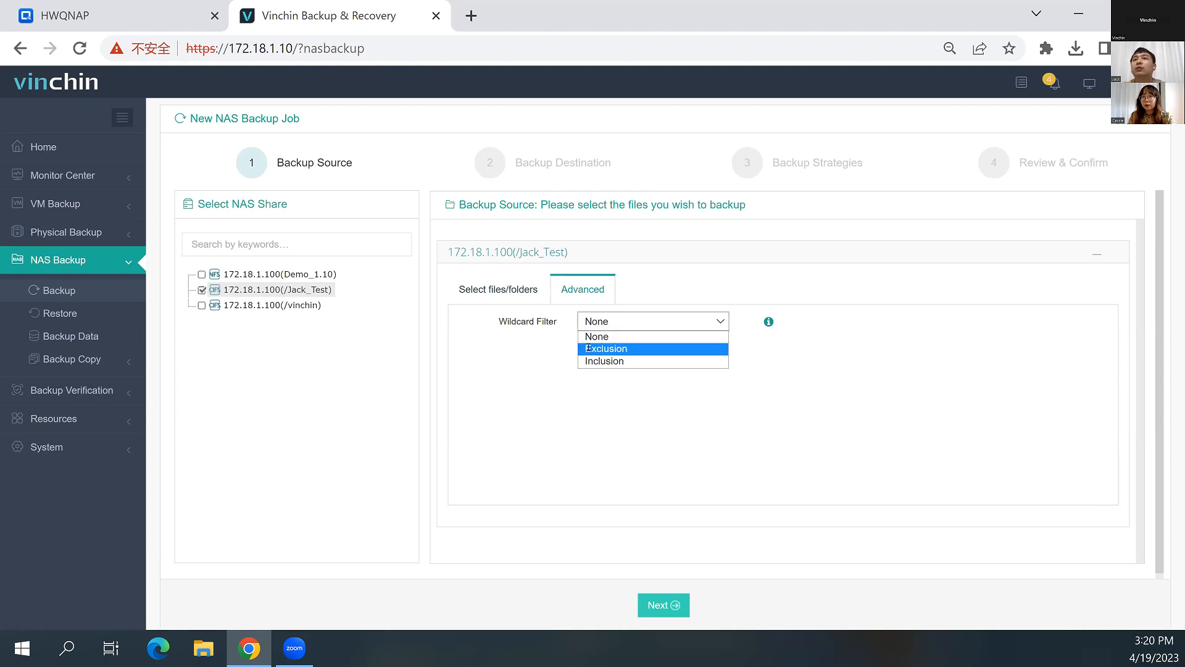
pyautogui.click(587, 348)
pyautogui.click(603, 352)
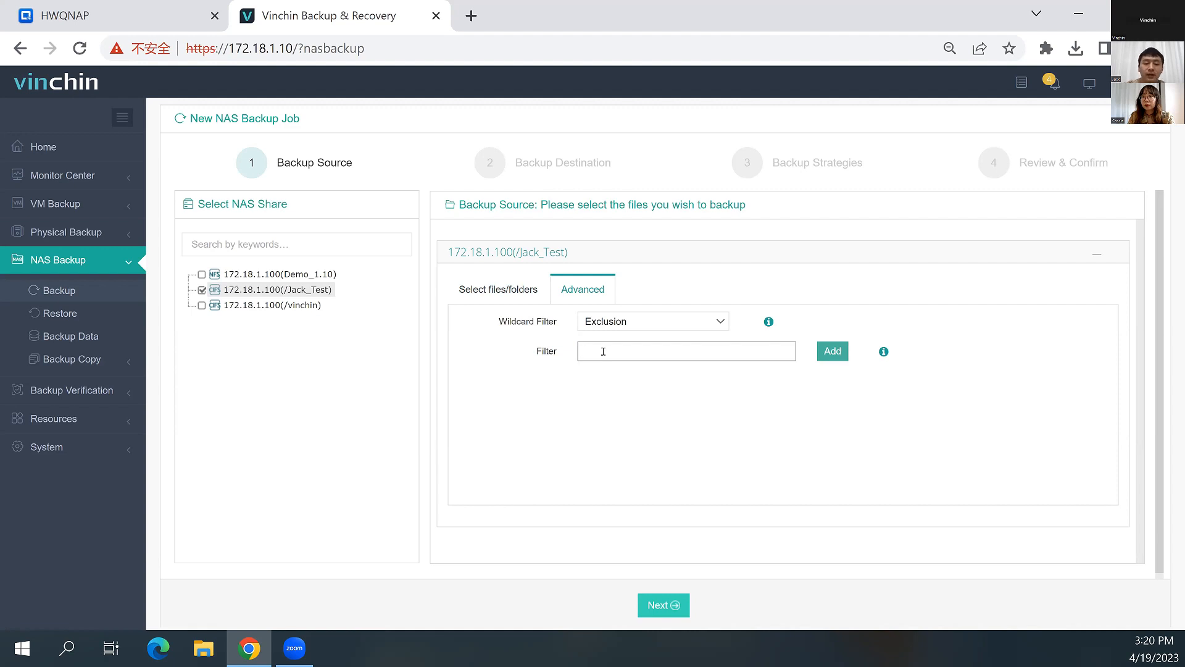
pyautogui.write('*')
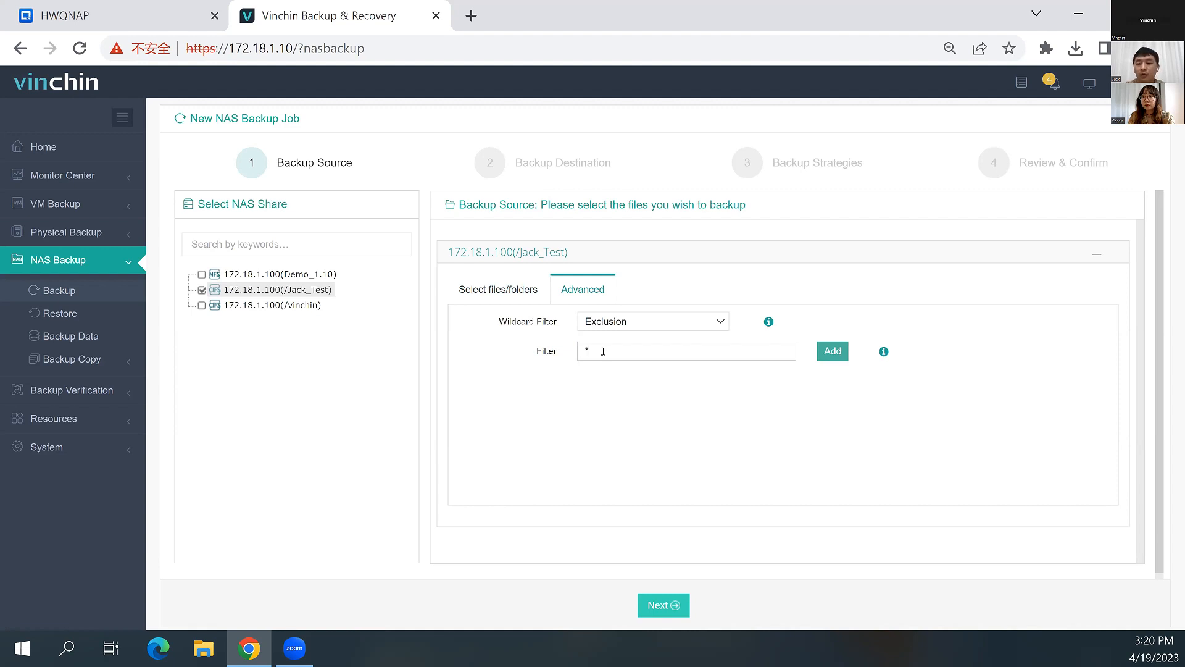
pyautogui.press('BackSpace')
pyautogui.write('1.txt')
pyautogui.click(831, 351)
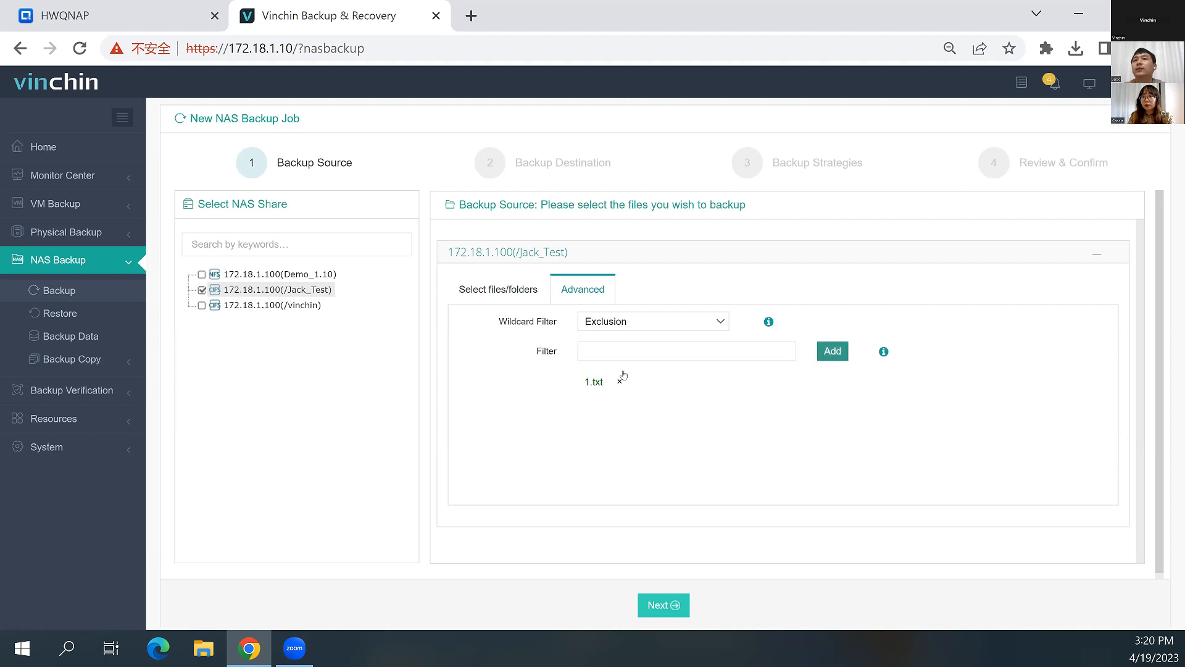
# Add *.txt as a second wildcard filter entry
pyautogui.click(606, 354)
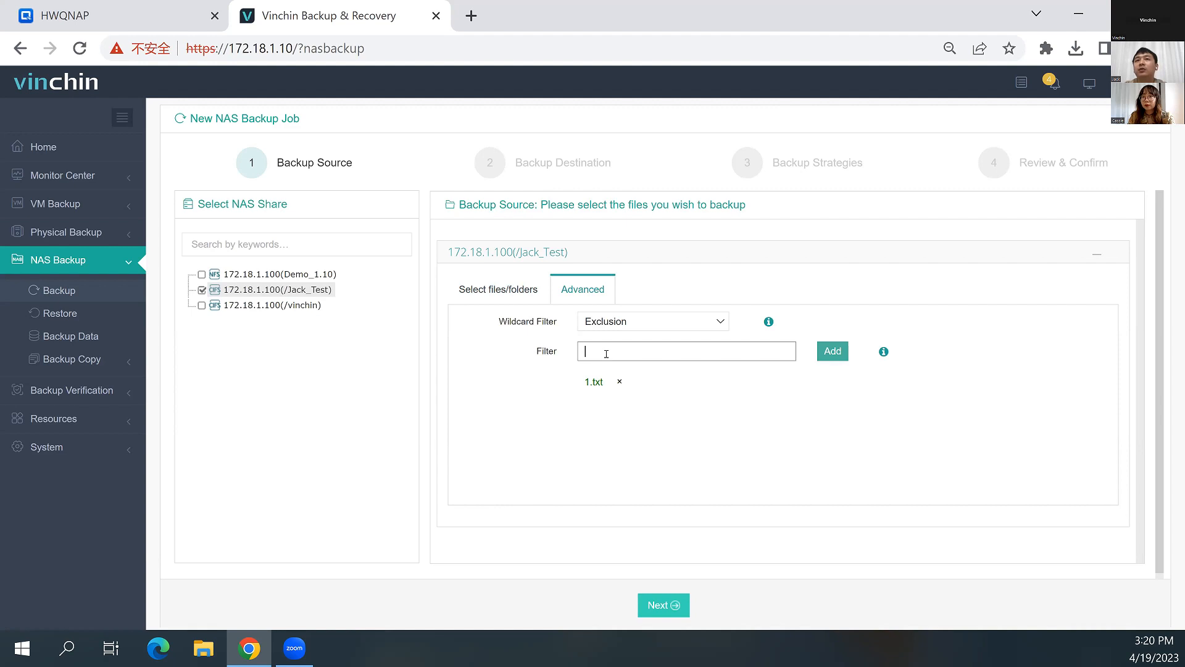
pyautogui.write('*')
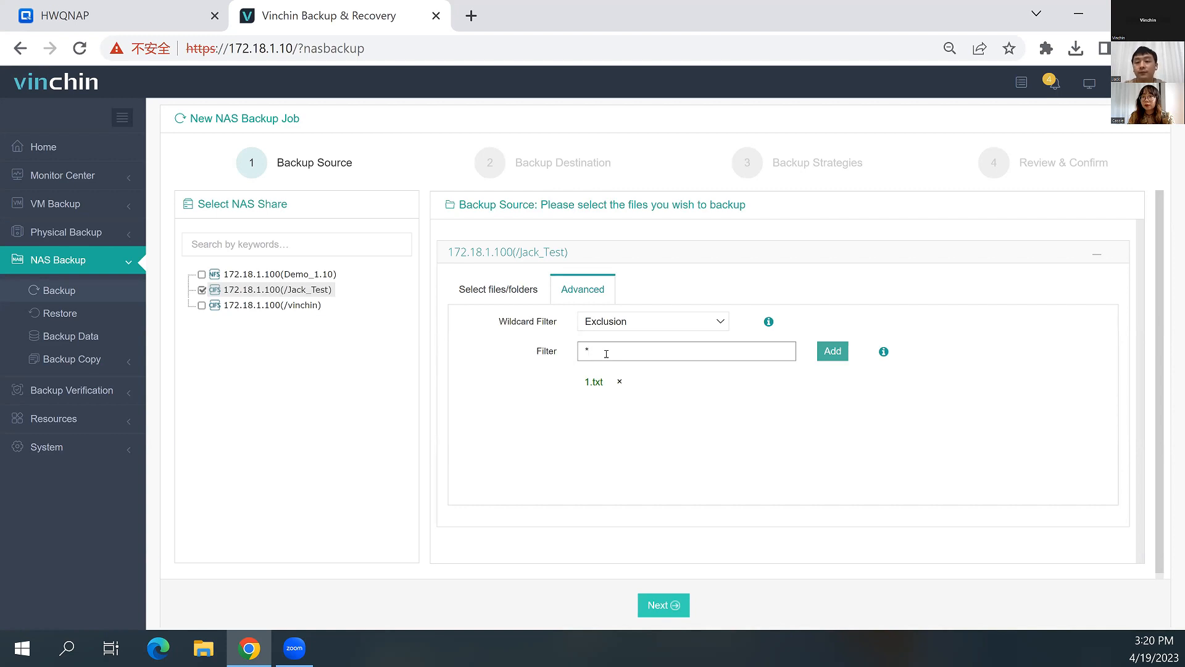
pyautogui.write('.txt')
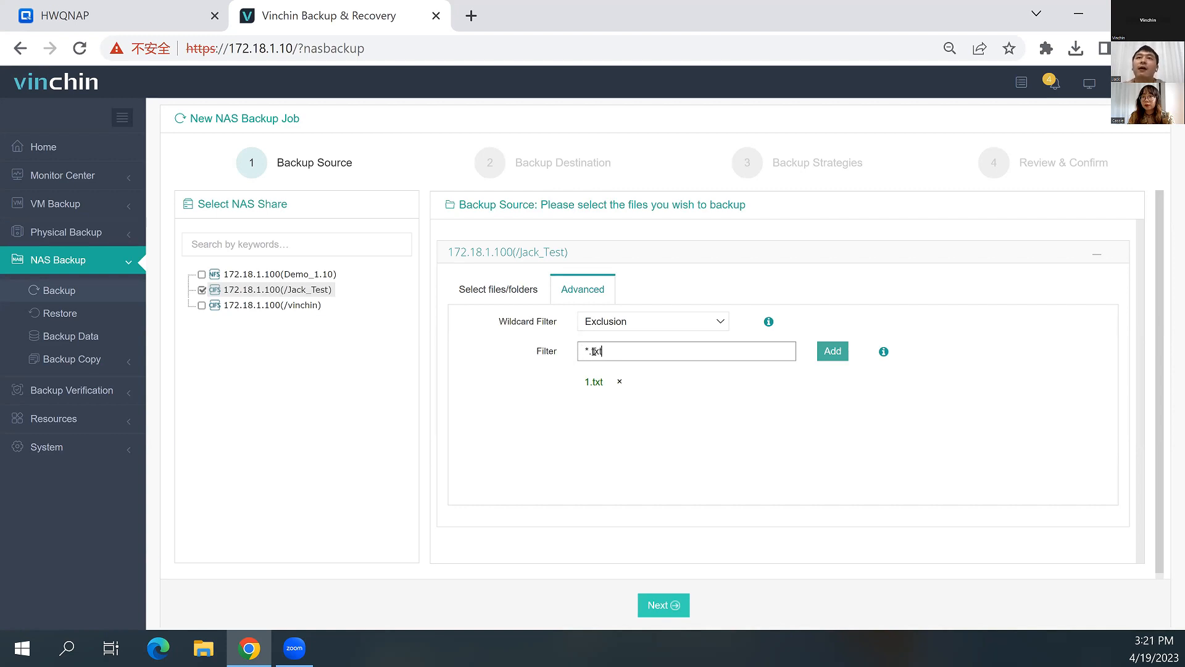
pyautogui.click(831, 350)
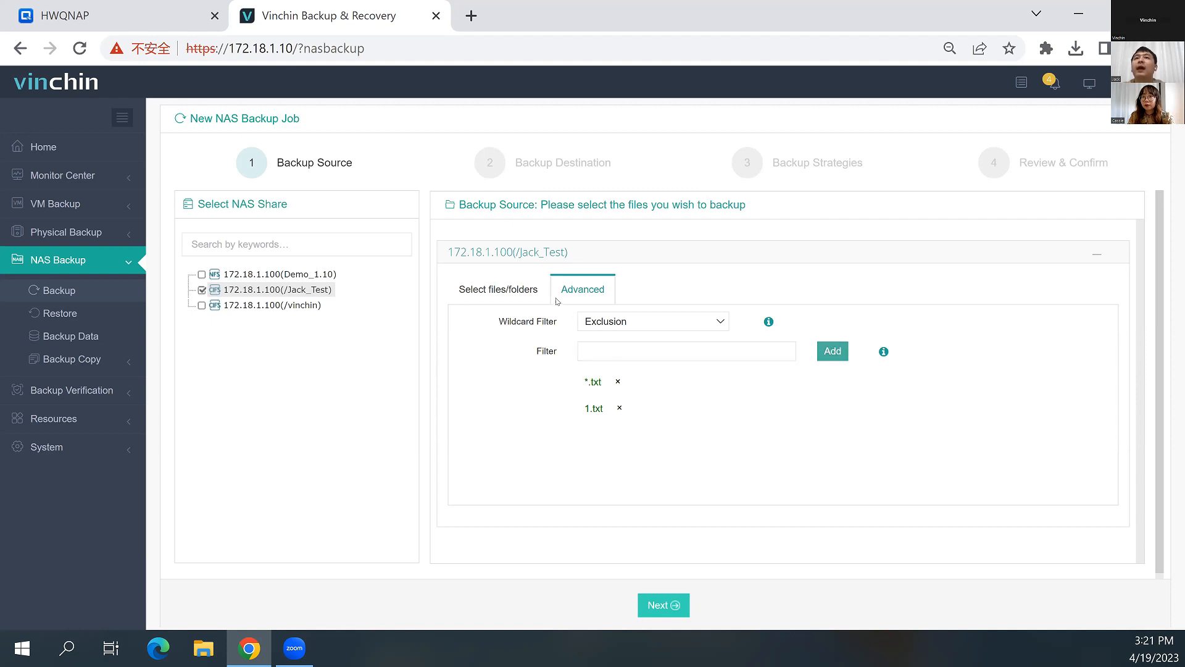
# Switch the wildcard filter to Inclusion and remove the *.txt entry
pyautogui.click(618, 322)
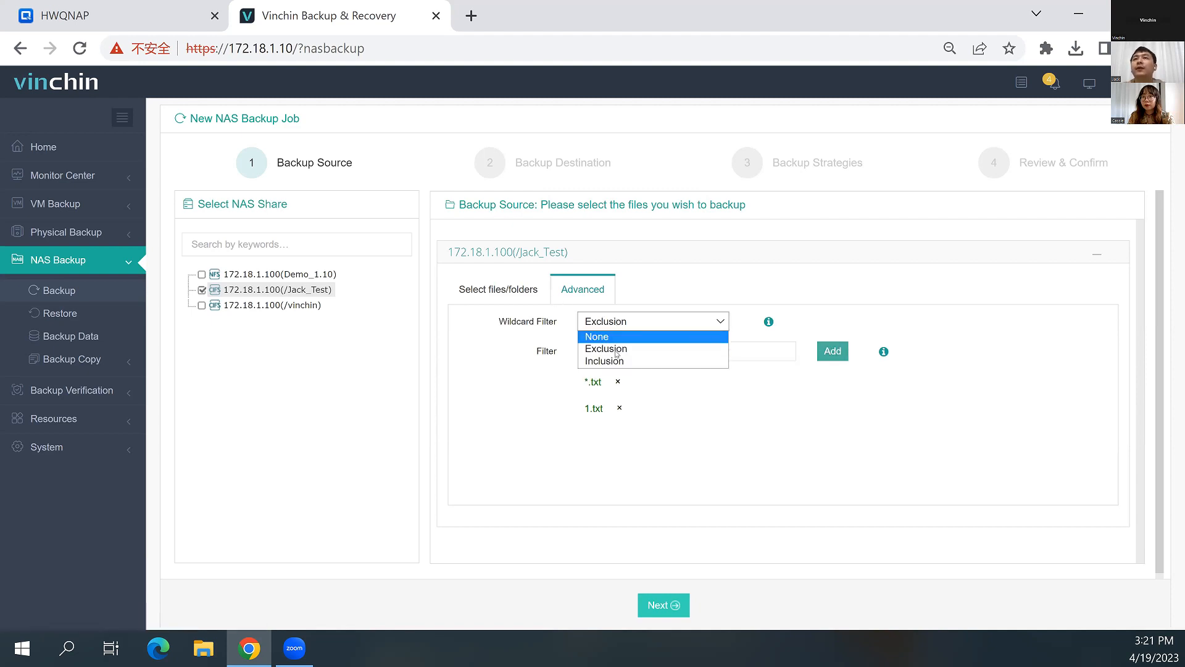
pyautogui.click(618, 361)
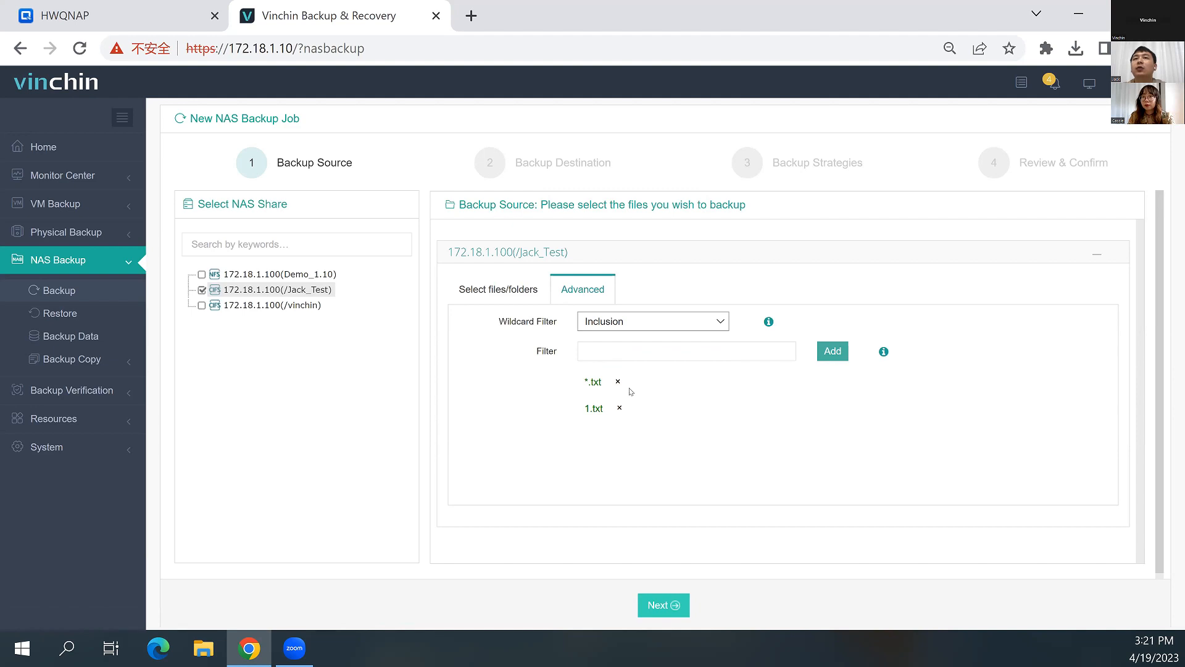
pyautogui.click(618, 382)
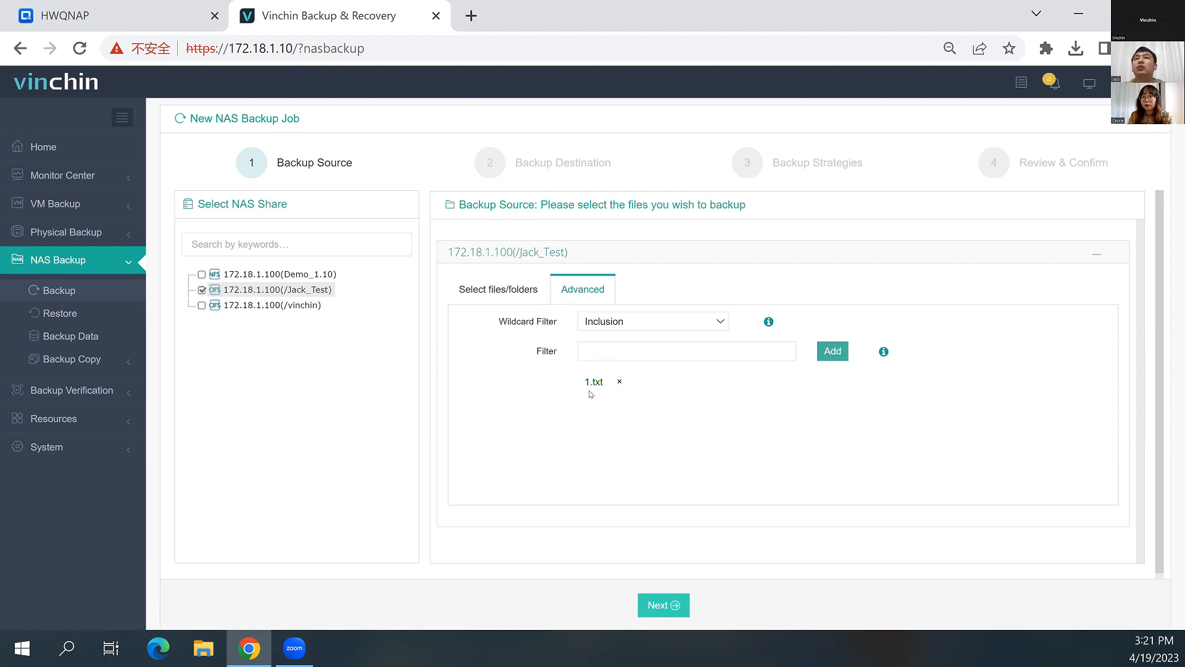
# Reset the wildcard filter to None and continue to the backup strategies, keeping the default target node and Local Disk1 storage
pyautogui.click(639, 324)
pyautogui.click(636, 337)
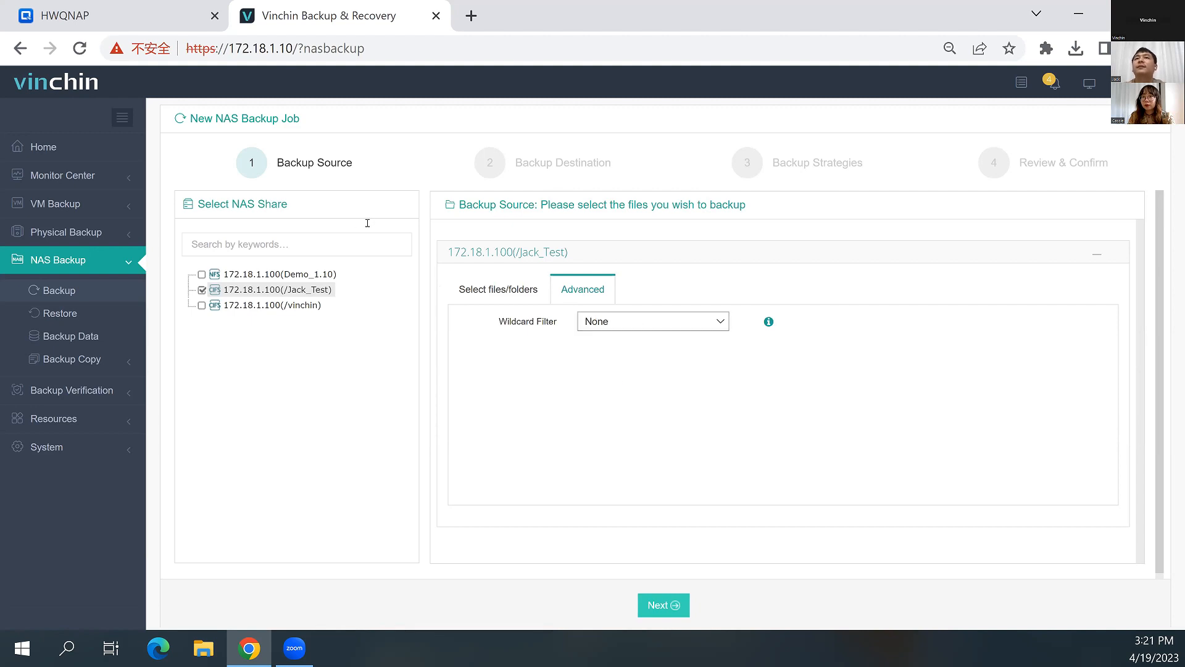
pyautogui.click(482, 291)
pyautogui.scroll(-2, 561, 456)
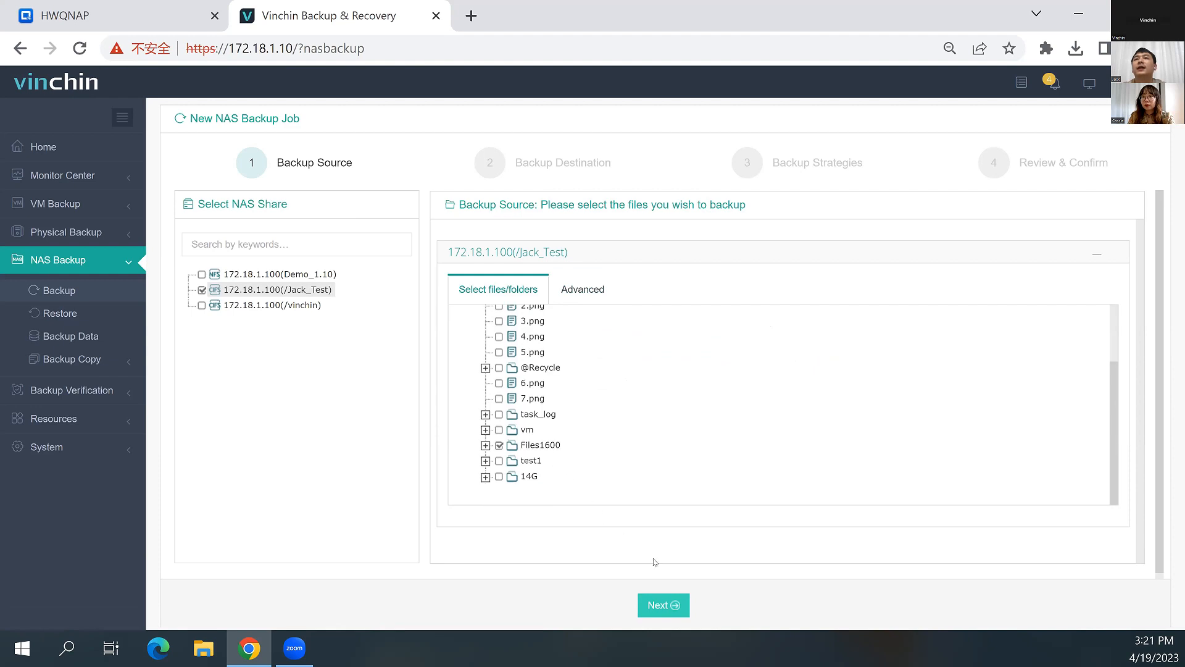
pyautogui.click(677, 606)
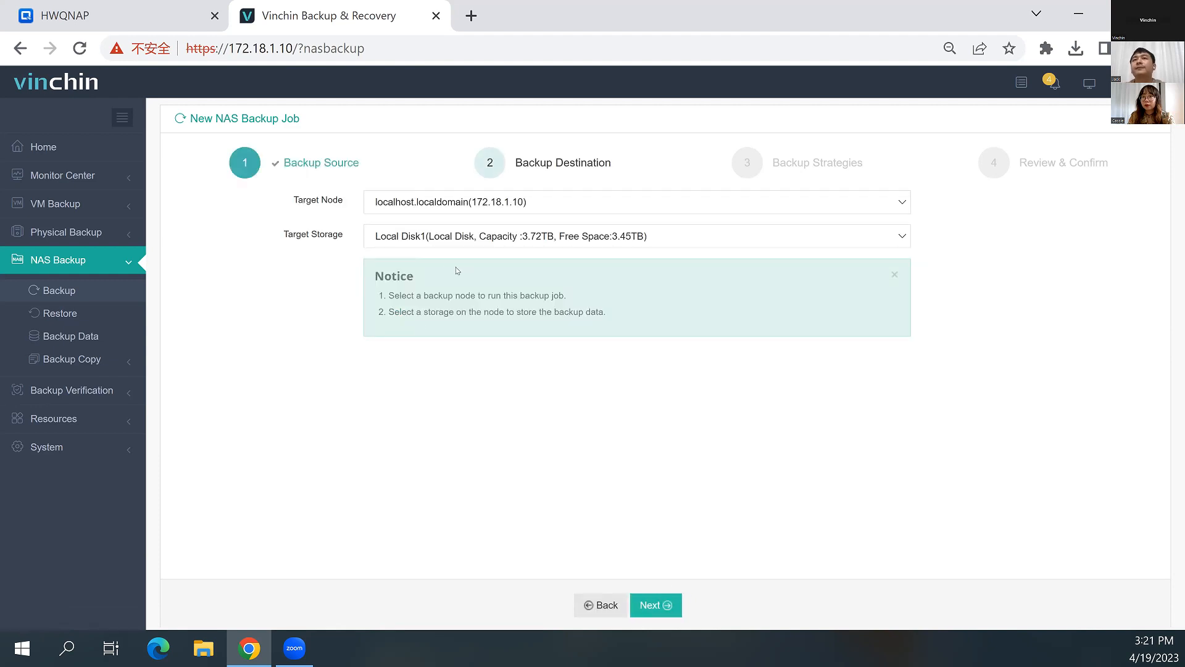
pyautogui.click(659, 605)
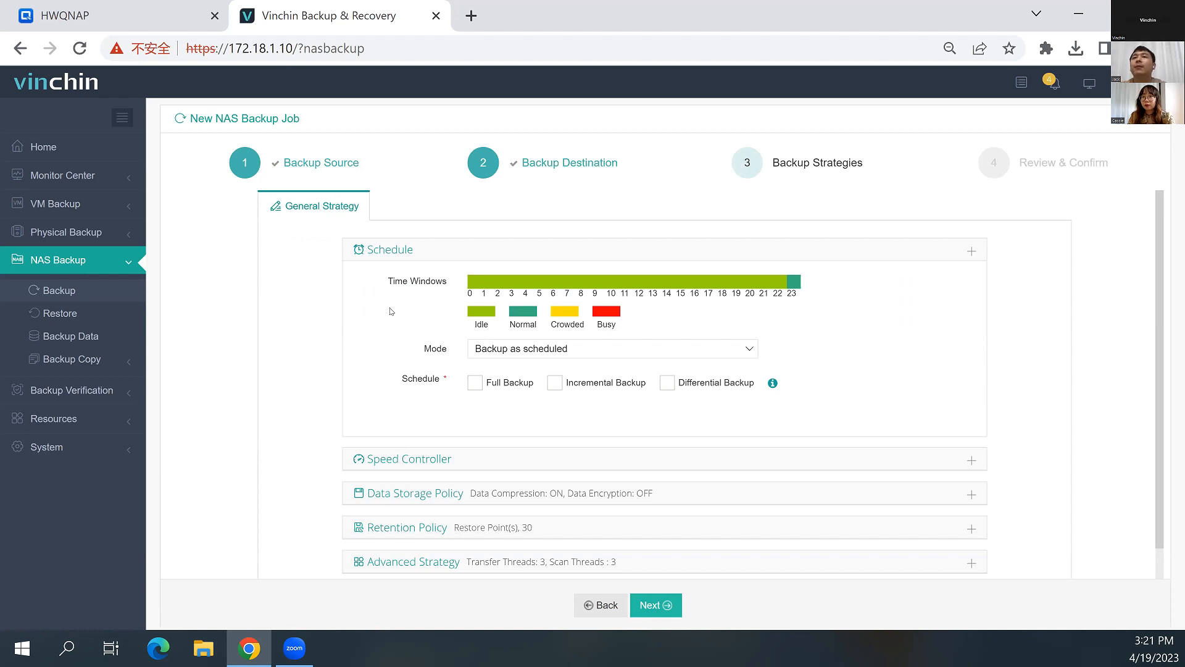
# Try the Once-off Backup mode and return the schedule mode to Backup as scheduled
pyautogui.click(522, 351)
pyautogui.click(510, 375)
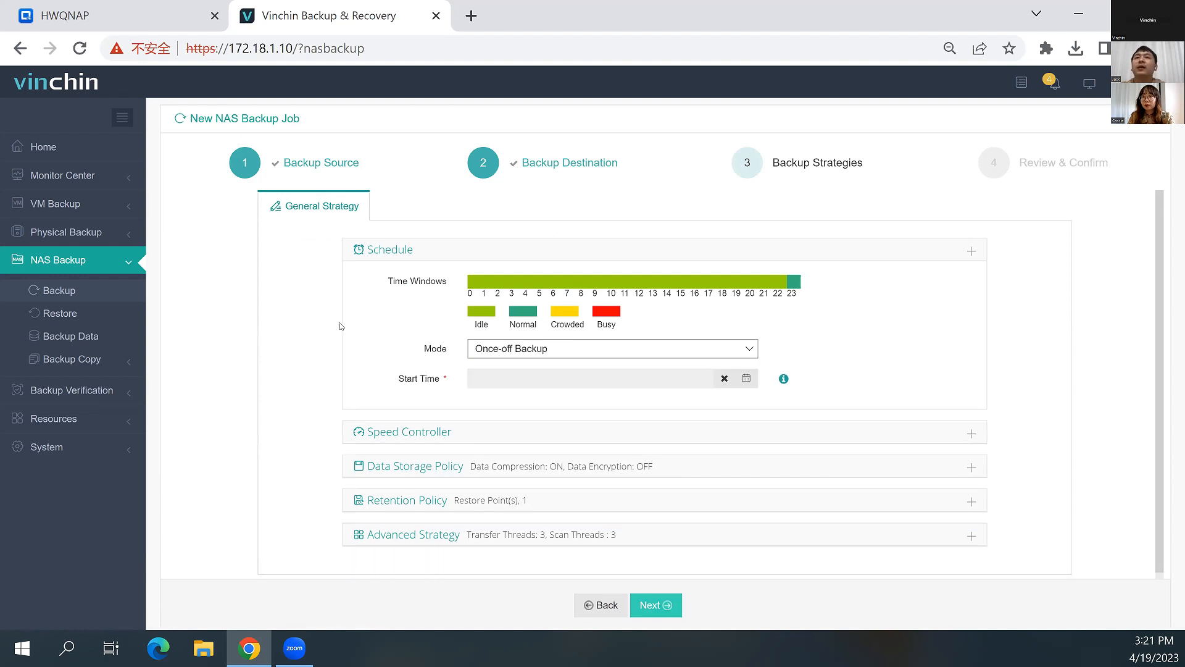
pyautogui.click(506, 356)
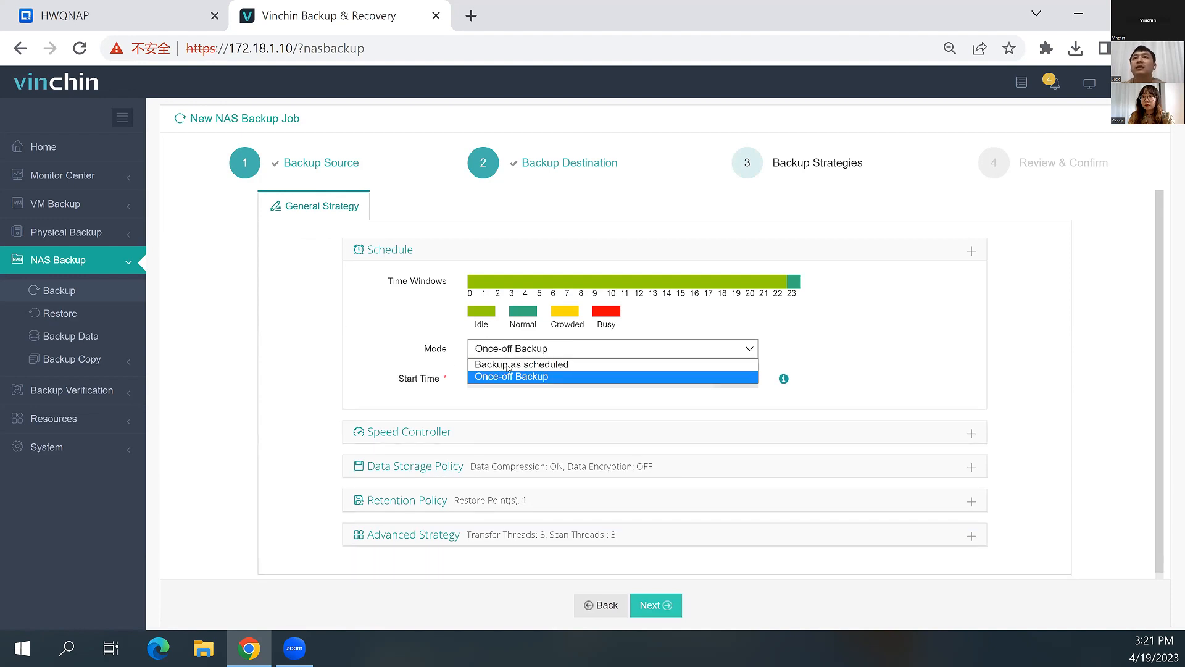
pyautogui.click(507, 366)
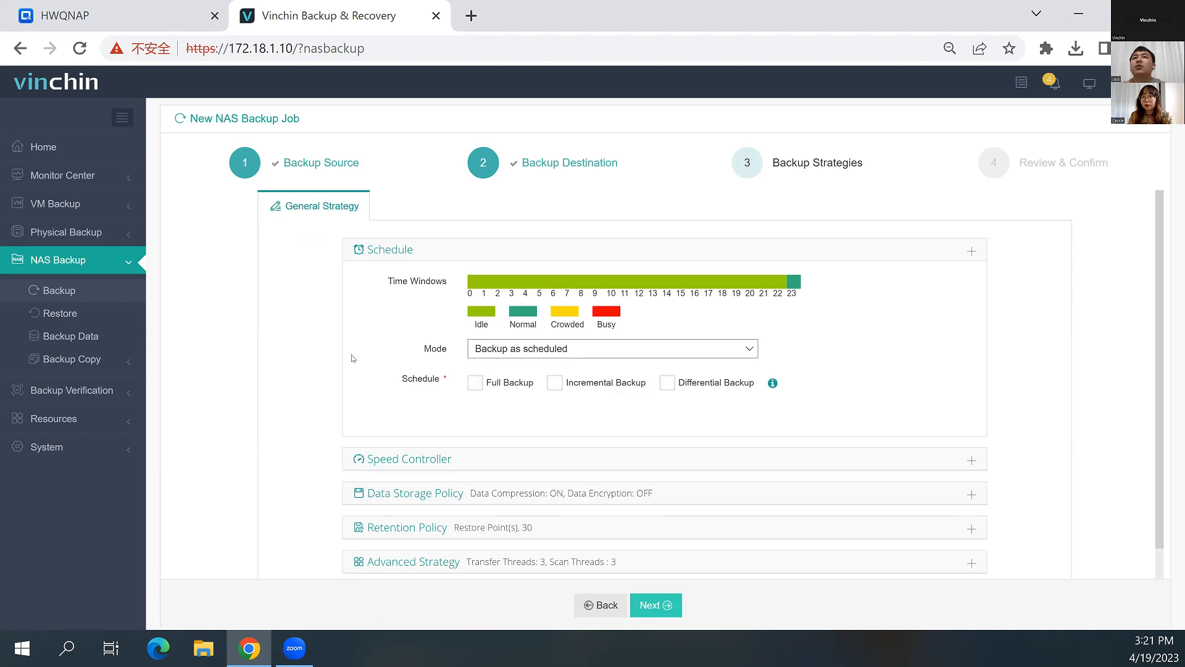
# Enable the Full Backup schedule with its default weekly Friday timing and Repeat off
pyautogui.click(473, 383)
pyautogui.scroll(-1, 402, 374)
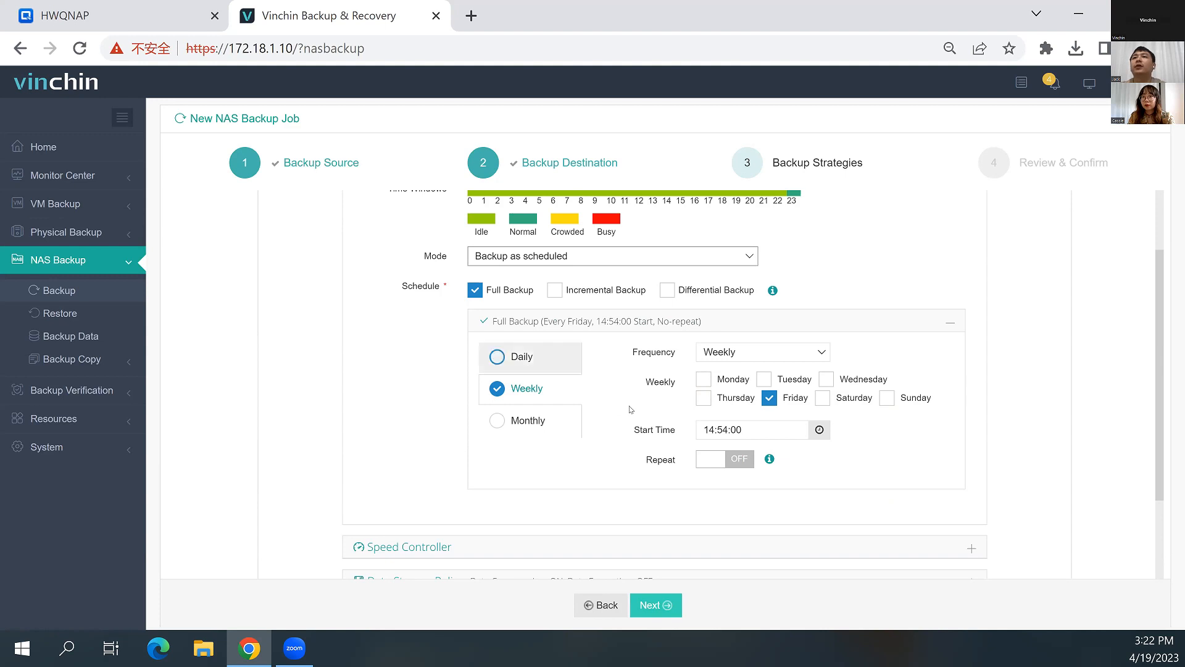
pyautogui.click(737, 465)
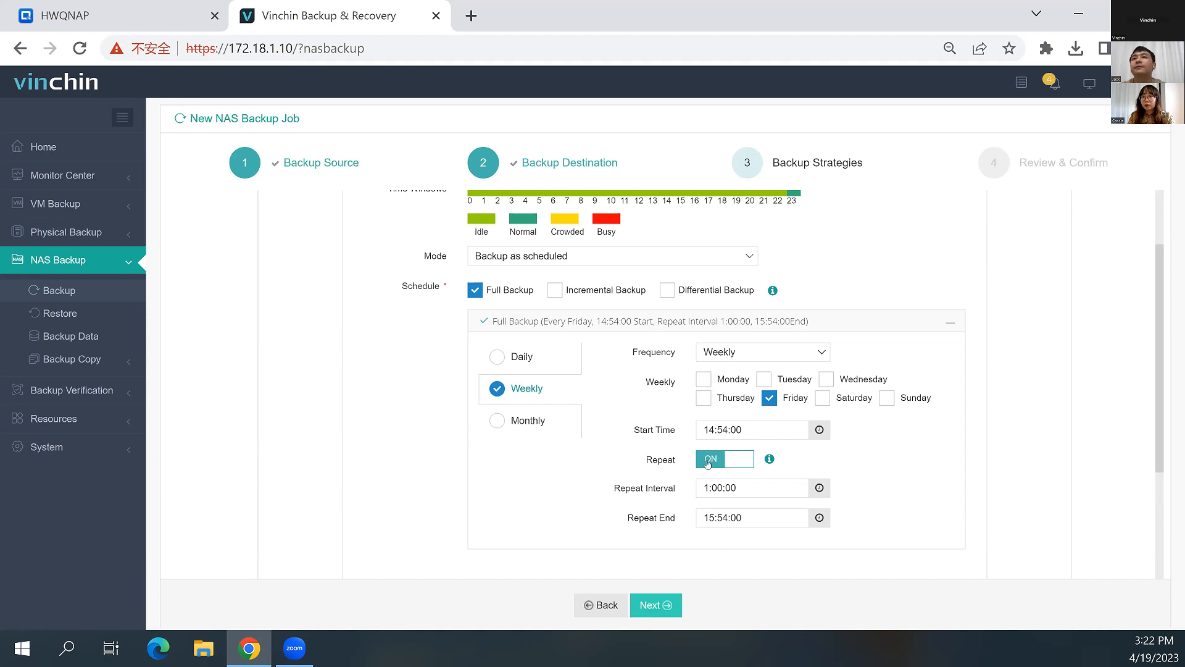
# Enable the Incremental Backup schedule with its default daily timing, trying Differential Backup as an alternative before settling on Incremental
pyautogui.click(555, 290)
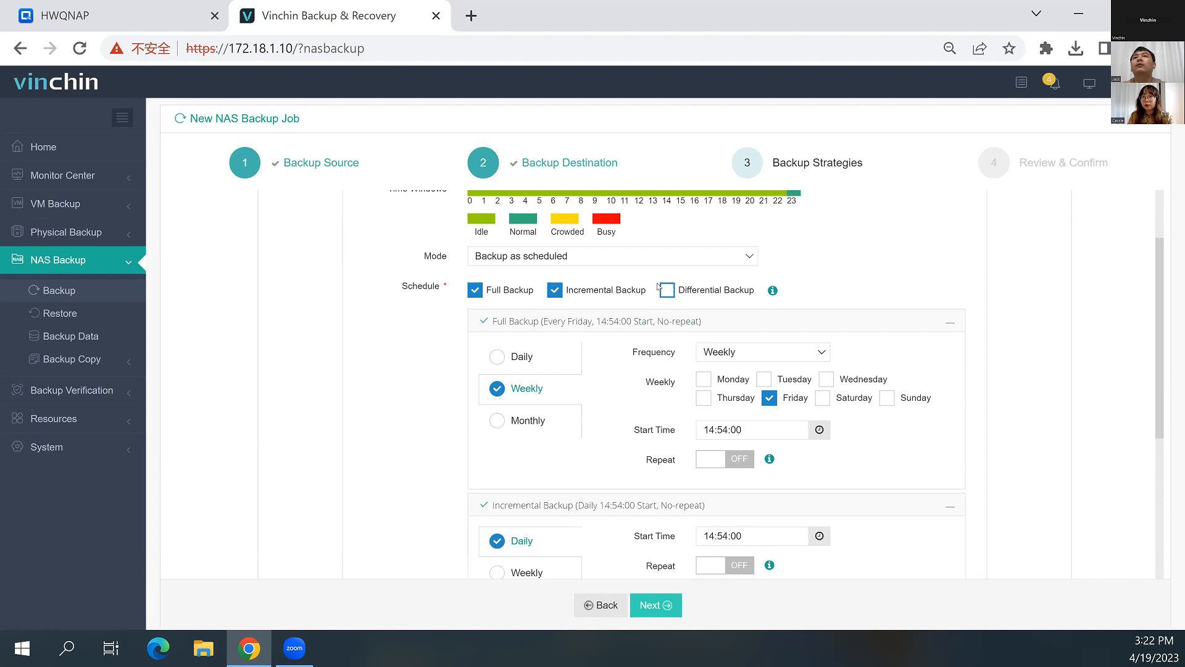
pyautogui.click(667, 290)
pyautogui.click(555, 290)
pyautogui.scroll(-3, 386, 372)
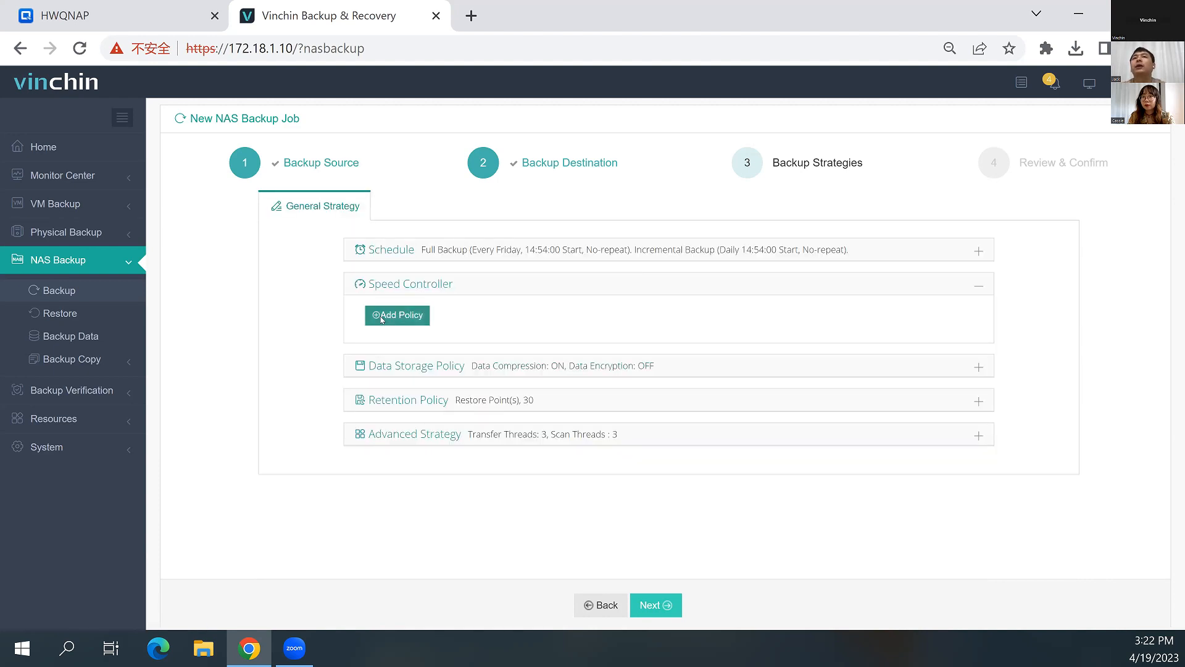
pyautogui.click(381, 318)
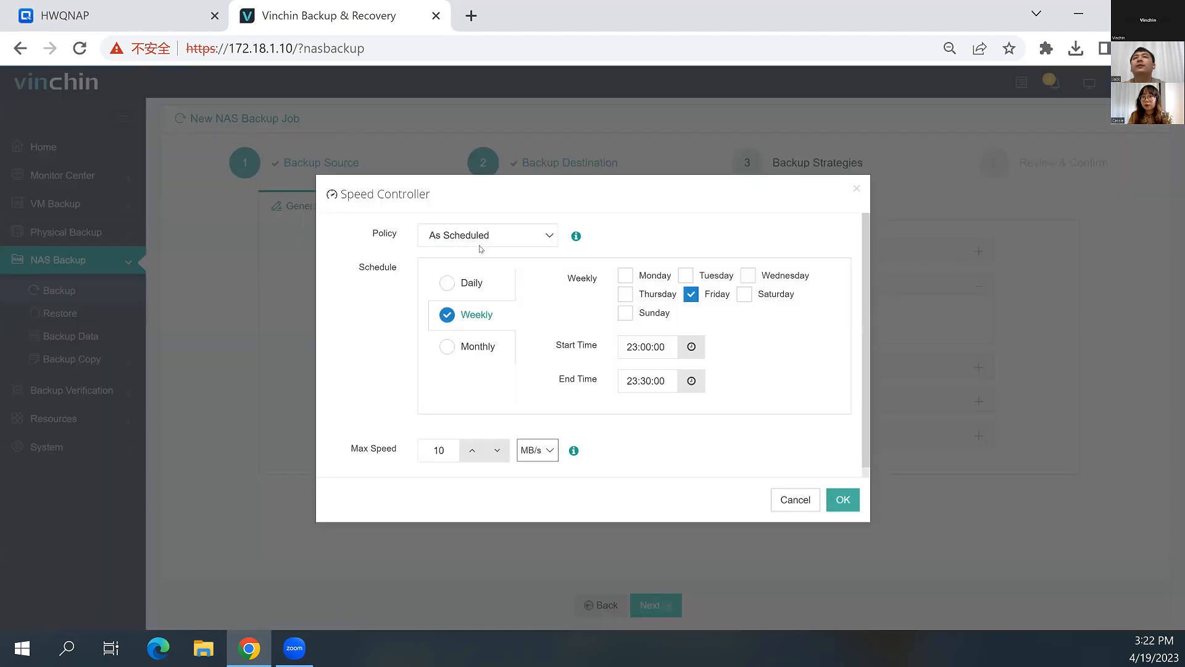
pyautogui.click(478, 242)
pyautogui.click(475, 264)
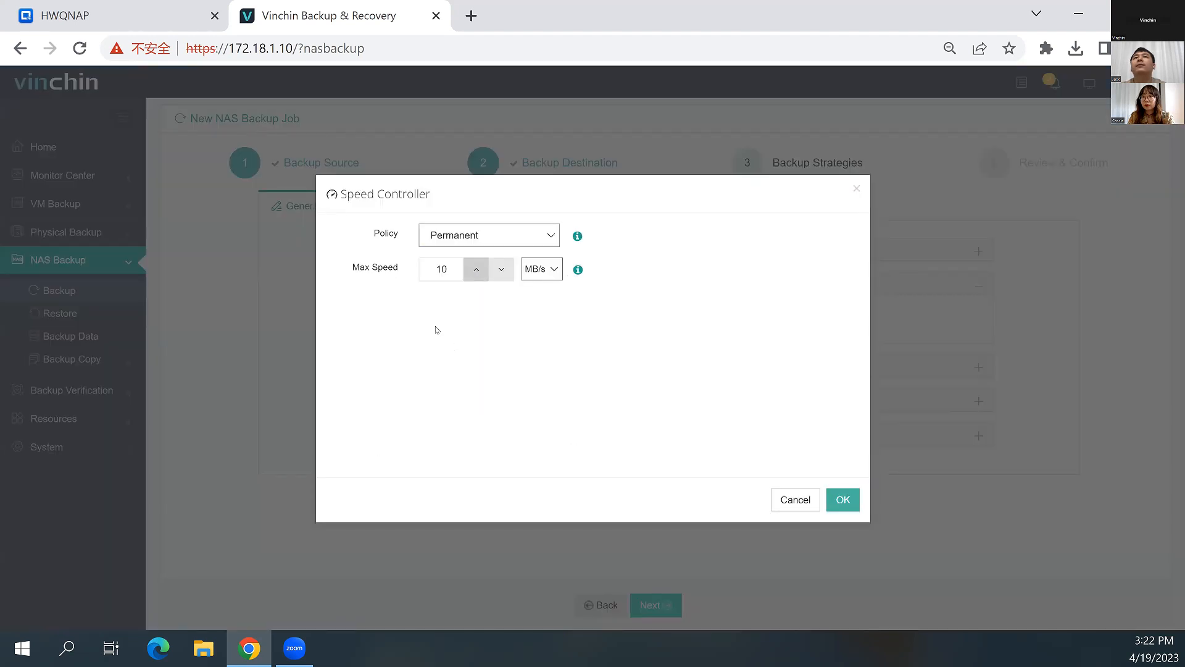
pyautogui.click(468, 240)
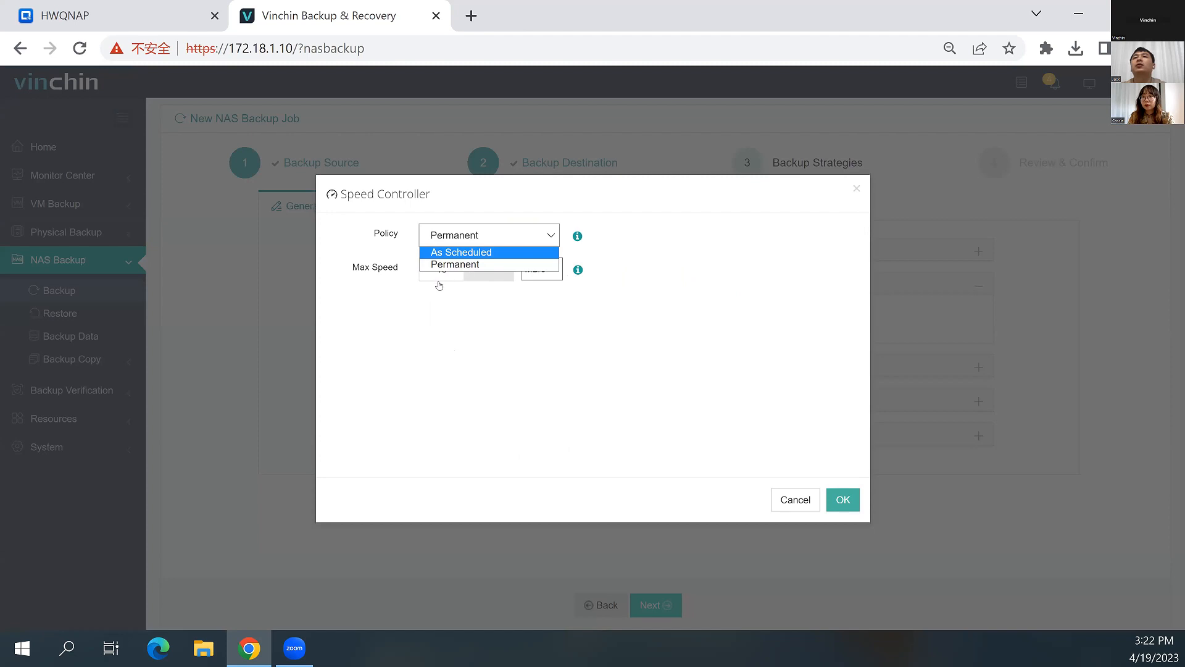
pyautogui.click(460, 252)
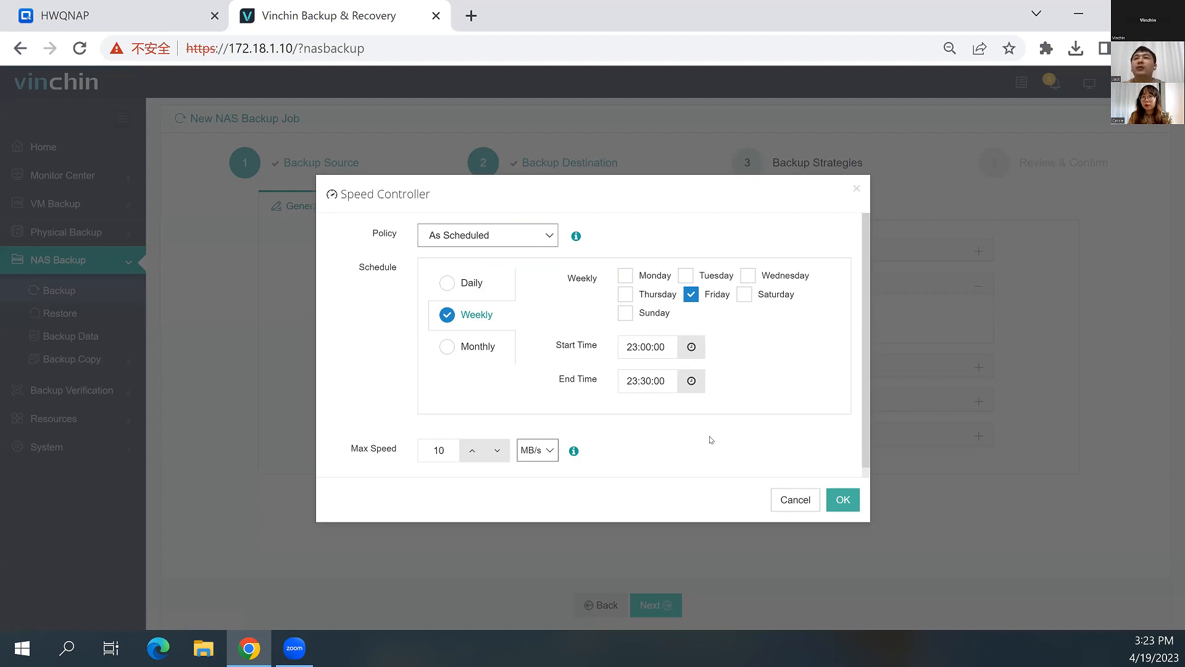
pyautogui.click(793, 501)
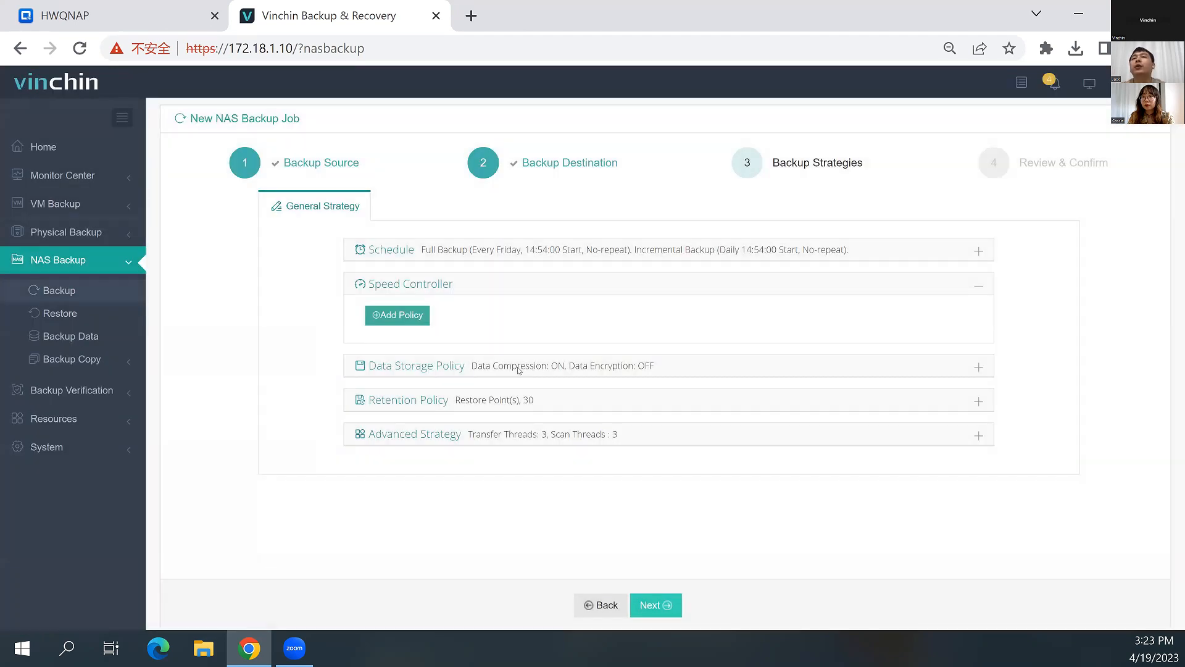
# Enable data encryption in the Data Storage Policy with Random Password off, and enter and confirm a custom encryption password
pyautogui.click(518, 369)
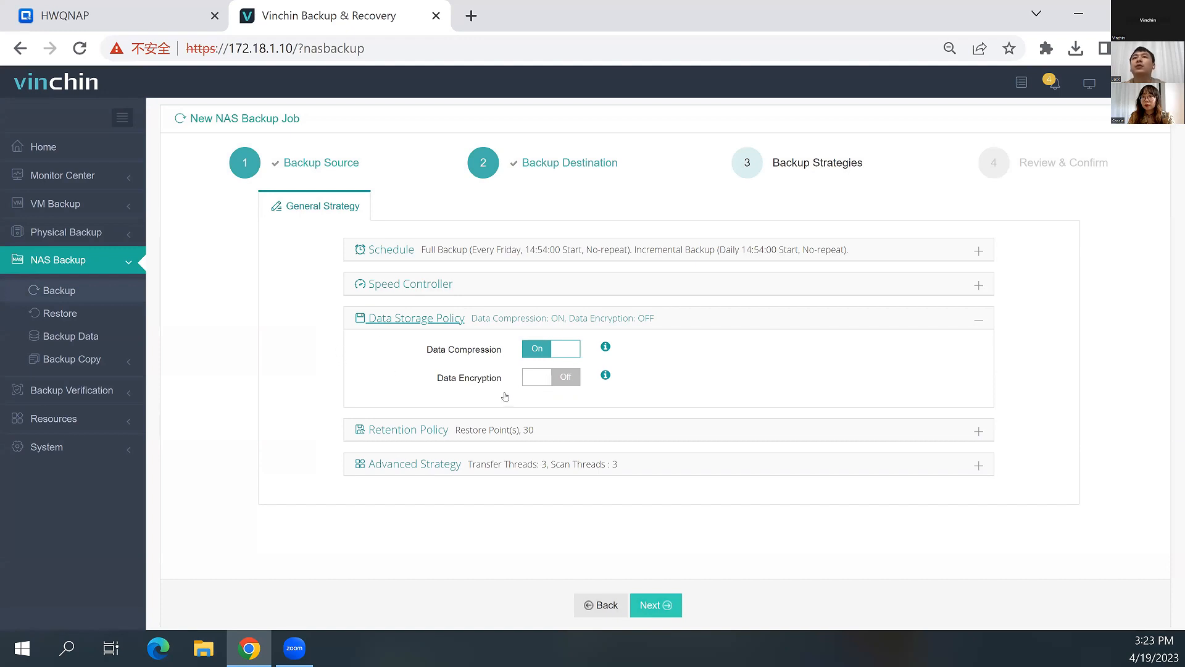
pyautogui.click(544, 377)
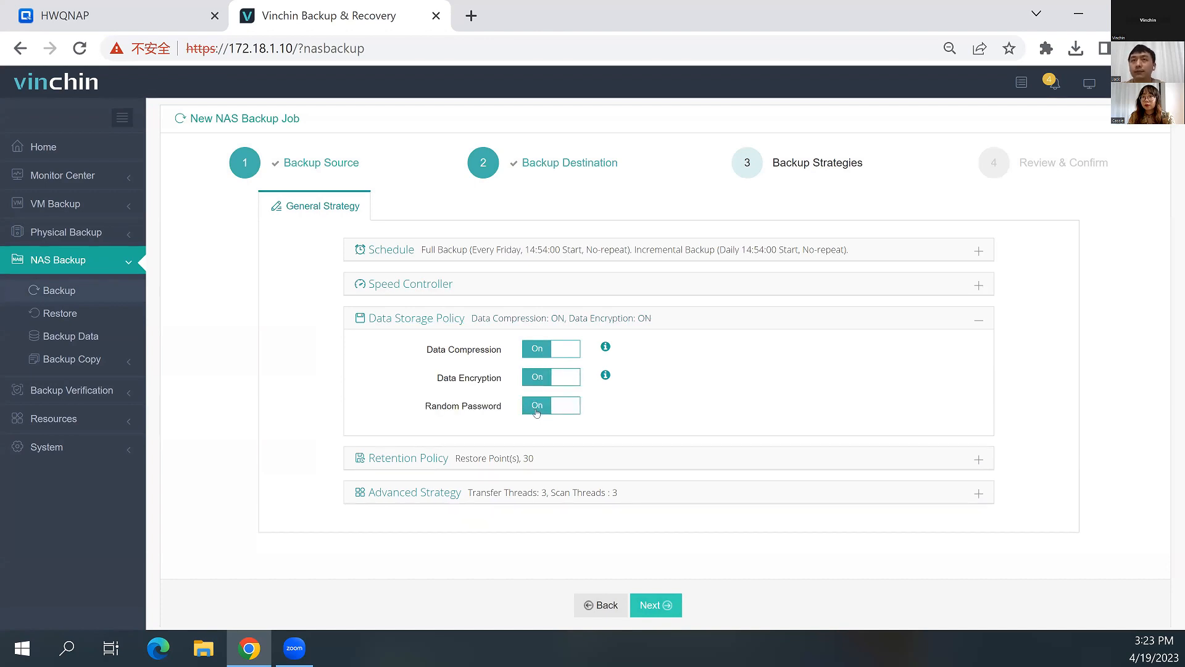
pyautogui.click(534, 410)
pyautogui.click(566, 435)
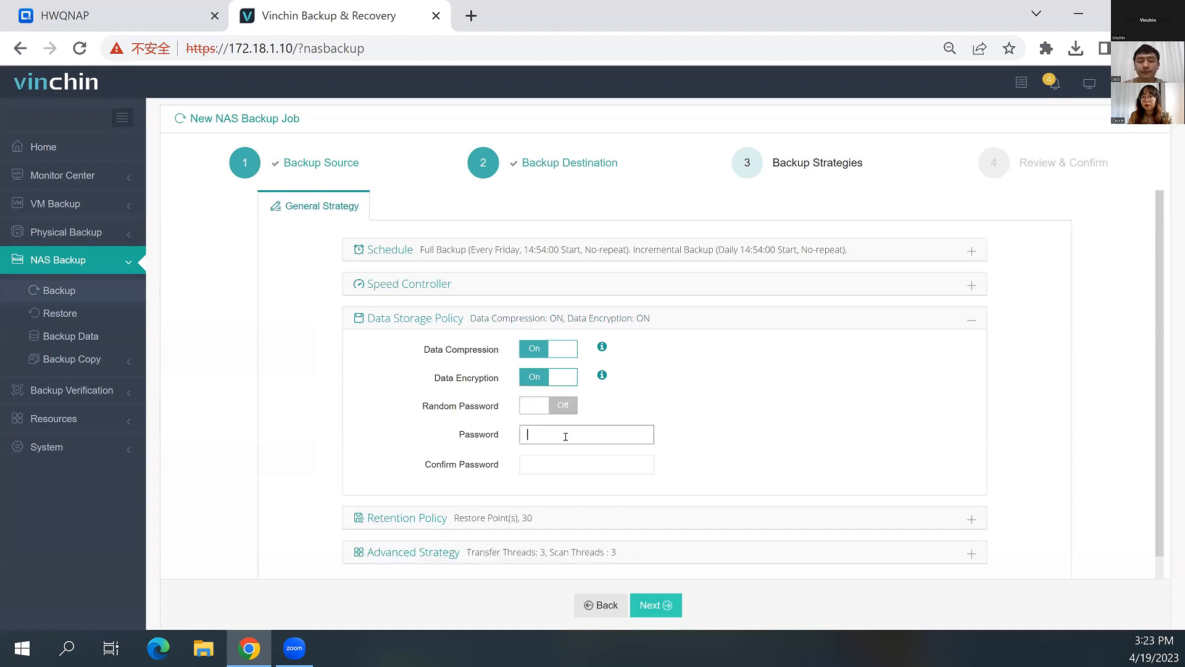
pyautogui.write('****')
pyautogui.press('Tab')
pyautogui.write('****')
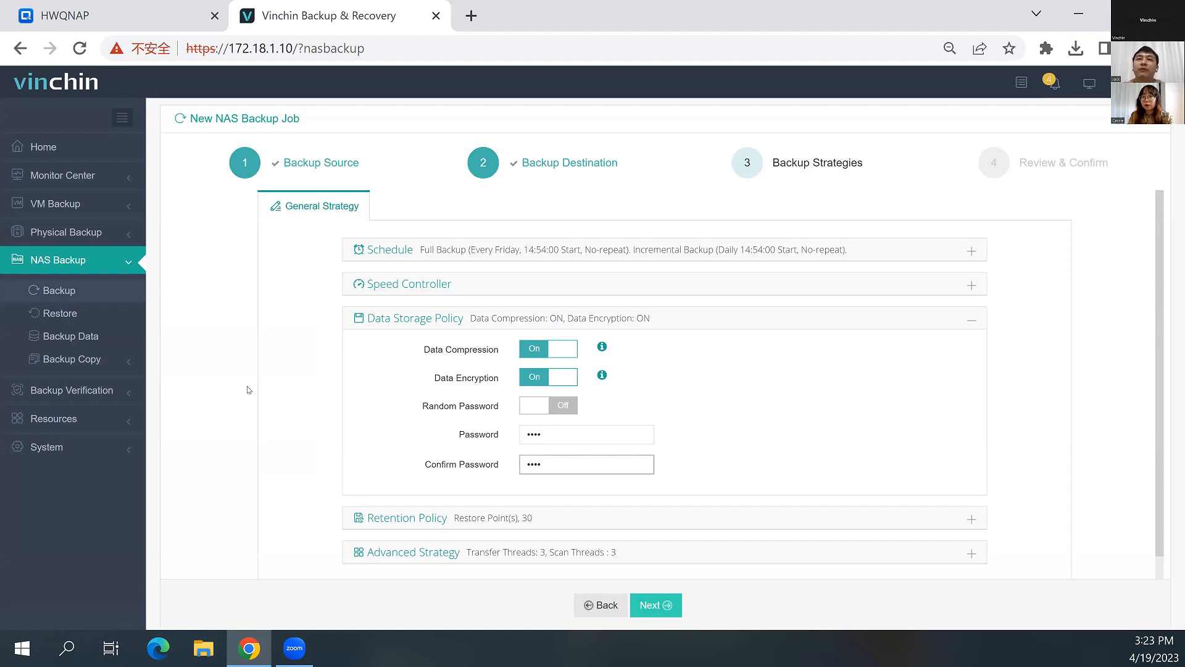
# Set the Retention Policy mode to Number of Days with a retention of 7 days
pyautogui.scroll(-1, 318, 378)
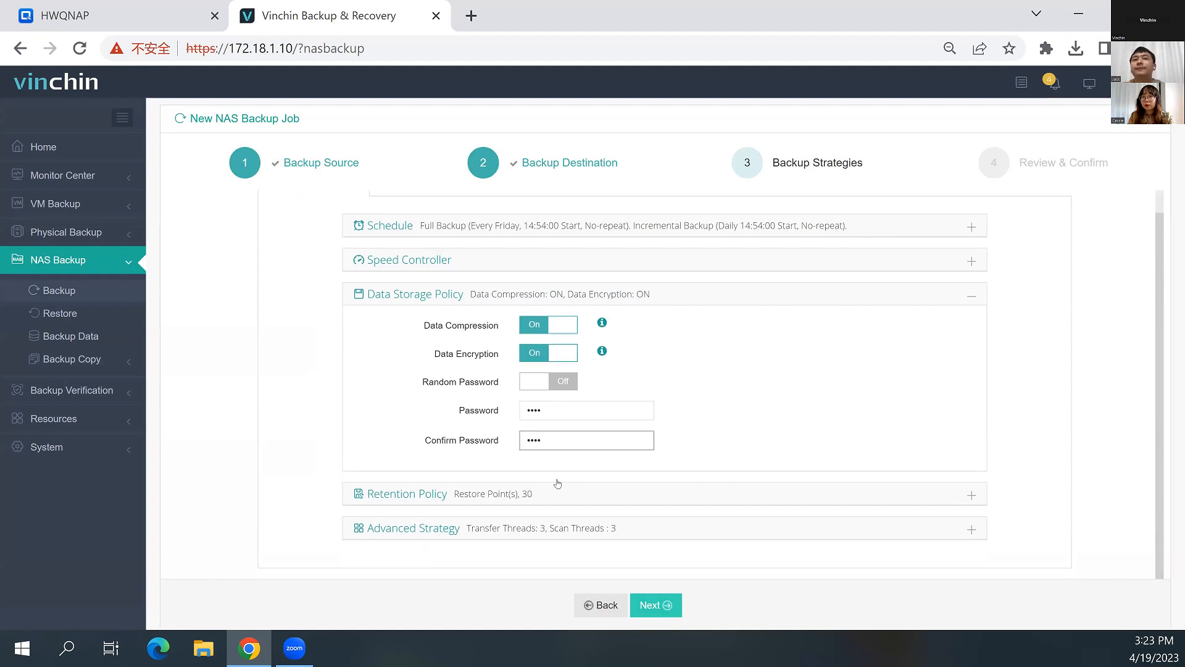
pyautogui.click(590, 499)
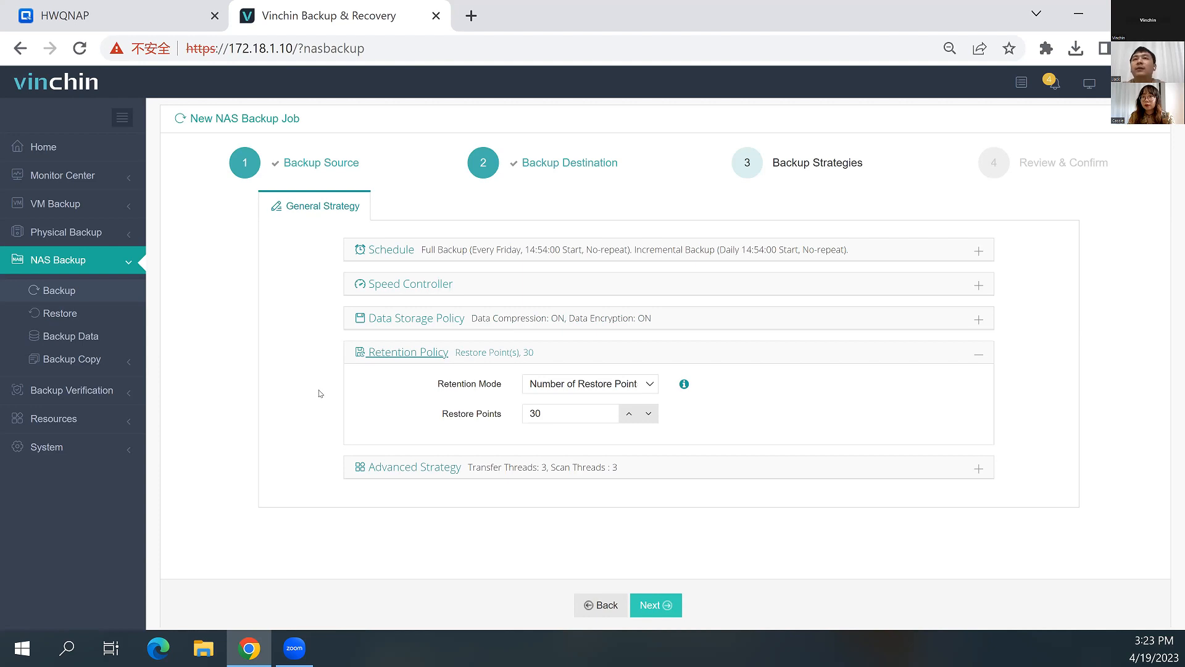
pyautogui.click(575, 384)
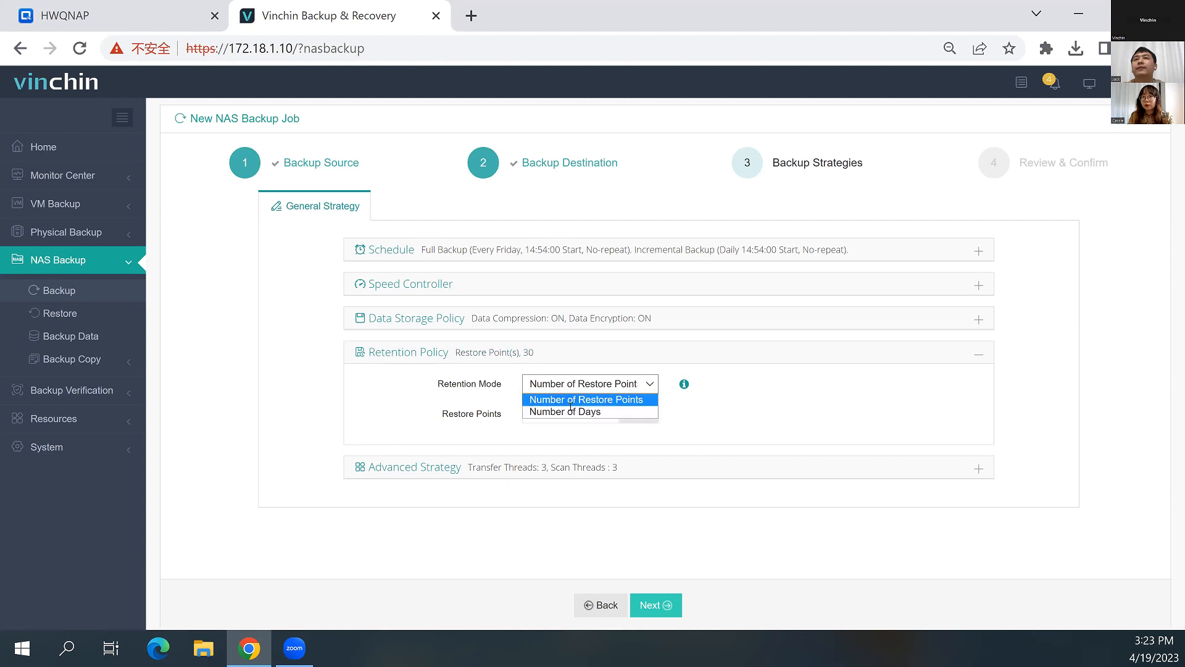
pyautogui.click(569, 410)
pyautogui.press('BackSpace')
pyautogui.press('BackSpace')
pyautogui.write('7')
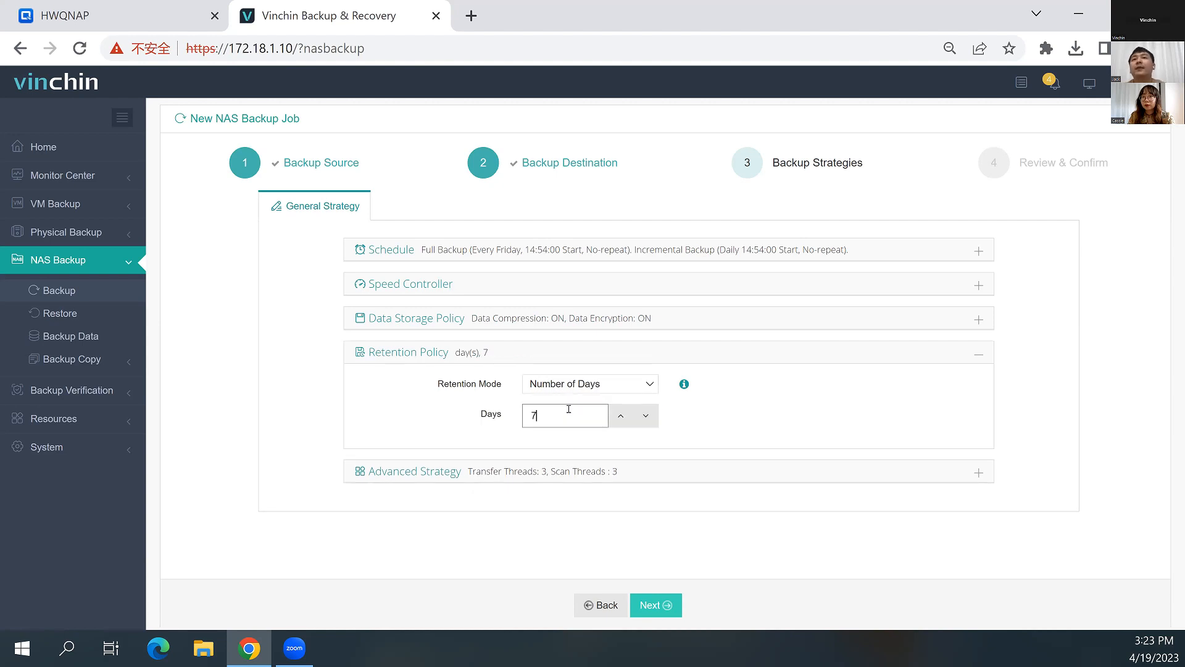
# Set both Transfer Threads and Scan Threads to 10 in the Advanced Strategy and proceed to the job review
pyautogui.click(554, 480)
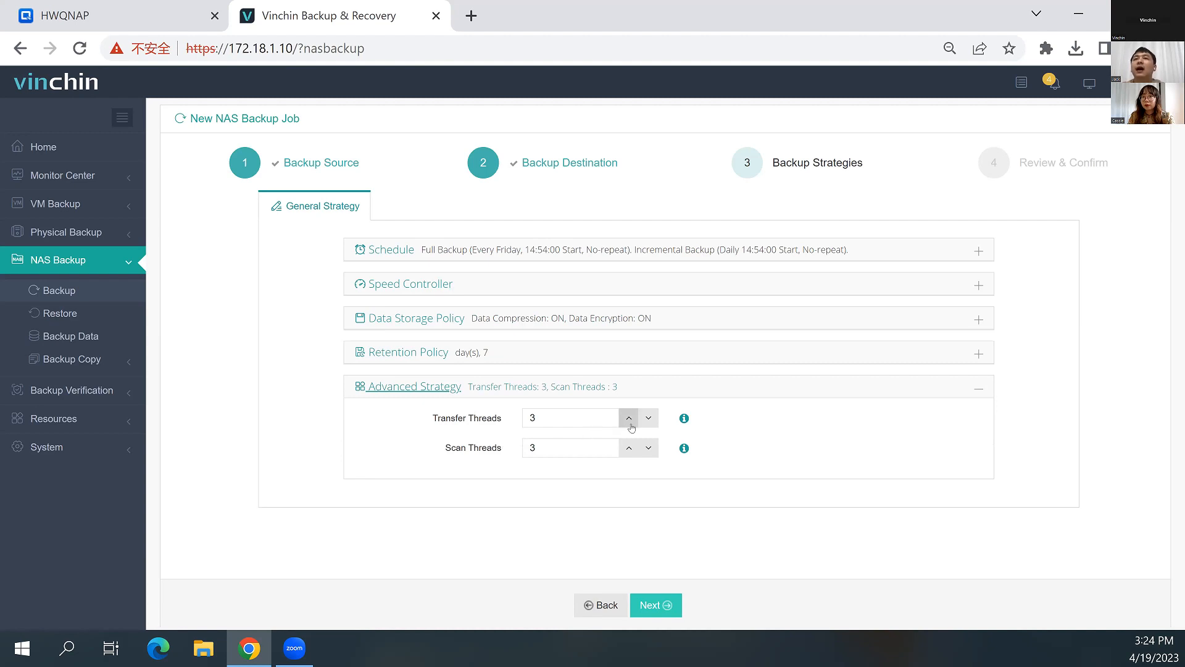
pyautogui.doubleClick(531, 425)
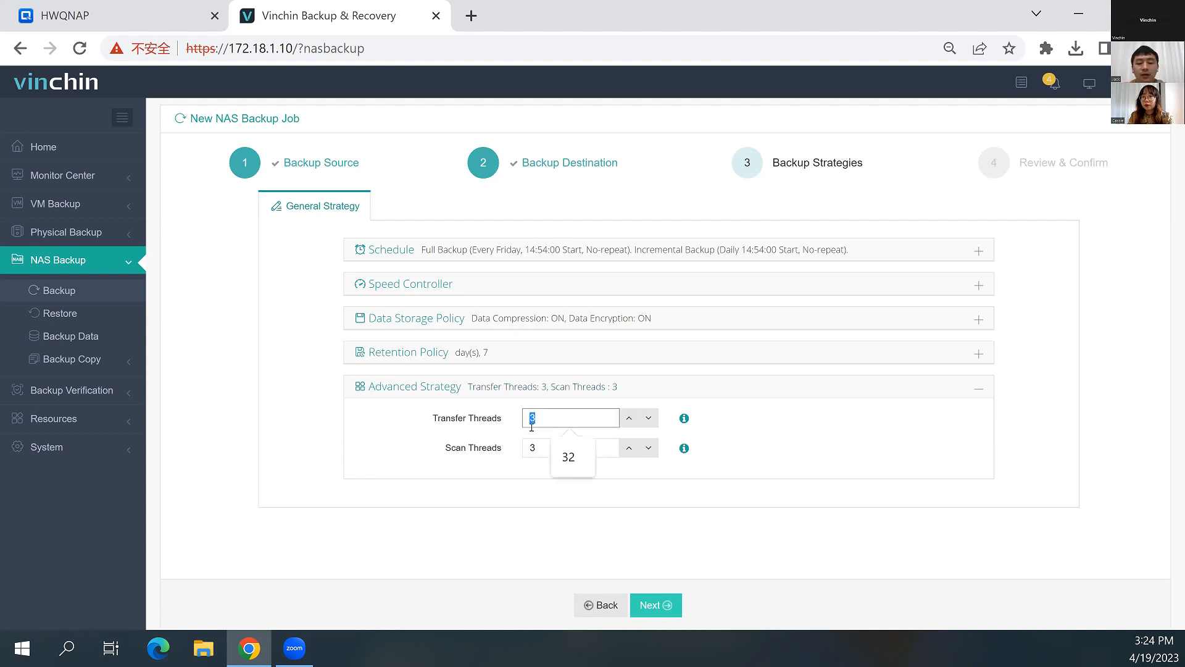
pyautogui.write('10')
pyautogui.doubleClick(540, 450)
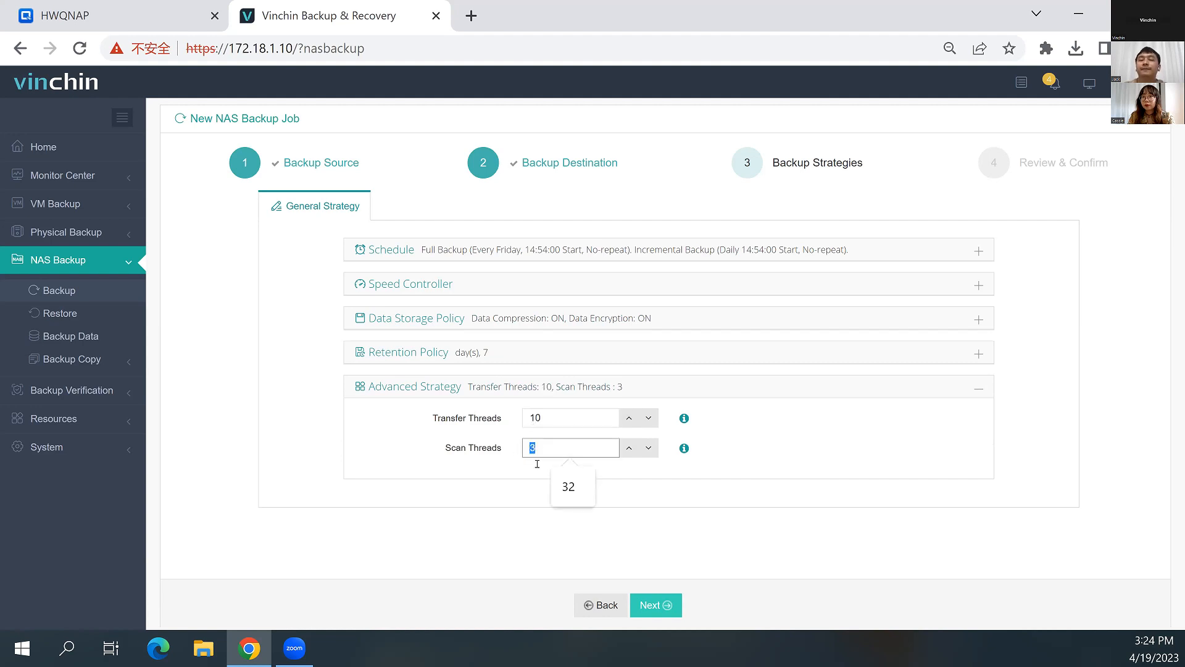
pyautogui.write('10')
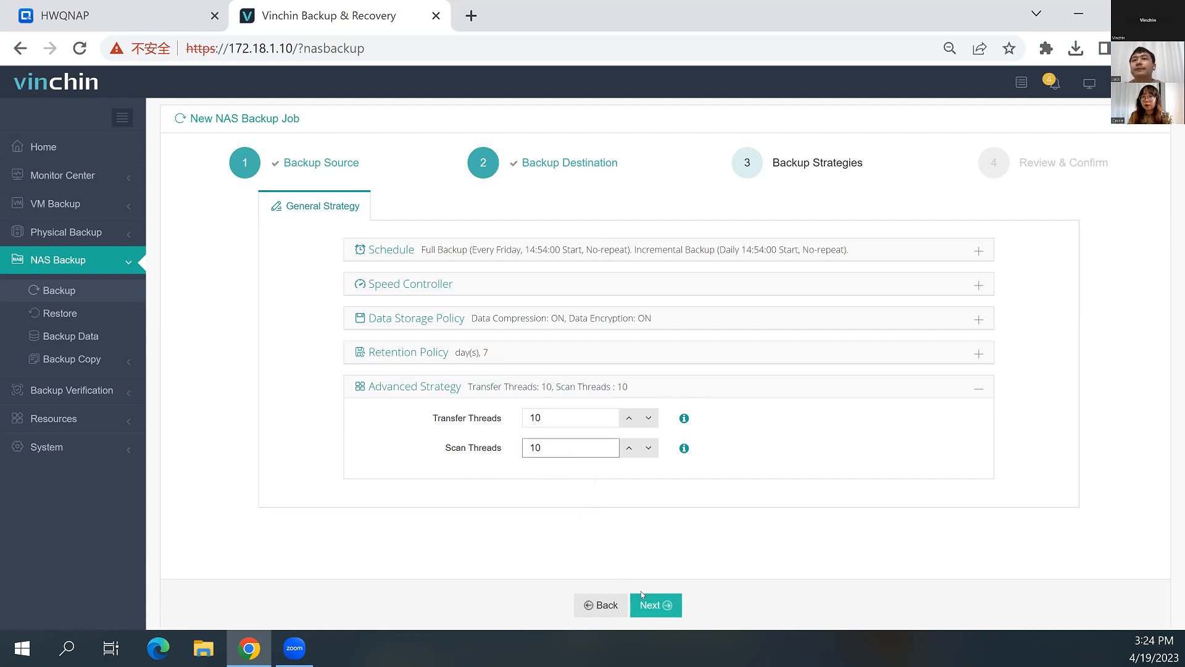
pyautogui.click(619, 544)
pyautogui.click(657, 605)
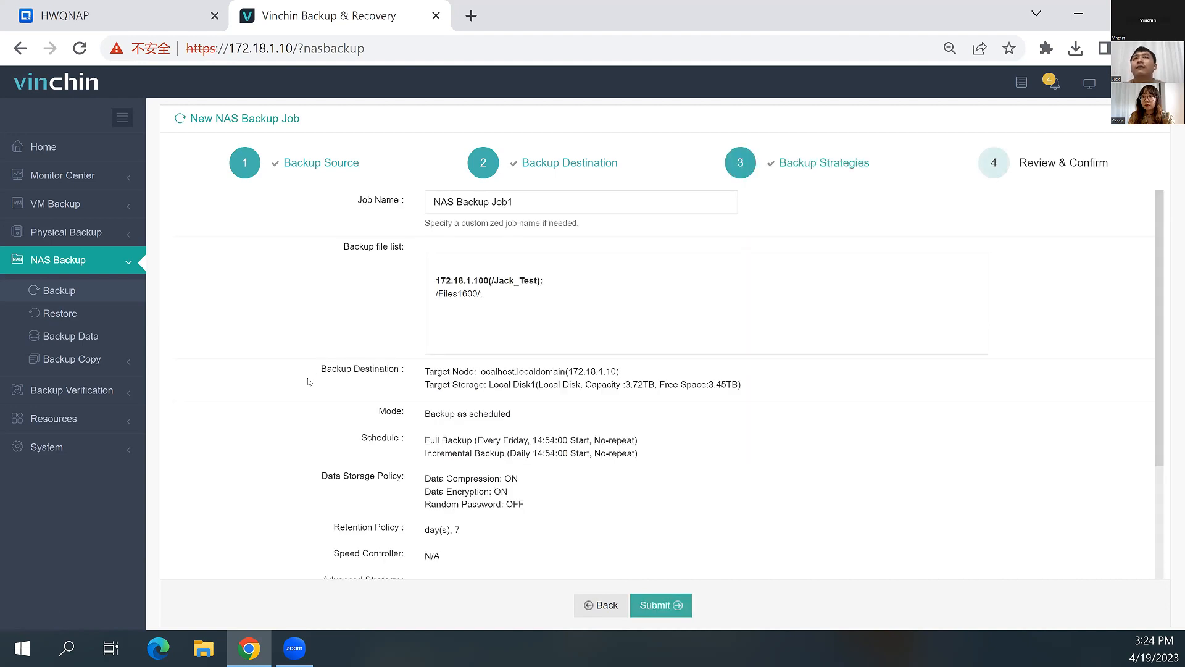
# Rename the job to NAS Backup JobToday, review its settings summary and submit it
pyautogui.moveTo(517, 199); pyautogui.dragTo(508, 204)
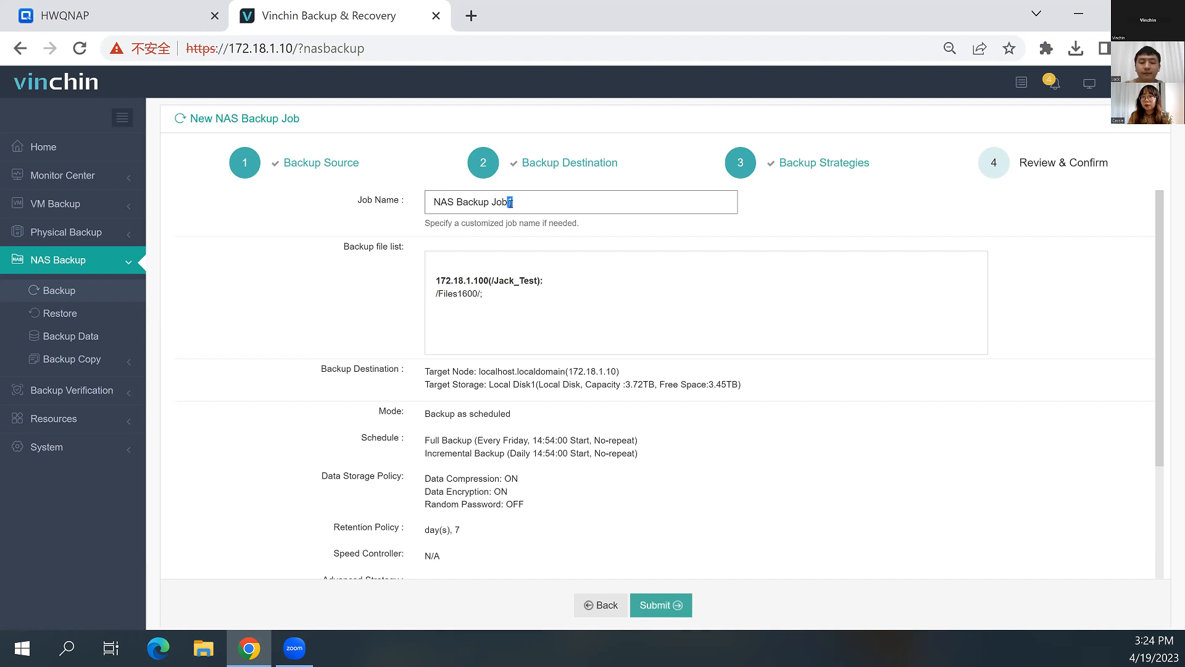
pyautogui.write('Today')
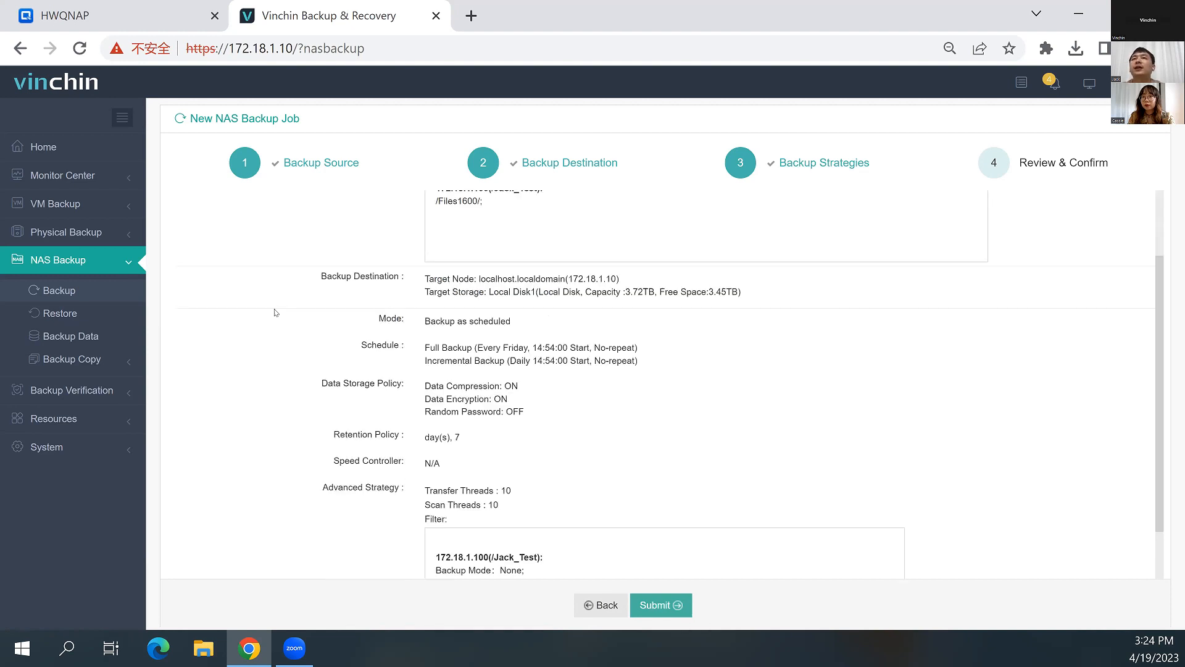
pyautogui.scroll(-2, 272, 315)
pyautogui.scroll(-1, 393, 347)
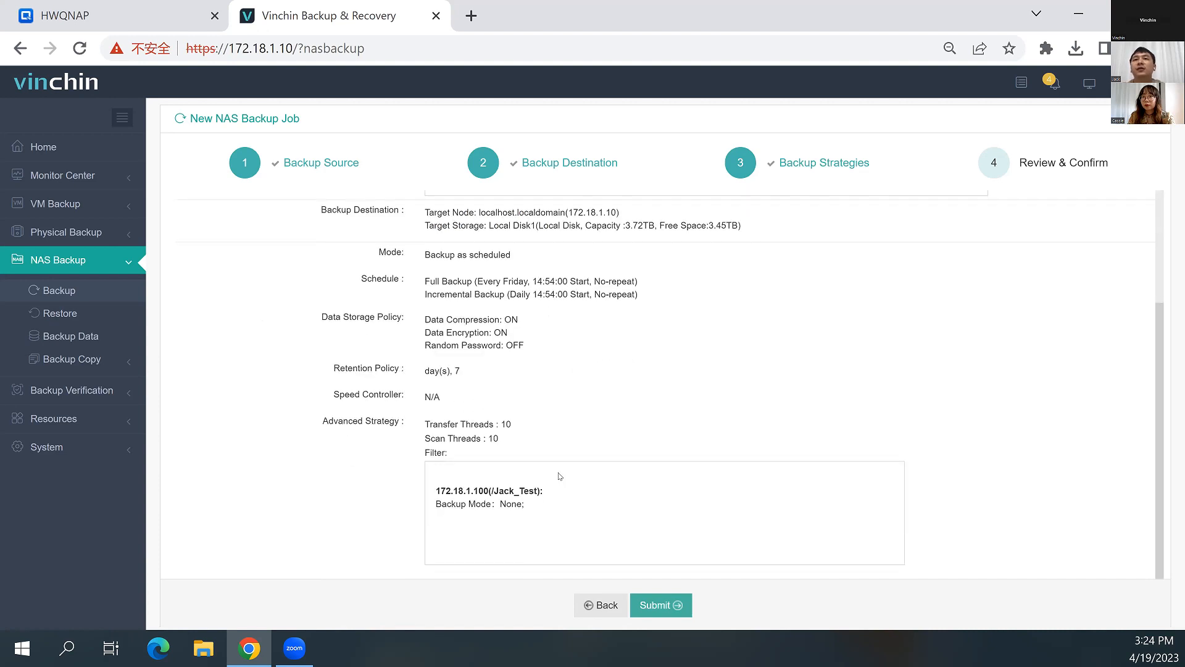
pyautogui.click(657, 606)
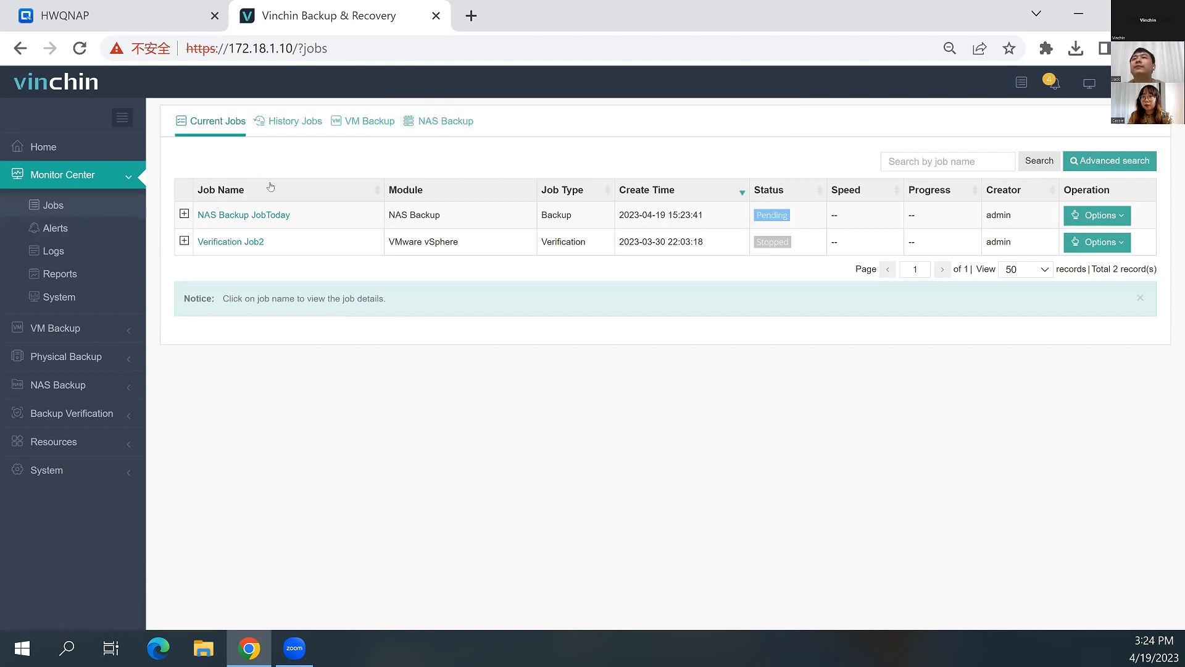
# Expand the schedule details of NAS Backup JobToday in the current jobs and start its full backup immediately
pyautogui.click(184, 214)
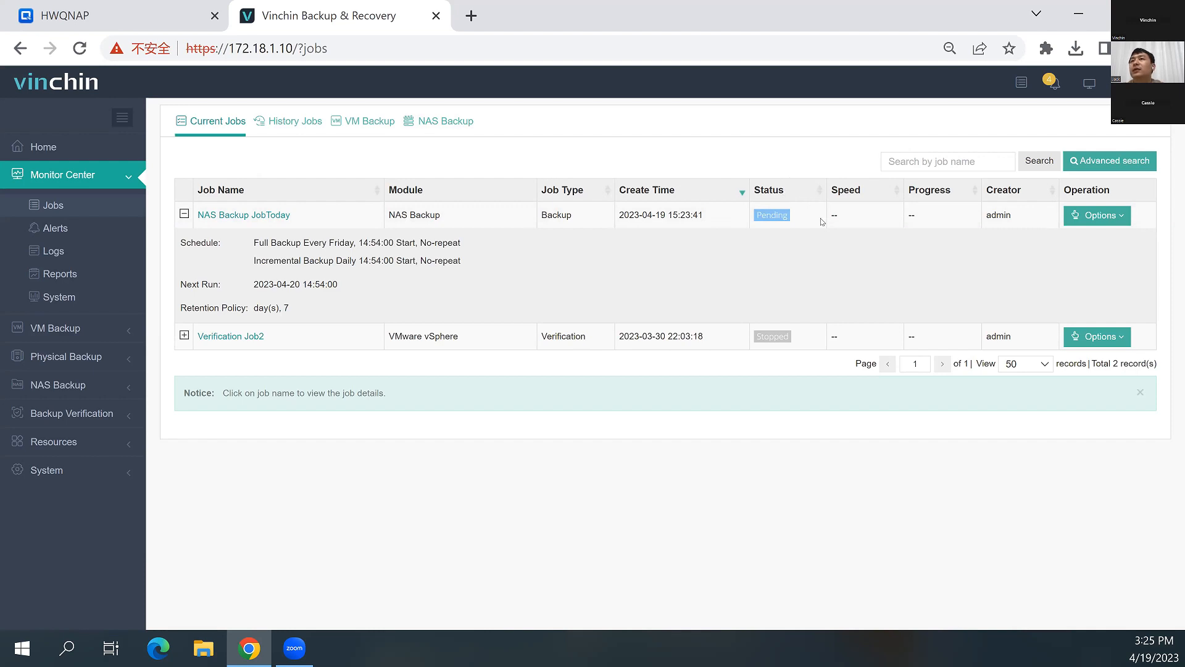
pyautogui.click(1097, 217)
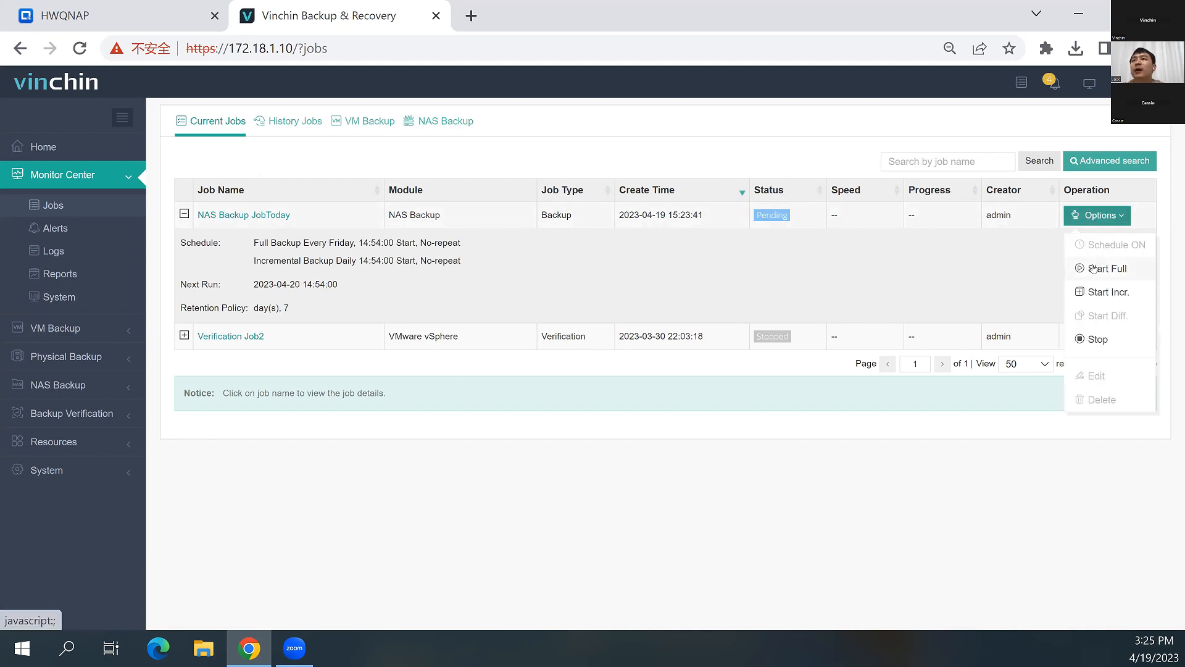
pyautogui.click(1092, 269)
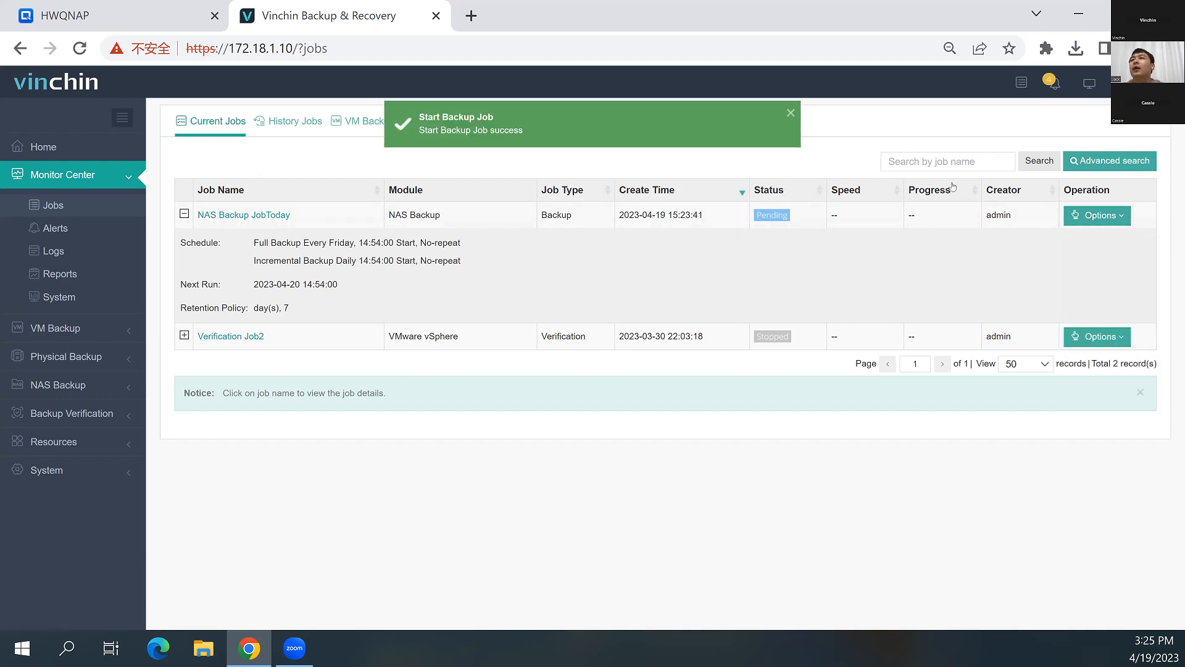
pyautogui.click(1098, 215)
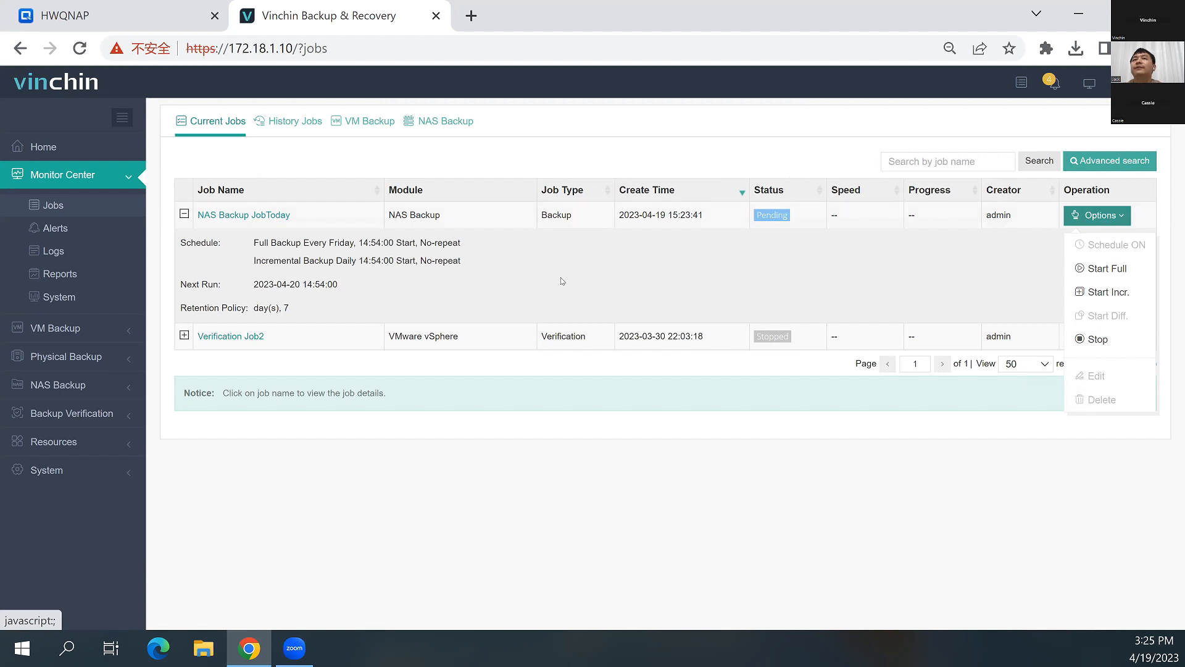
pyautogui.click(328, 186)
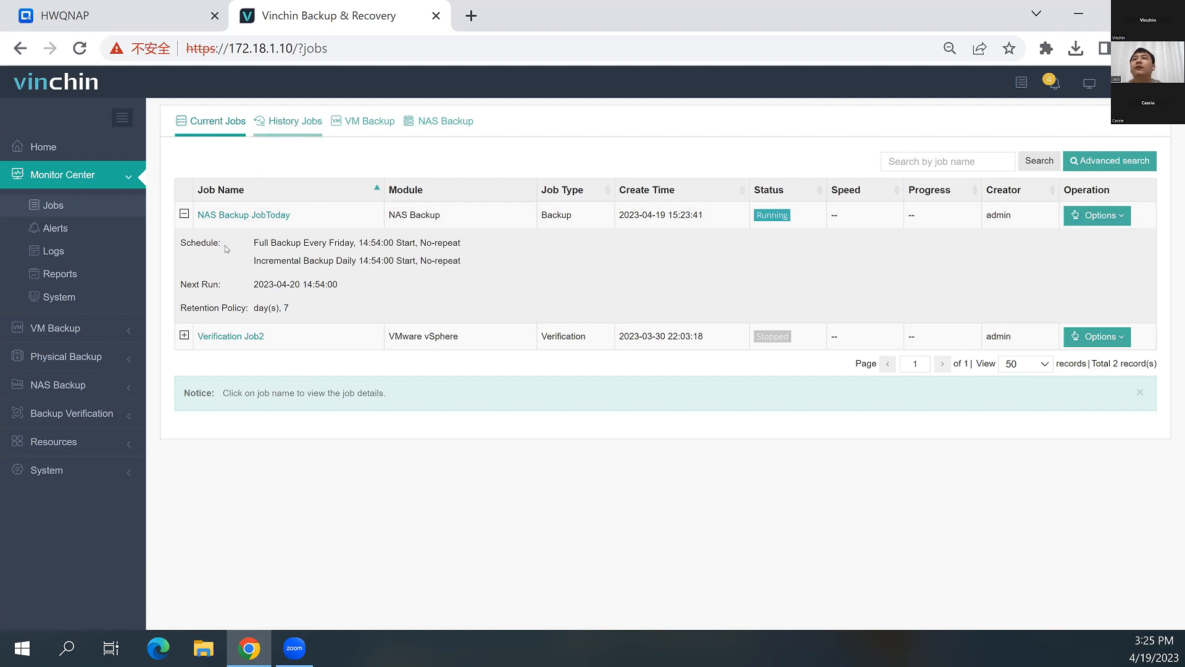
# Check the history and NAS backup job lists, and inspect the operations, storage and strategy details of NAS Backup JobToday
pyautogui.click(288, 121)
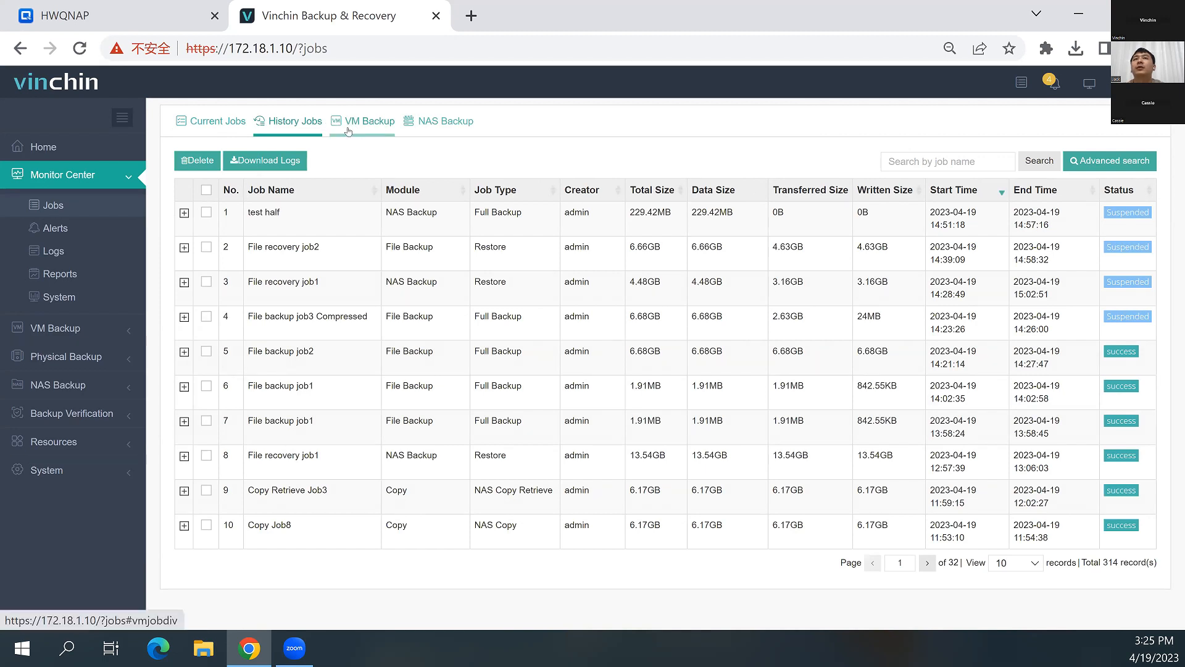
pyautogui.click(425, 123)
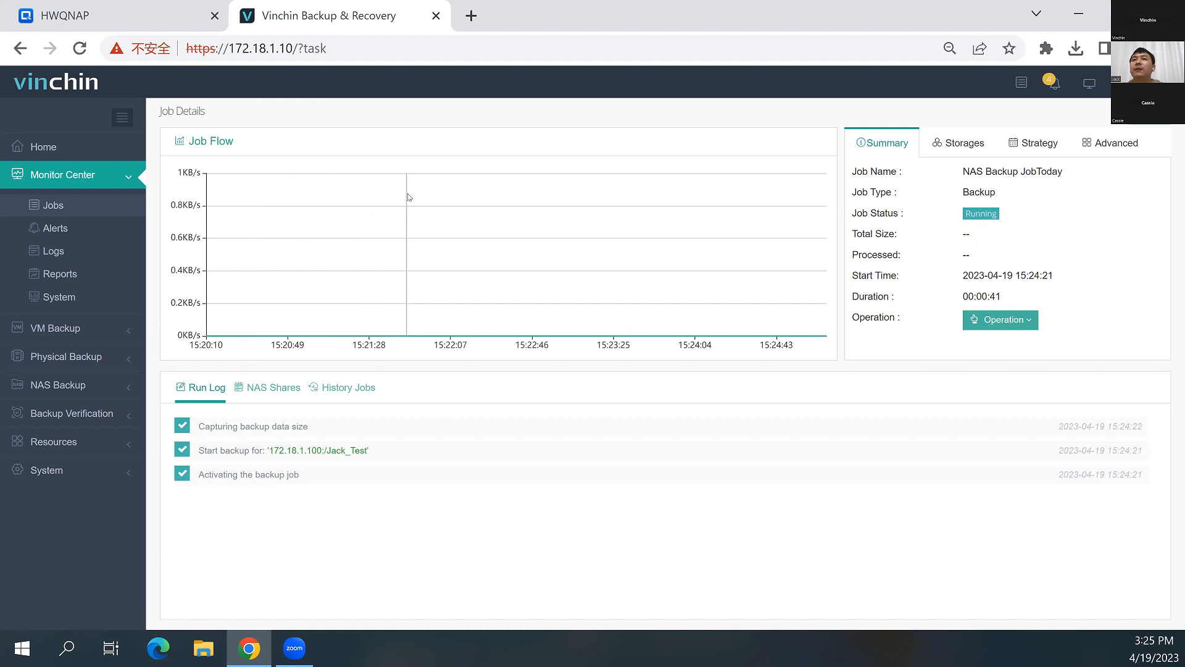
pyautogui.click(1005, 320)
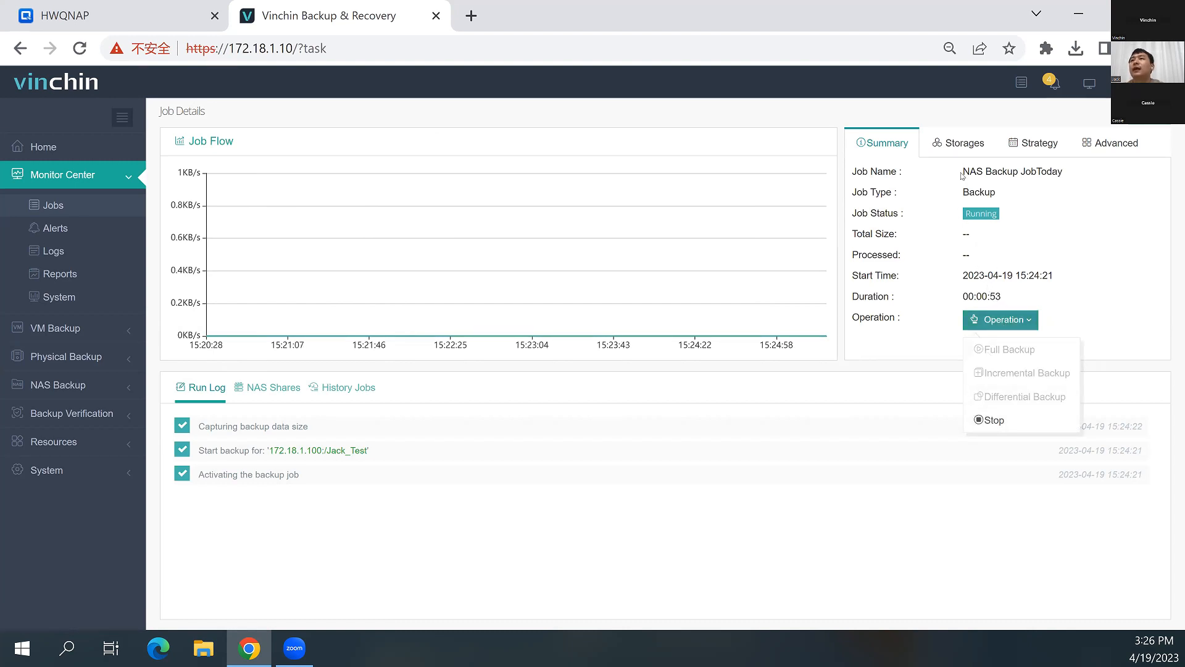
pyautogui.click(963, 153)
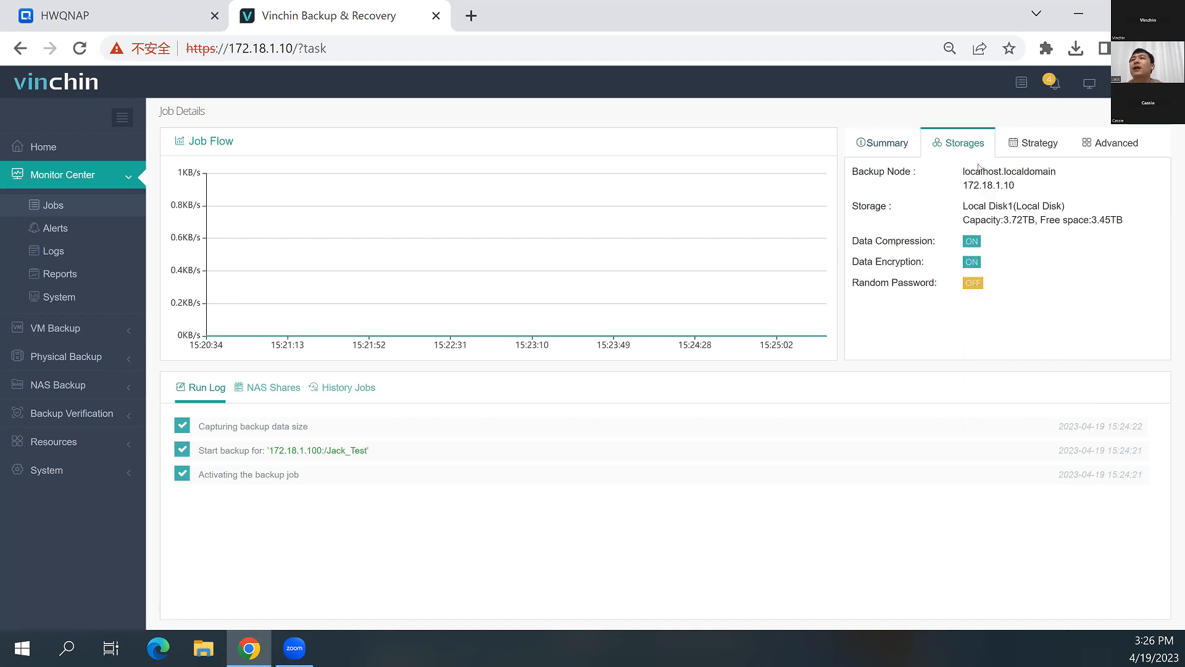
pyautogui.click(1064, 147)
pyautogui.click(1112, 144)
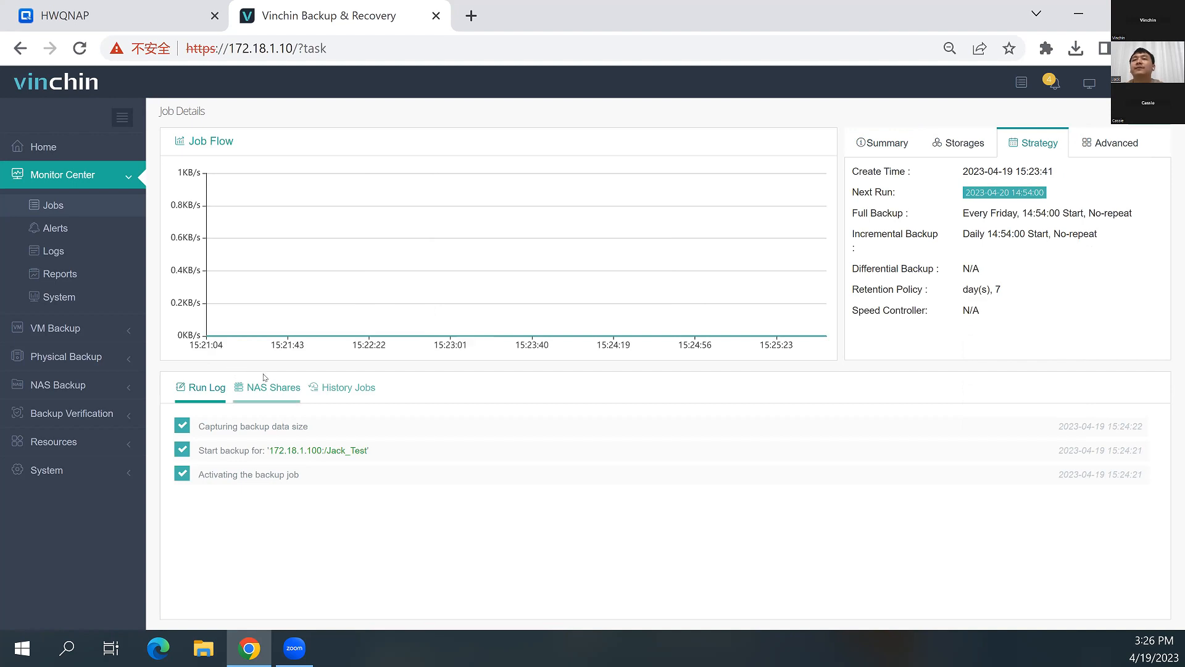
# Examine the NAS shares, history jobs and run log of the running NAS Backup JobToday
pyautogui.click(257, 392)
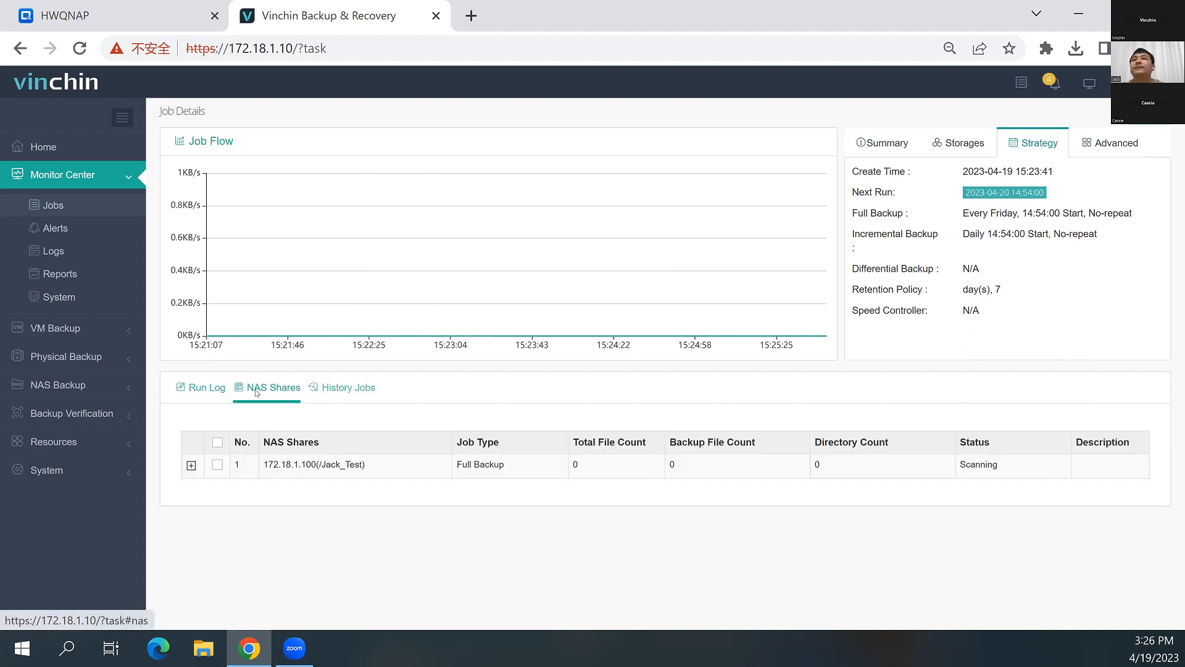
pyautogui.click(198, 393)
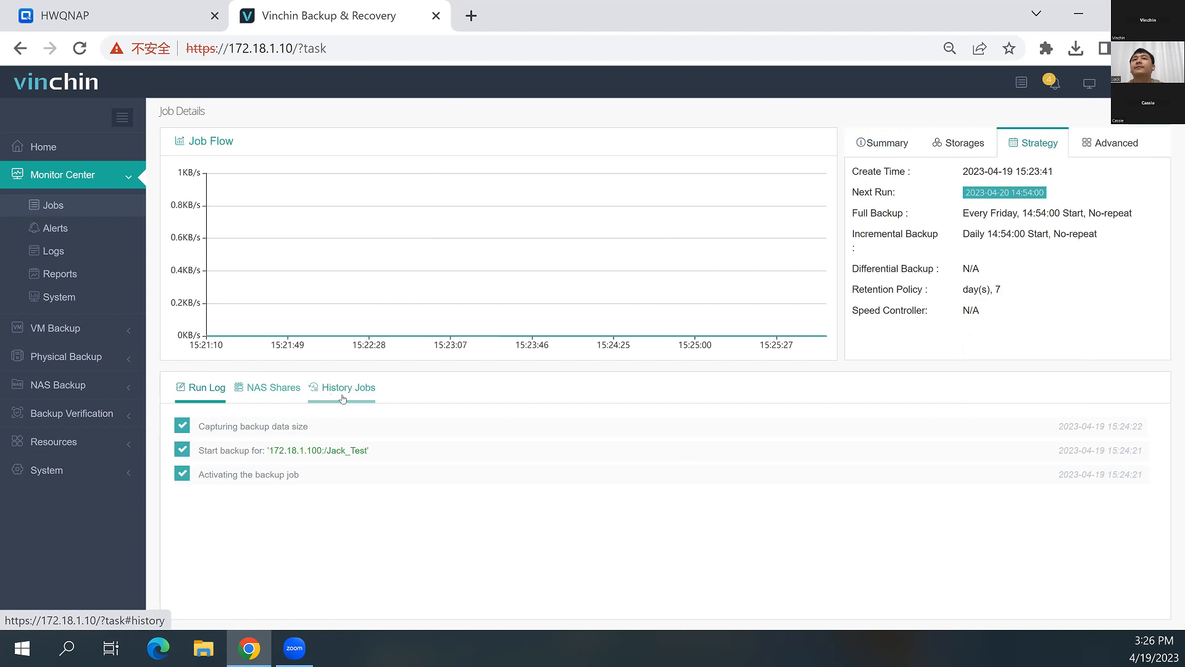
pyautogui.click(343, 394)
pyautogui.click(198, 392)
pyautogui.click(317, 391)
pyautogui.click(198, 392)
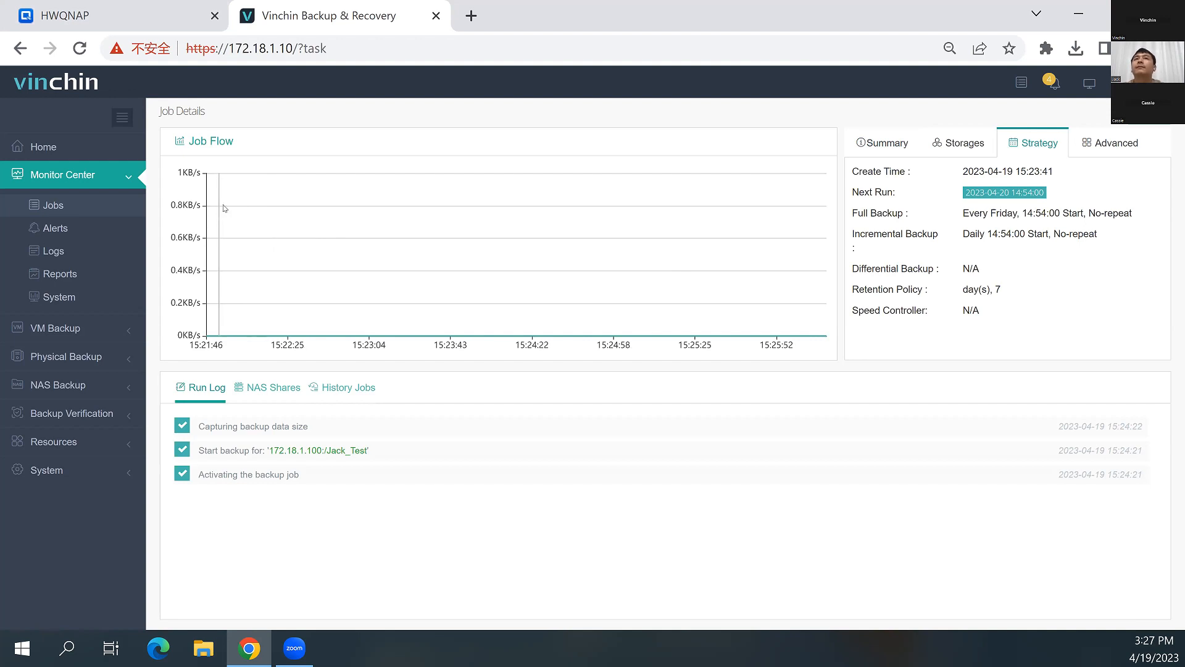
# Switch to the HWQNAP File Station, dismiss the background task list and look through the Jack_Test folder's contents
pyautogui.click(126, 15)
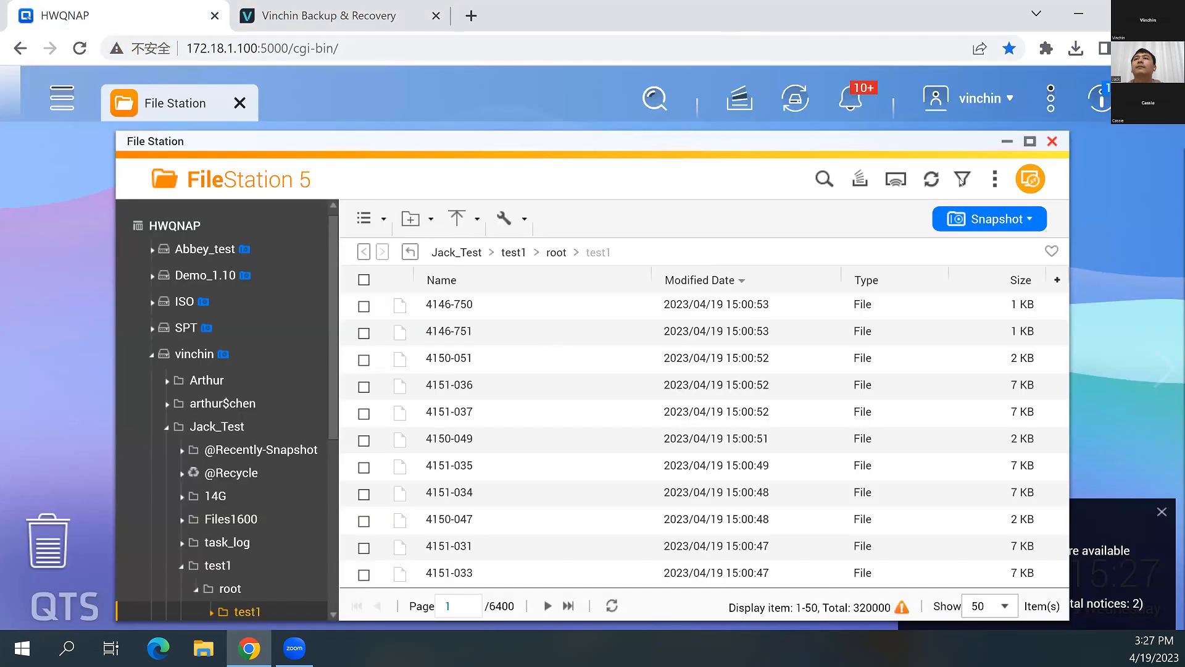
pyautogui.click(1066, 216)
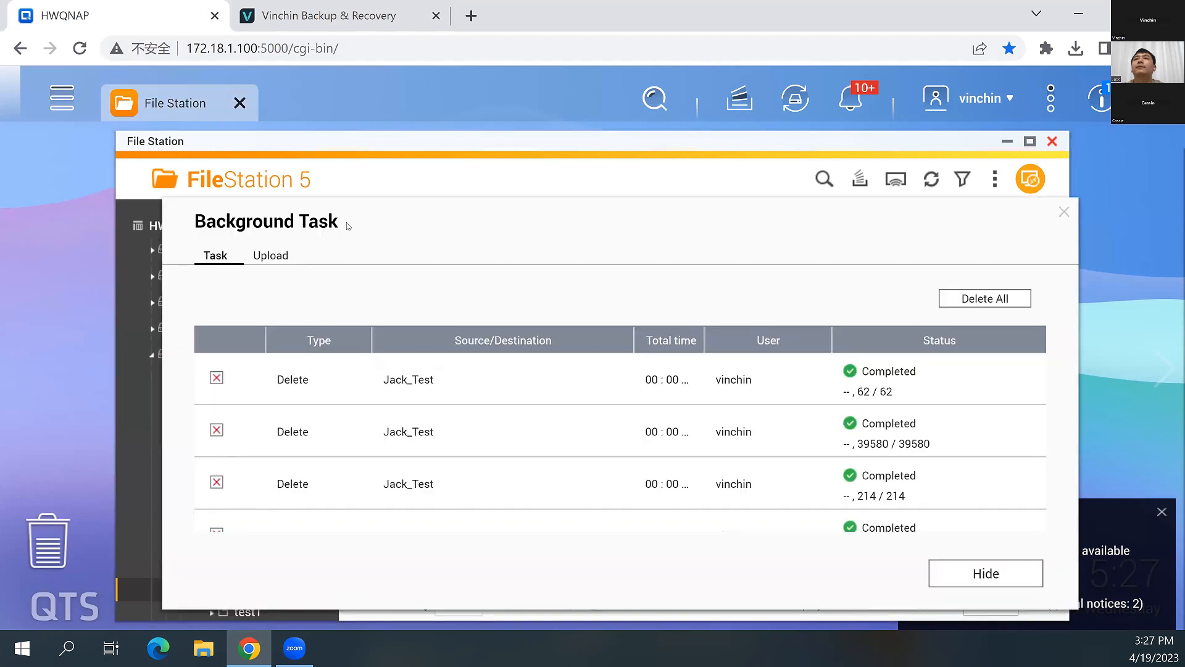
pyautogui.click(410, 252)
pyautogui.click(457, 253)
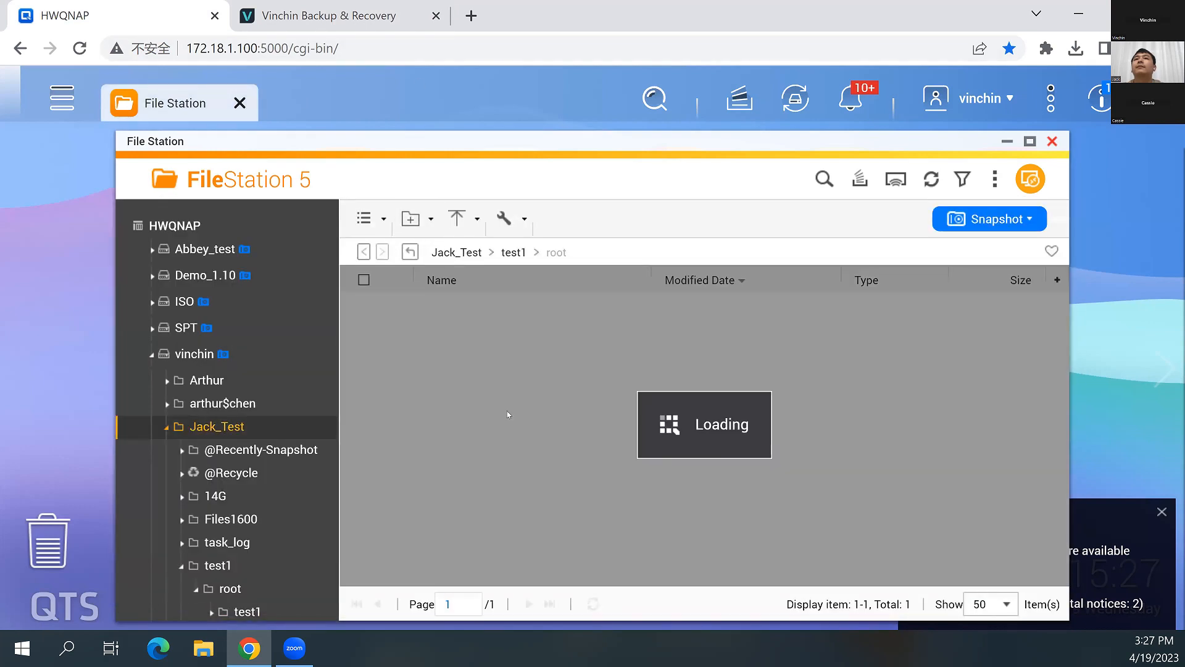
pyautogui.scroll(-2, 507, 414)
pyautogui.scroll(2, 507, 413)
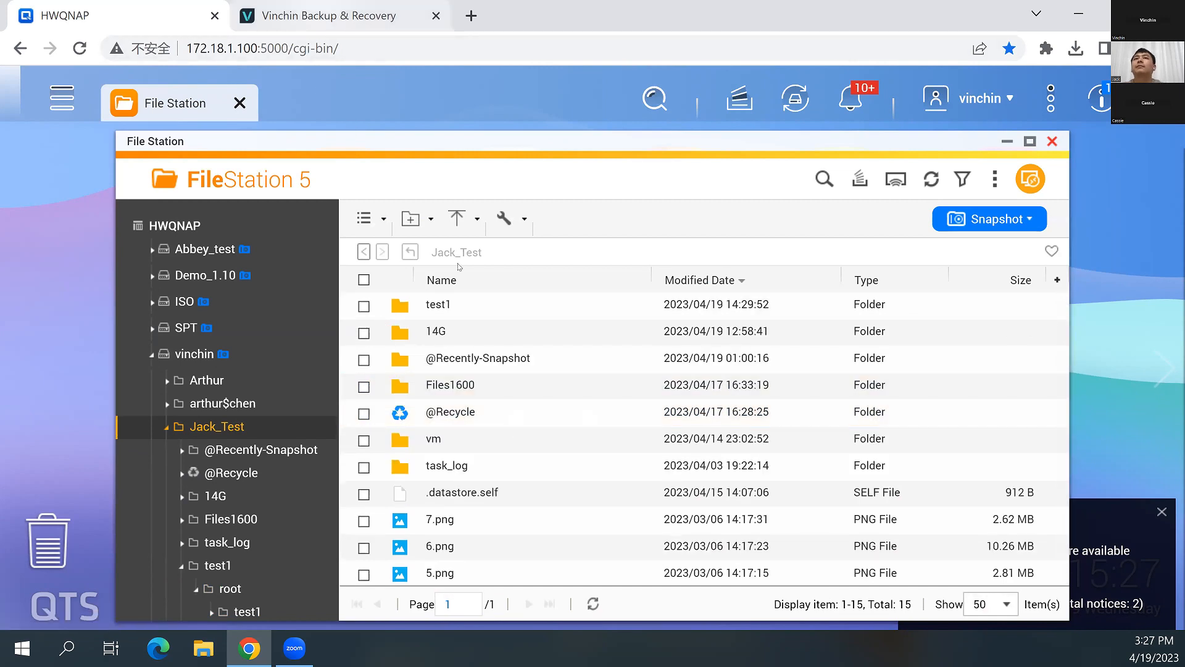
# Return to Vinchin Backup & Recovery and recheck the summary, NAS shares and run log of NAS Backup JobToday
pyautogui.hotkey('ctrl', 'Tab')
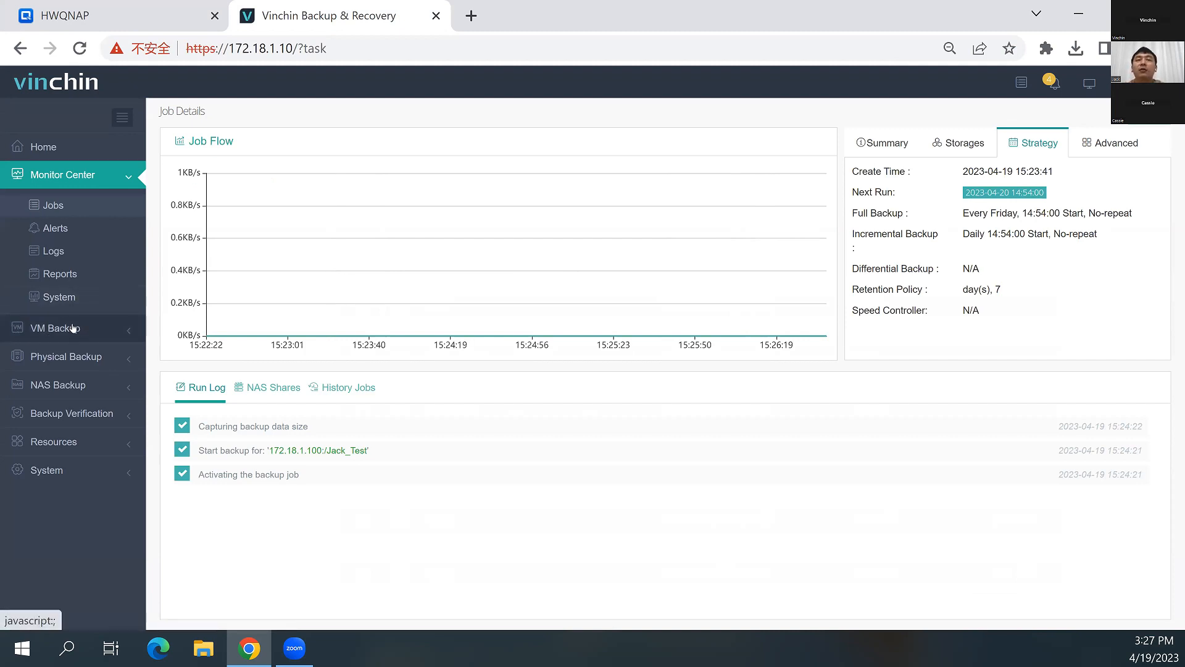
pyautogui.click(68, 384)
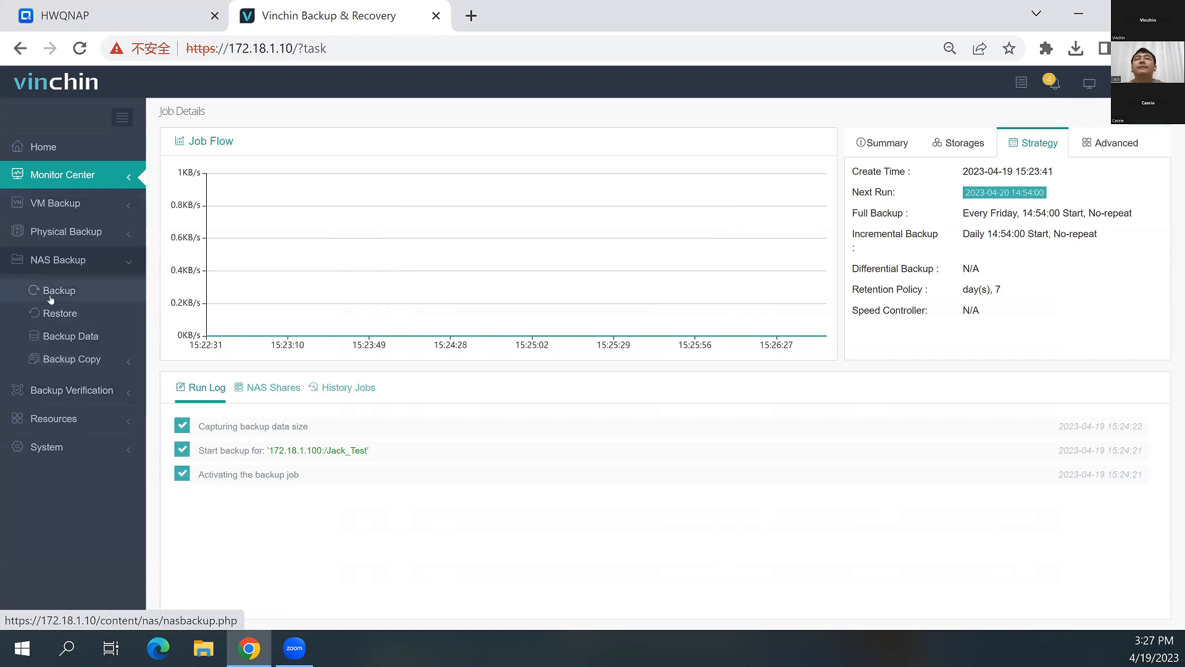
pyautogui.click(83, 298)
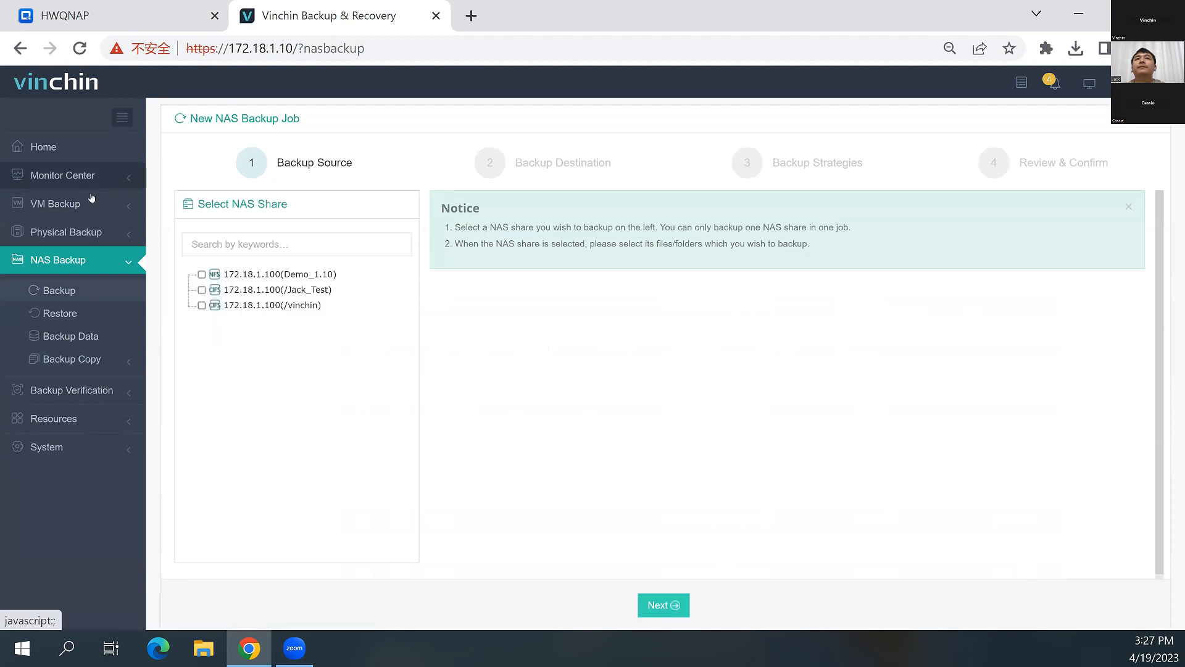
pyautogui.click(68, 175)
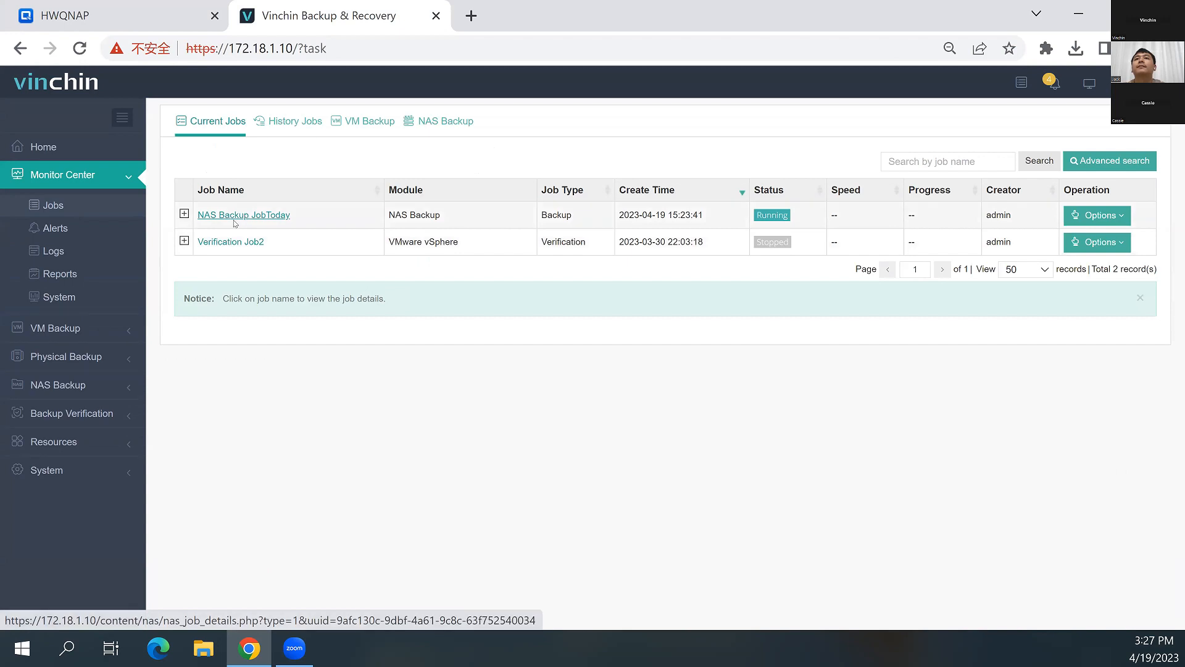
pyautogui.click(234, 217)
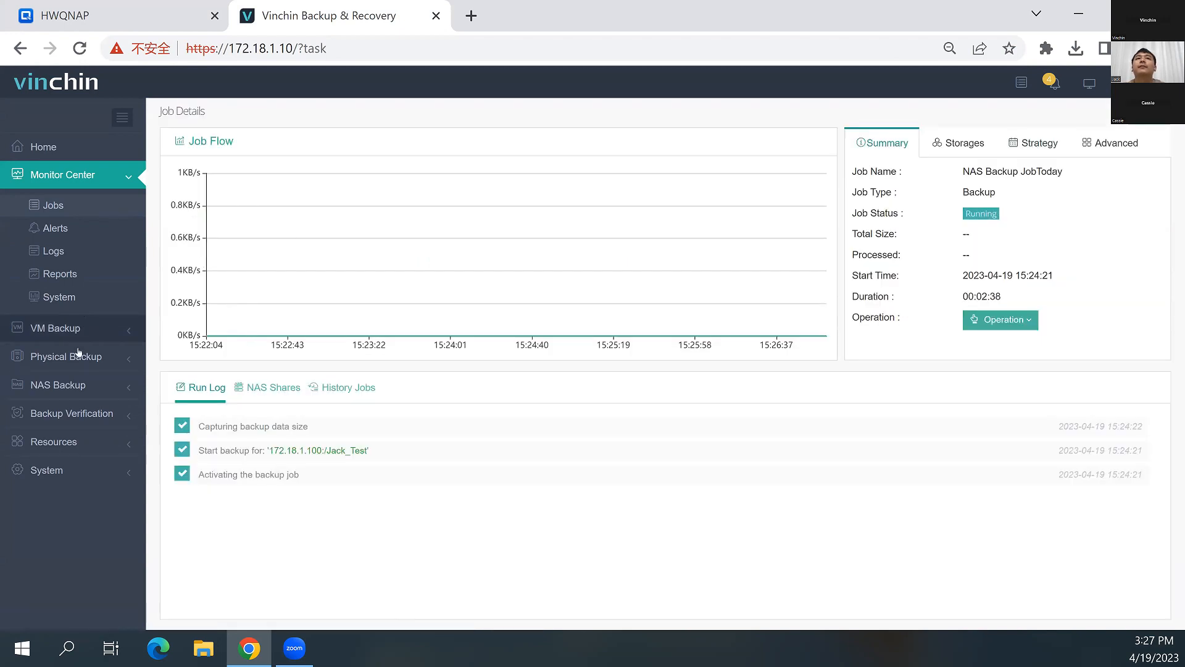
pyautogui.click(72, 383)
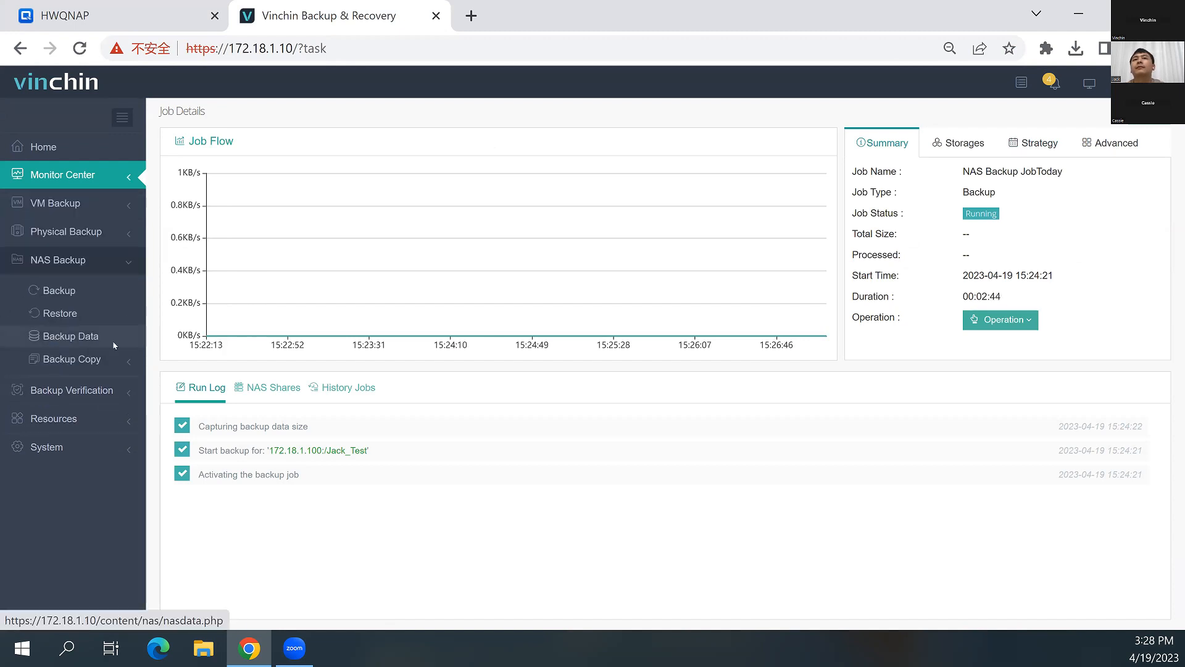
pyautogui.click(242, 390)
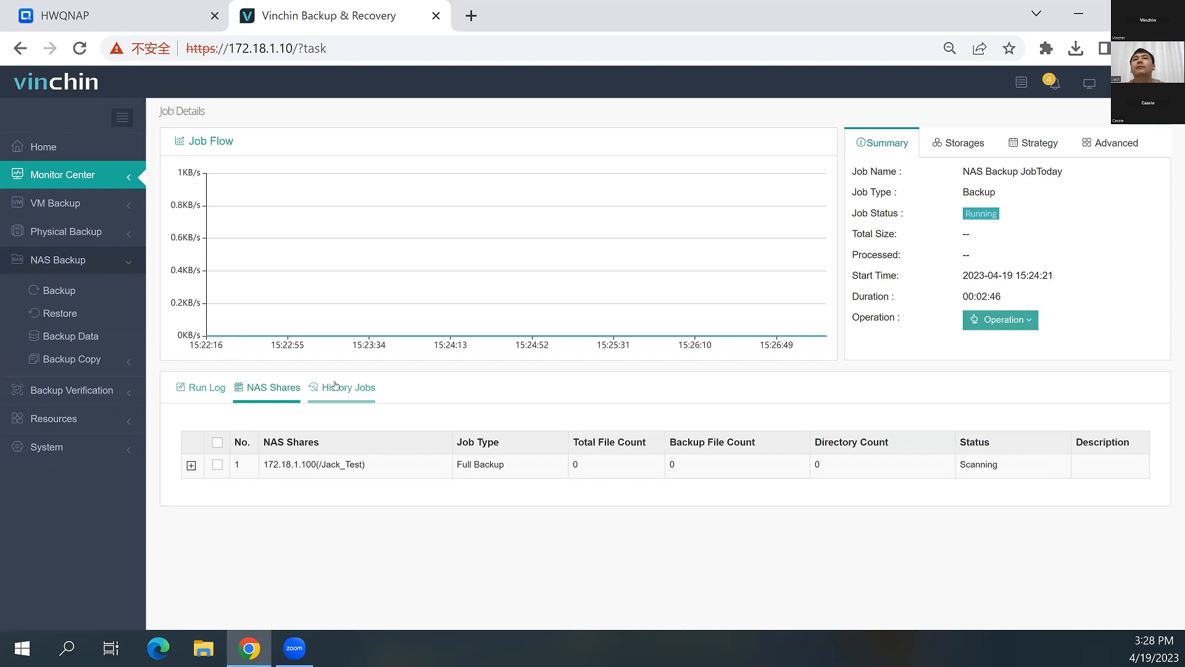
pyautogui.click(195, 399)
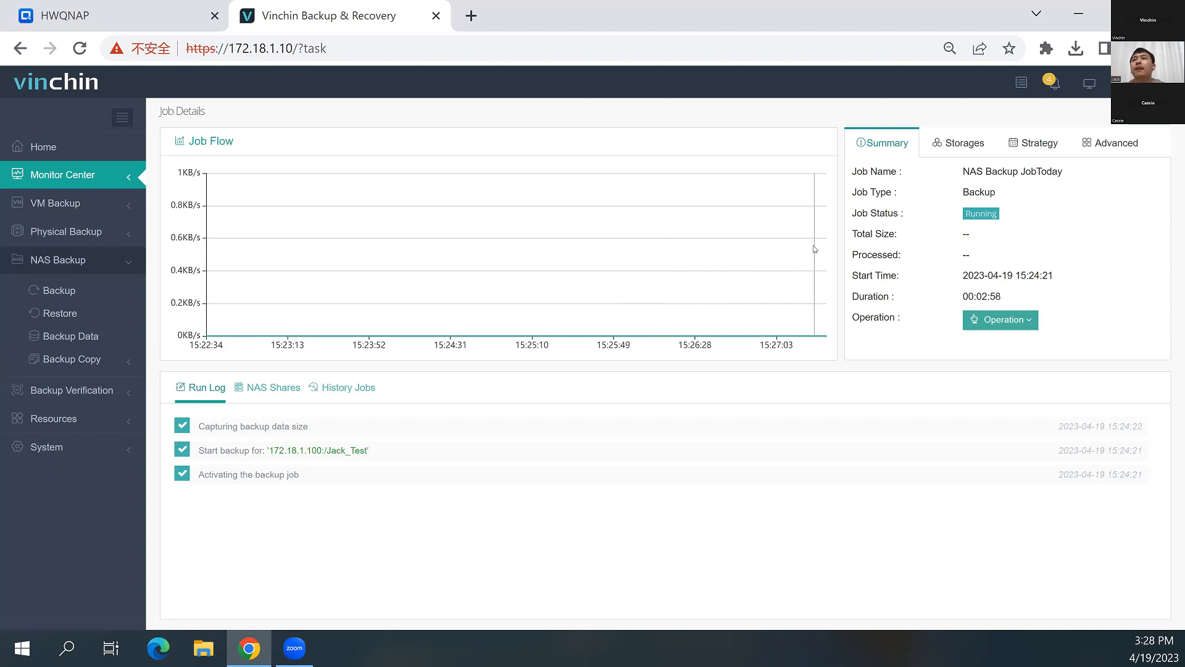
# Go back to the current jobs and stop the running NAS Backup JobToday
pyautogui.click(972, 199)
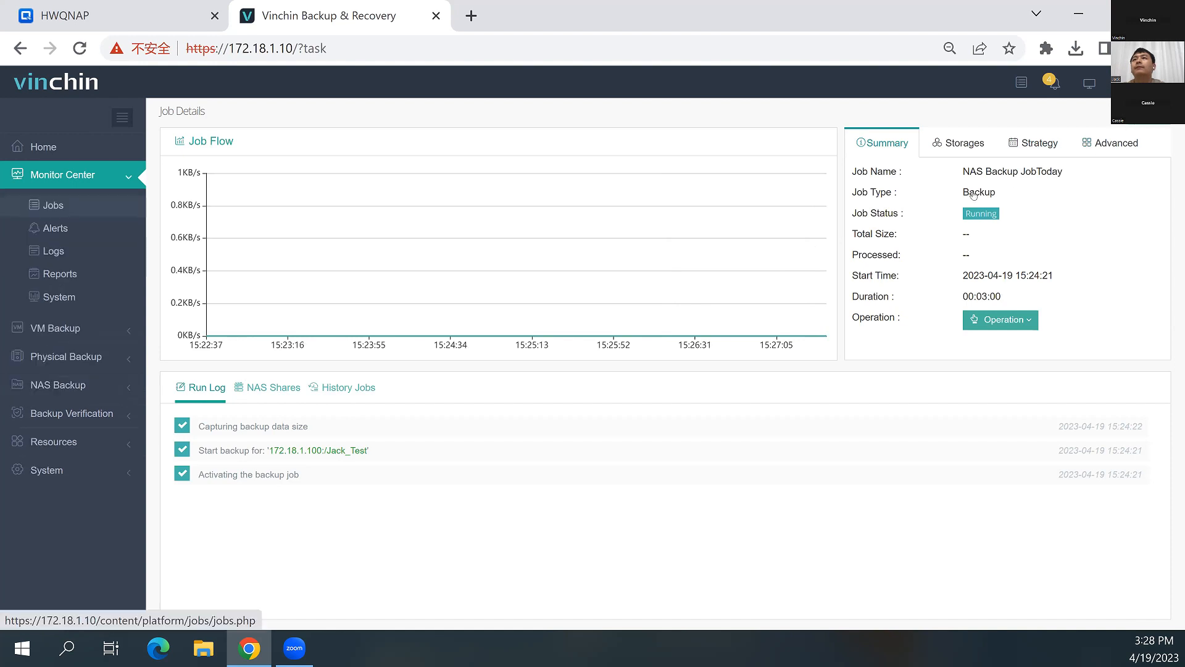
pyautogui.click(1083, 215)
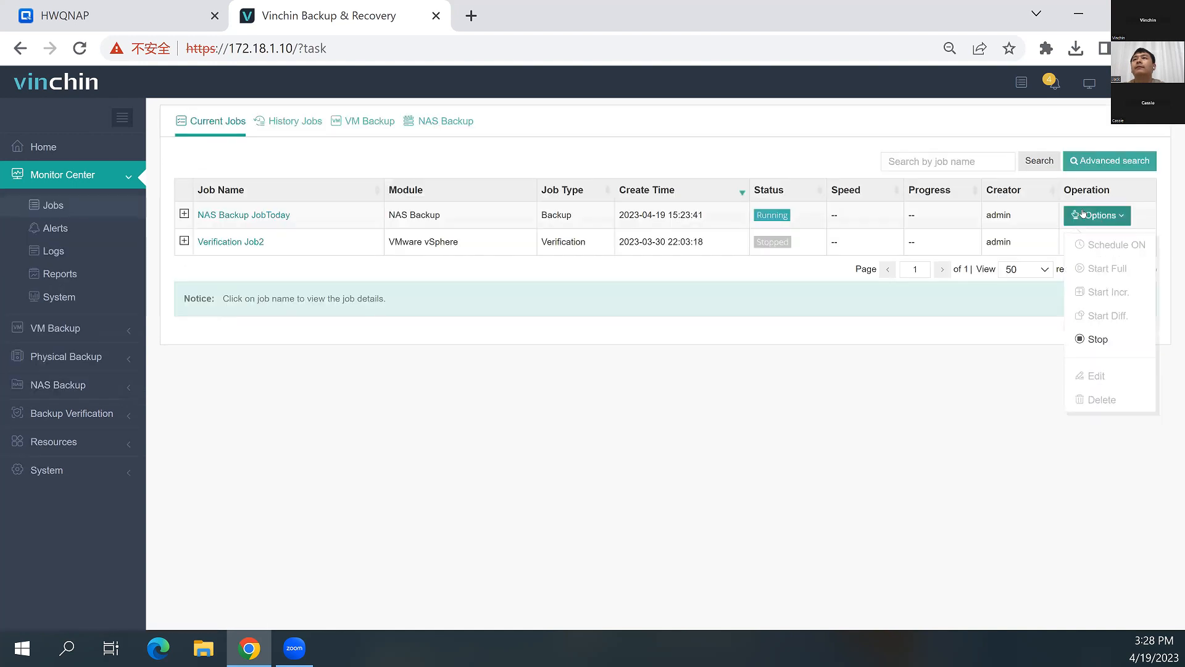
pyautogui.click(1094, 339)
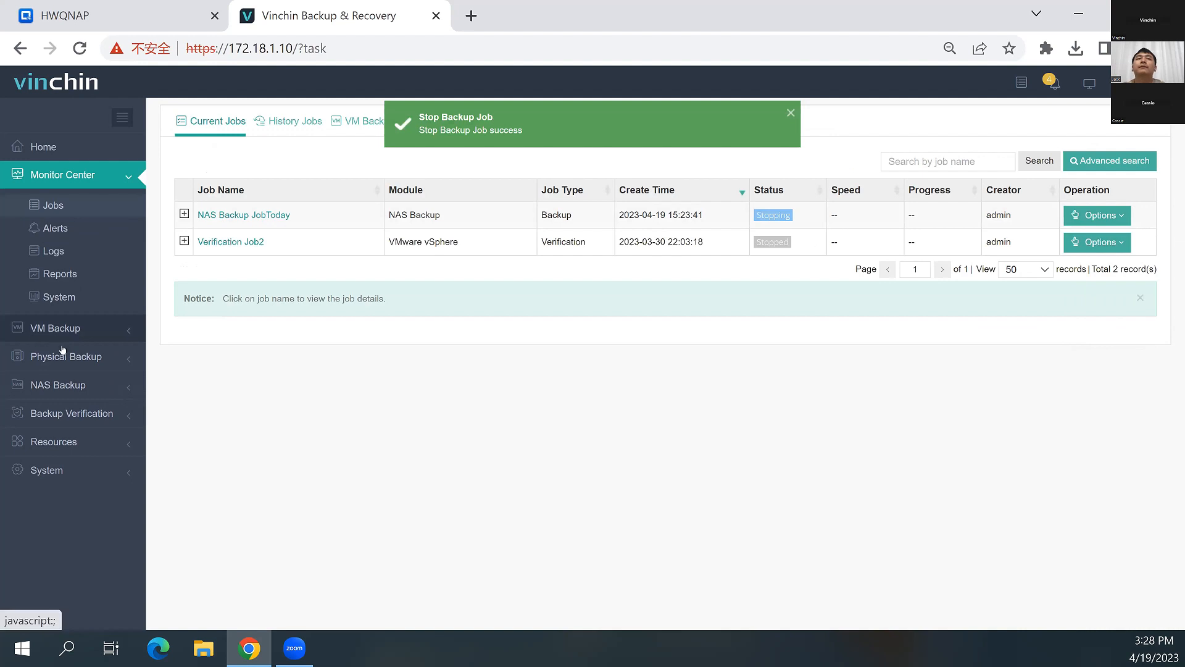
# Begin a new NAS backup job with the 14G folder of the 172.18.1.100(/Jack_Test) share as its backup source
pyautogui.click(62, 383)
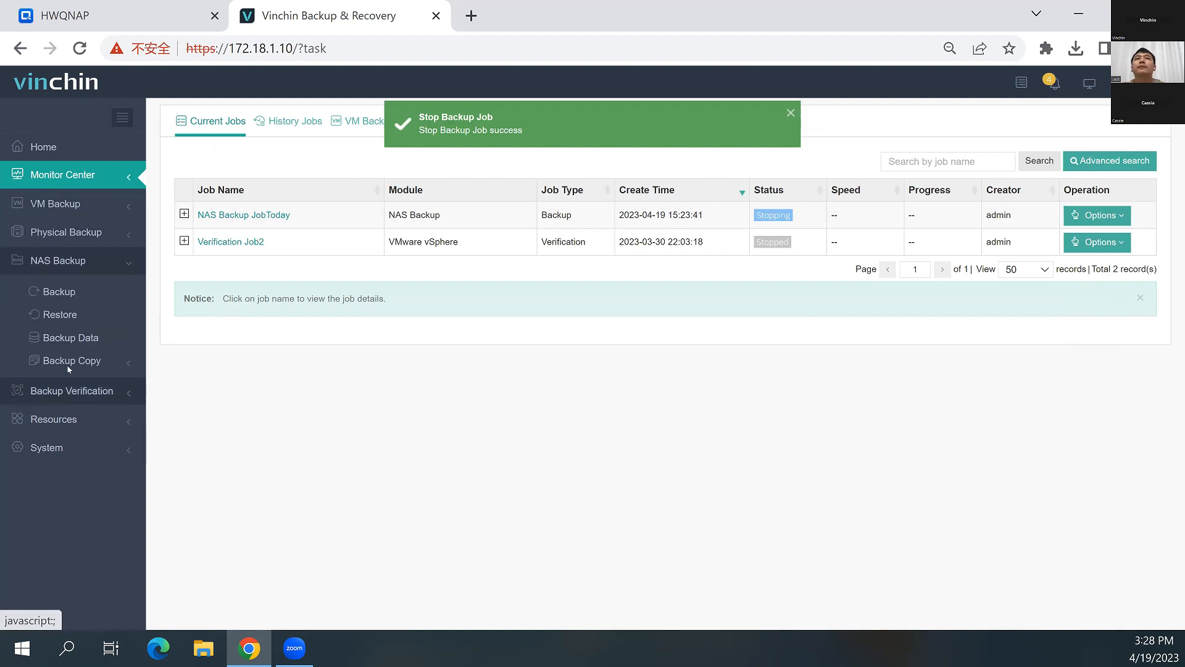
pyautogui.click(123, 290)
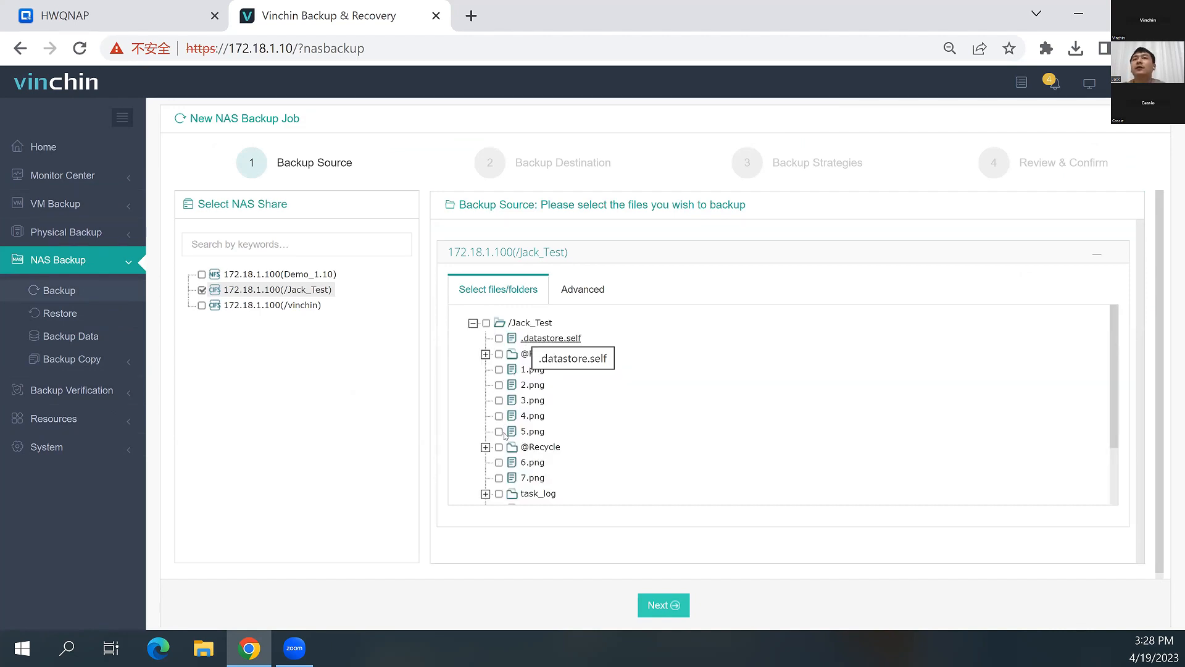
pyautogui.scroll(-2, 503, 445)
pyautogui.click(499, 476)
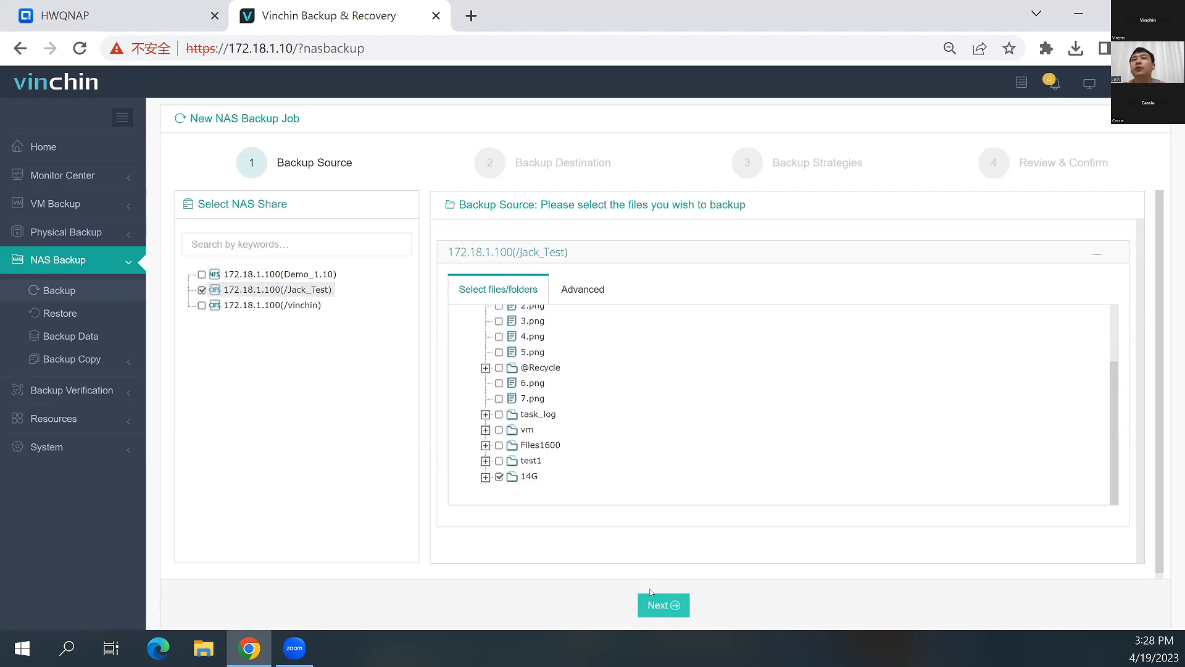
pyautogui.click(663, 605)
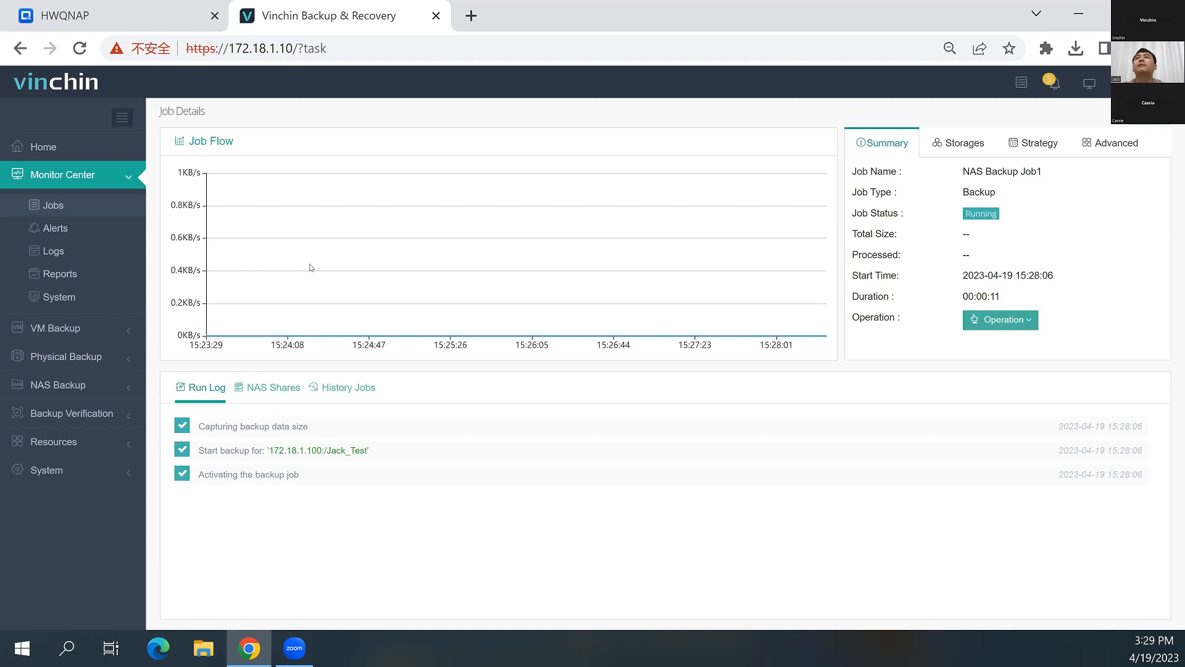
# Check the NAS shares, history jobs and run log of NAS Backup Job1, and return to the current jobs list
pyautogui.click(272, 390)
pyautogui.click(206, 388)
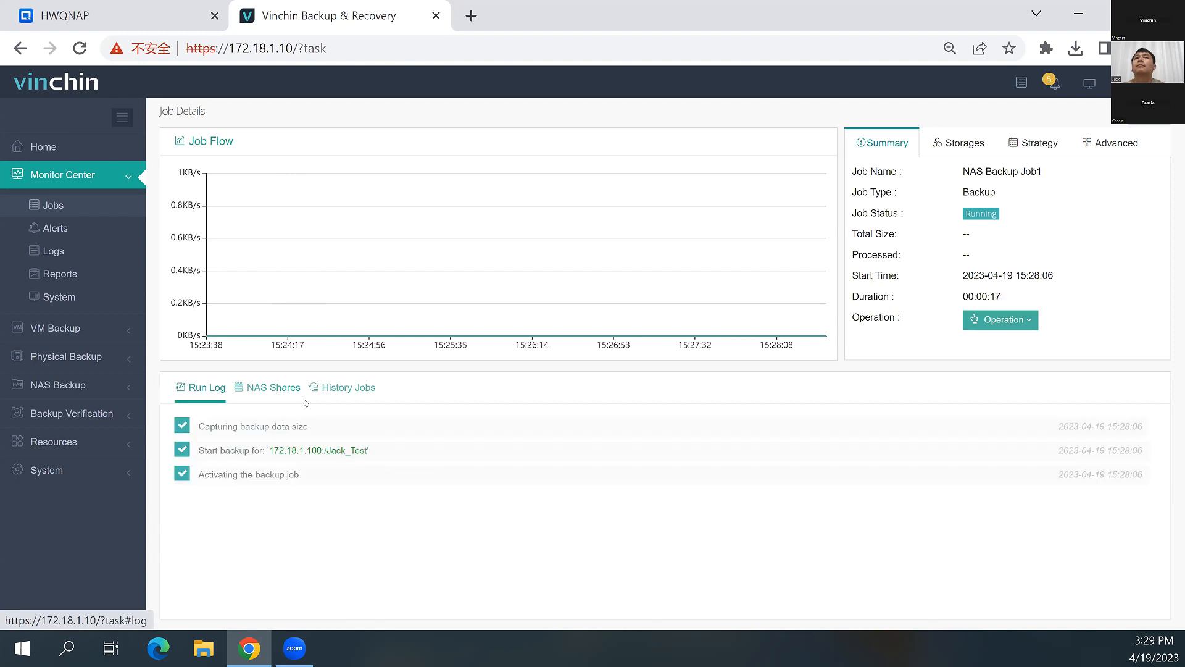
pyautogui.click(360, 388)
pyautogui.click(202, 390)
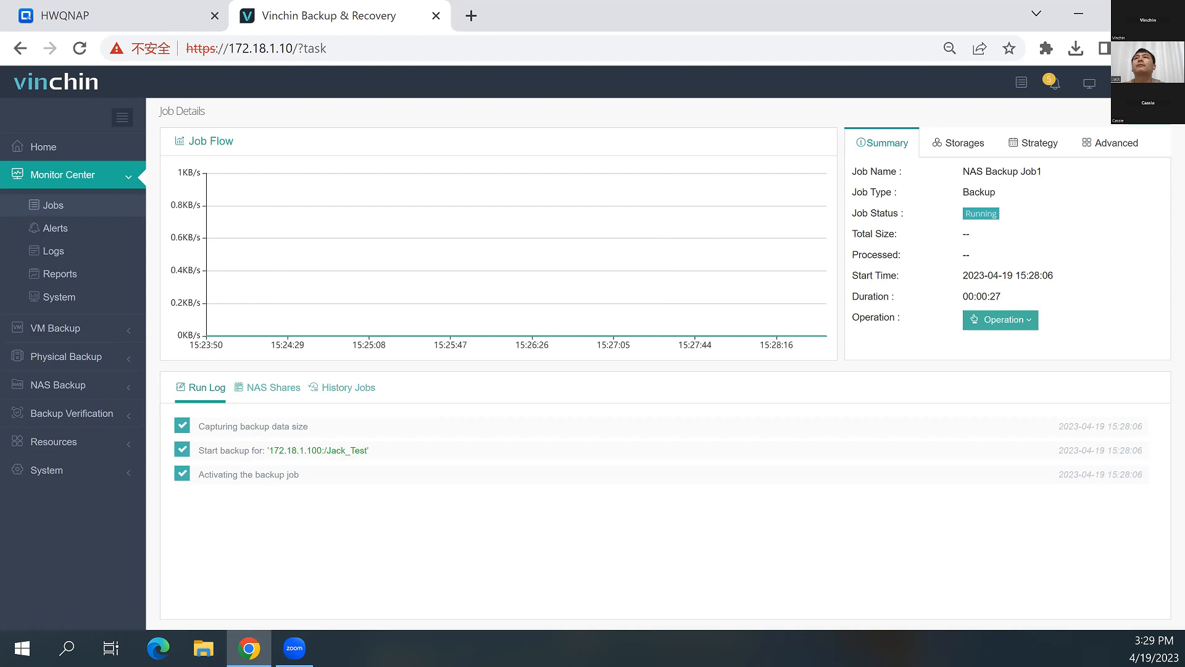
pyautogui.click(53, 205)
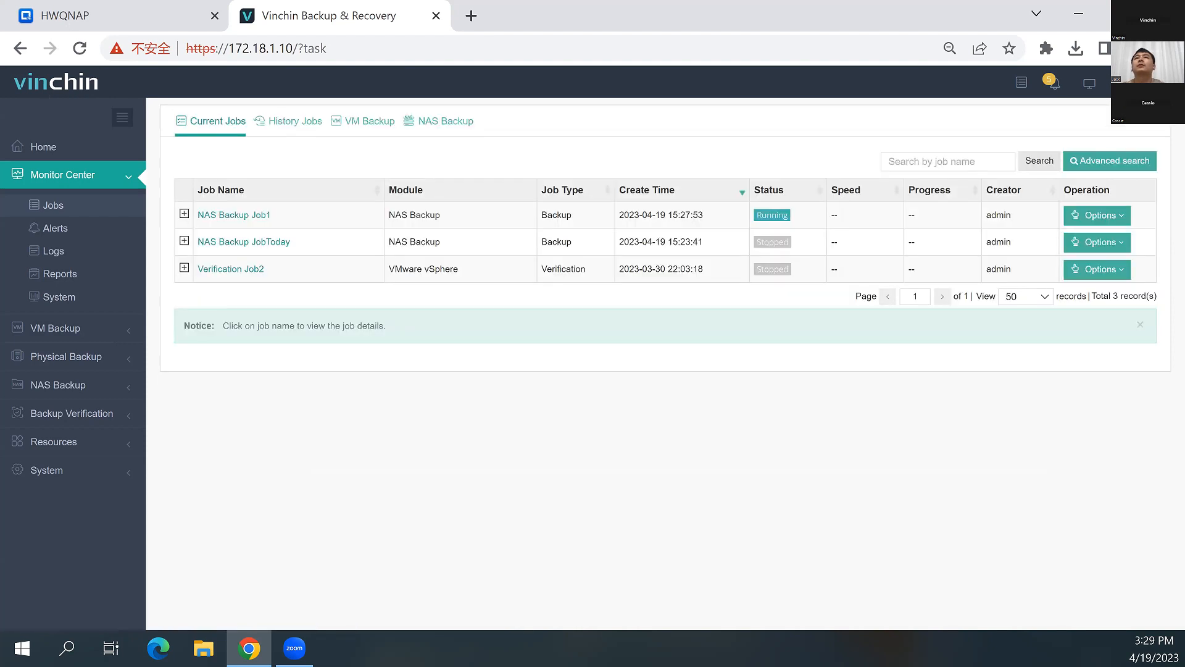
# Switch to the HWQNAP File Station and browse Jack_Test's 14G folder down to the contents of FileStorage under WeChat Files
pyautogui.click(117, 16)
pyautogui.doubleClick(445, 331)
pyautogui.doubleClick(437, 311)
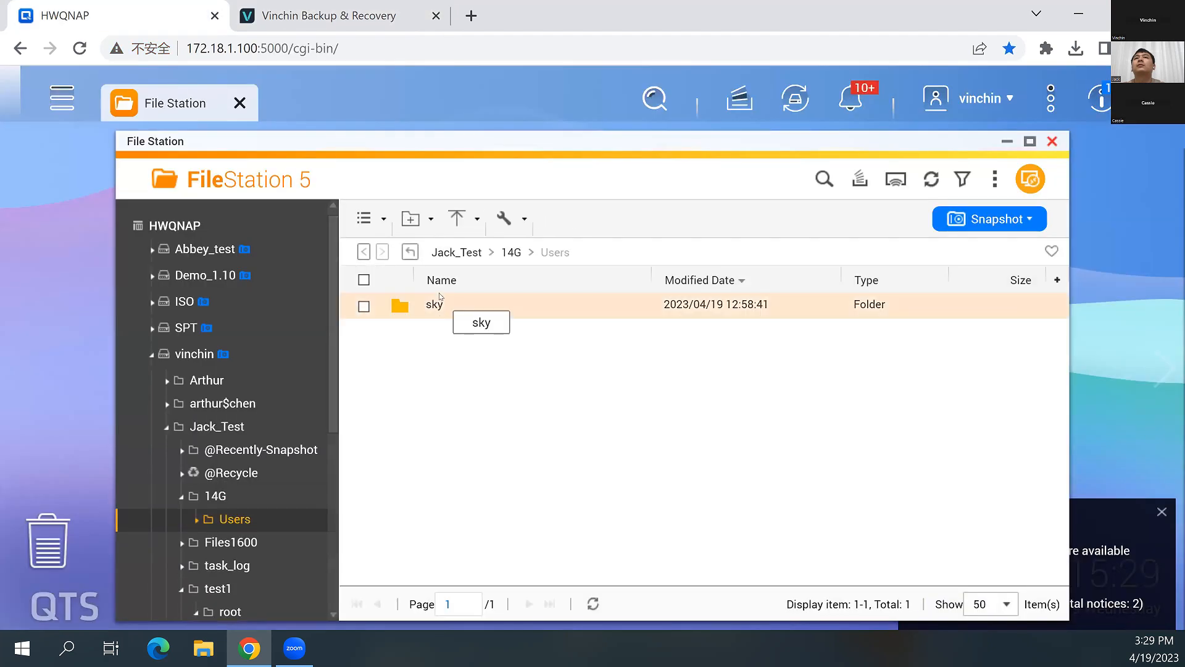
pyautogui.doubleClick(439, 303)
pyautogui.doubleClick(446, 308)
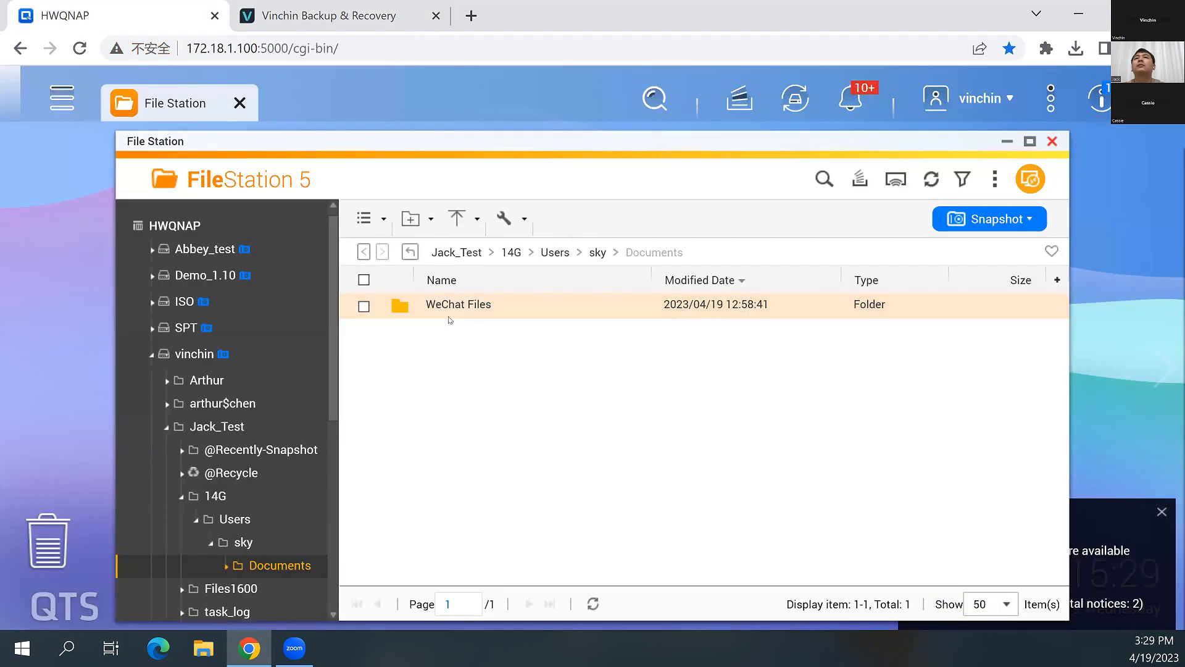
pyautogui.click(465, 316)
pyautogui.doubleClick(465, 316)
pyautogui.doubleClick(466, 306)
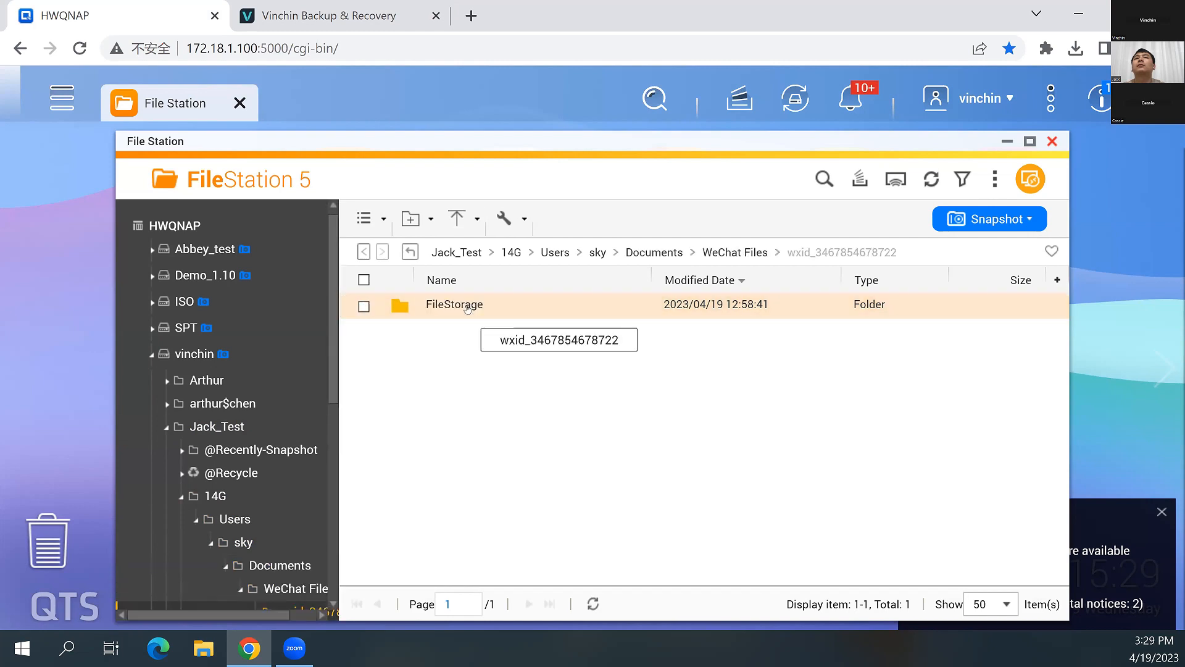
pyautogui.doubleClick(468, 305)
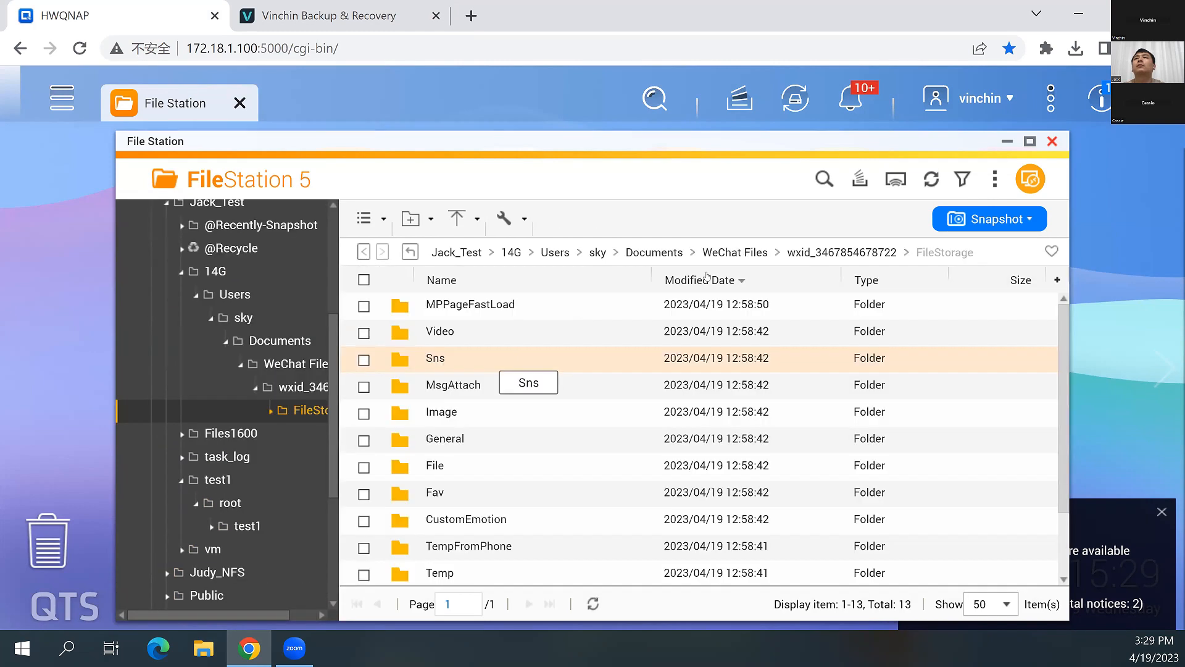
pyautogui.scroll(-2, 502, 361)
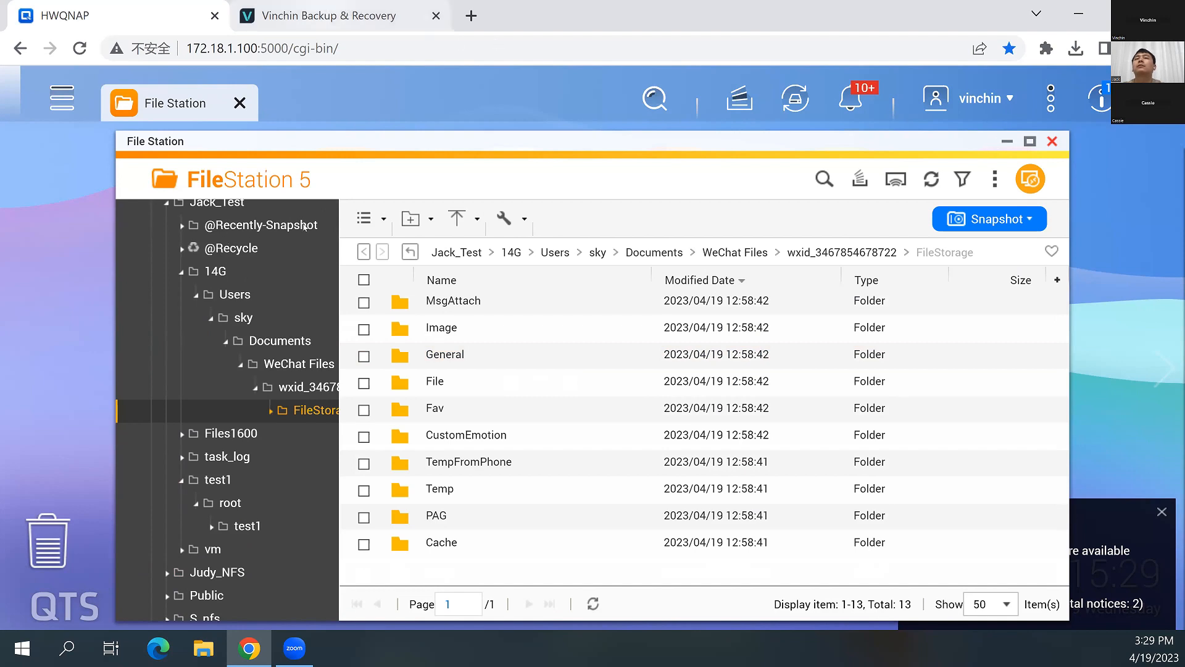
# Return to Vinchin Backup & Recovery and inspect the available operations, storage and strategy details of NAS Backup Job1
pyautogui.hotkey('ctrl', 'Tab')
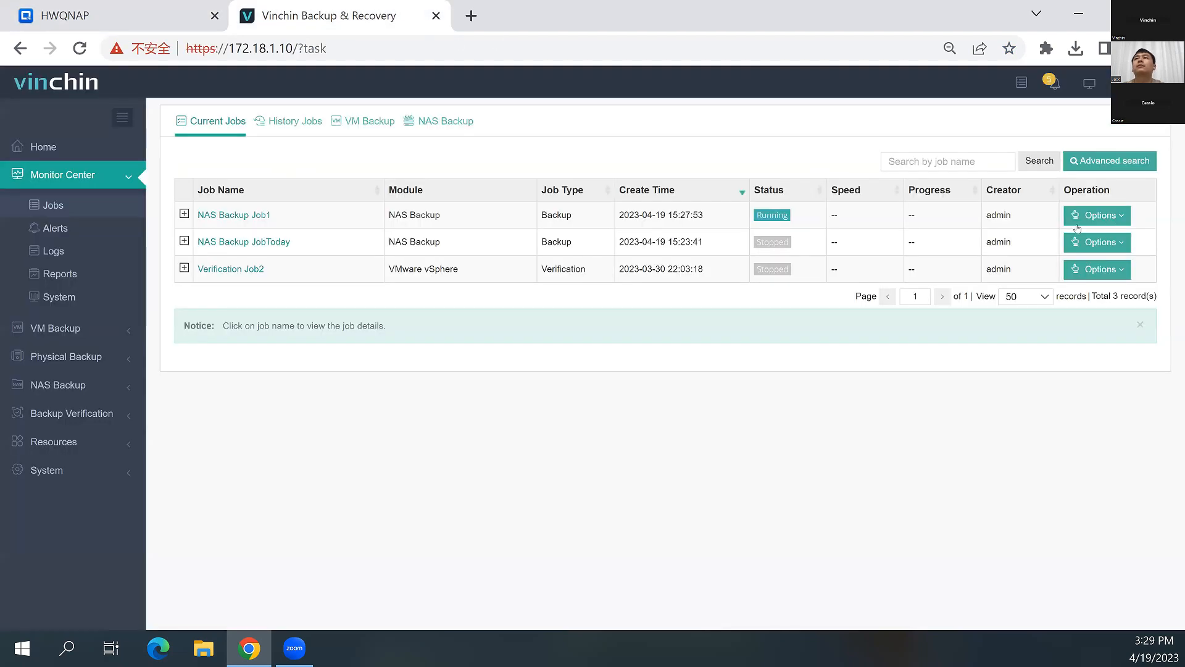
pyautogui.click(1098, 216)
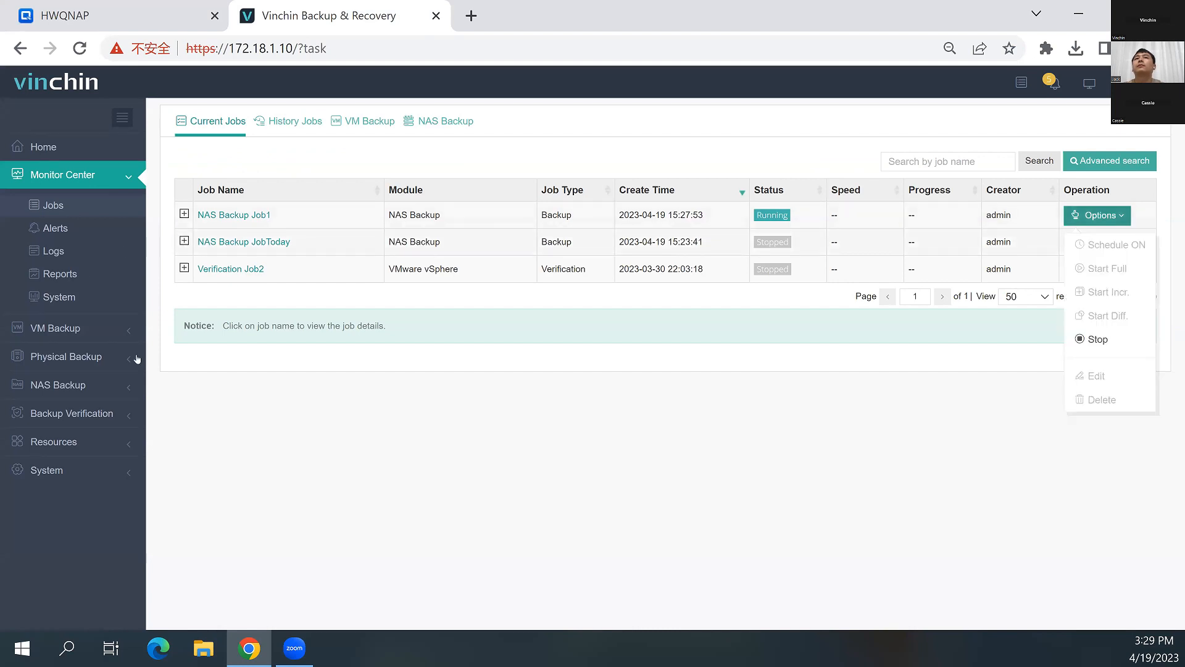
pyautogui.click(234, 215)
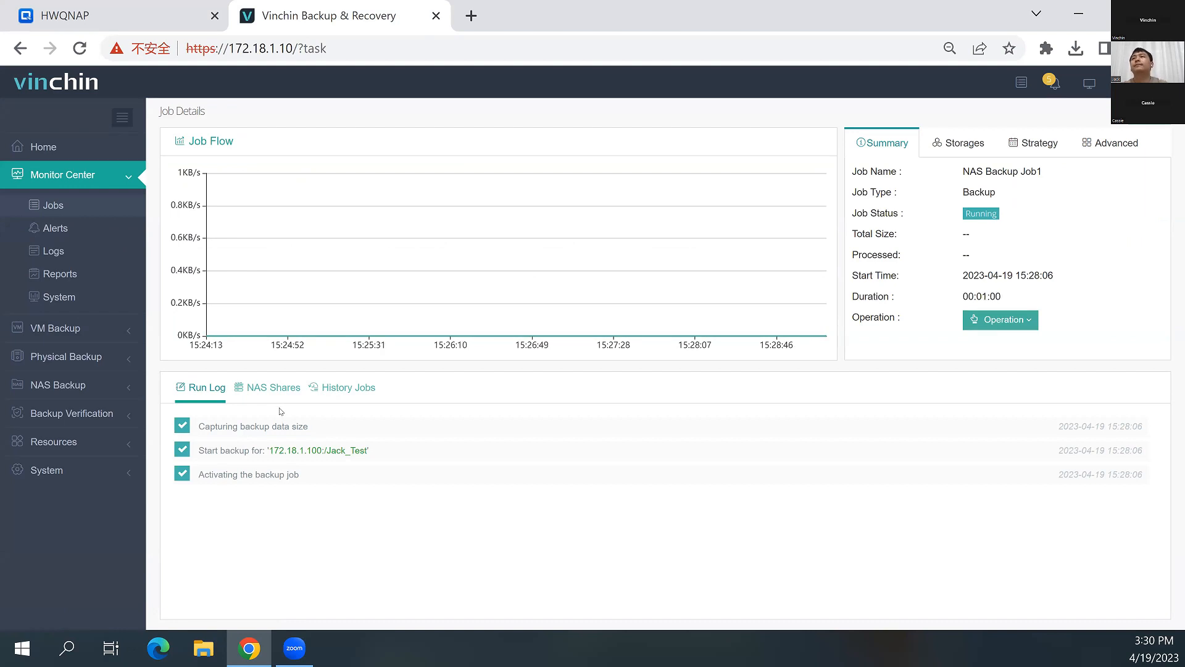
pyautogui.click(981, 321)
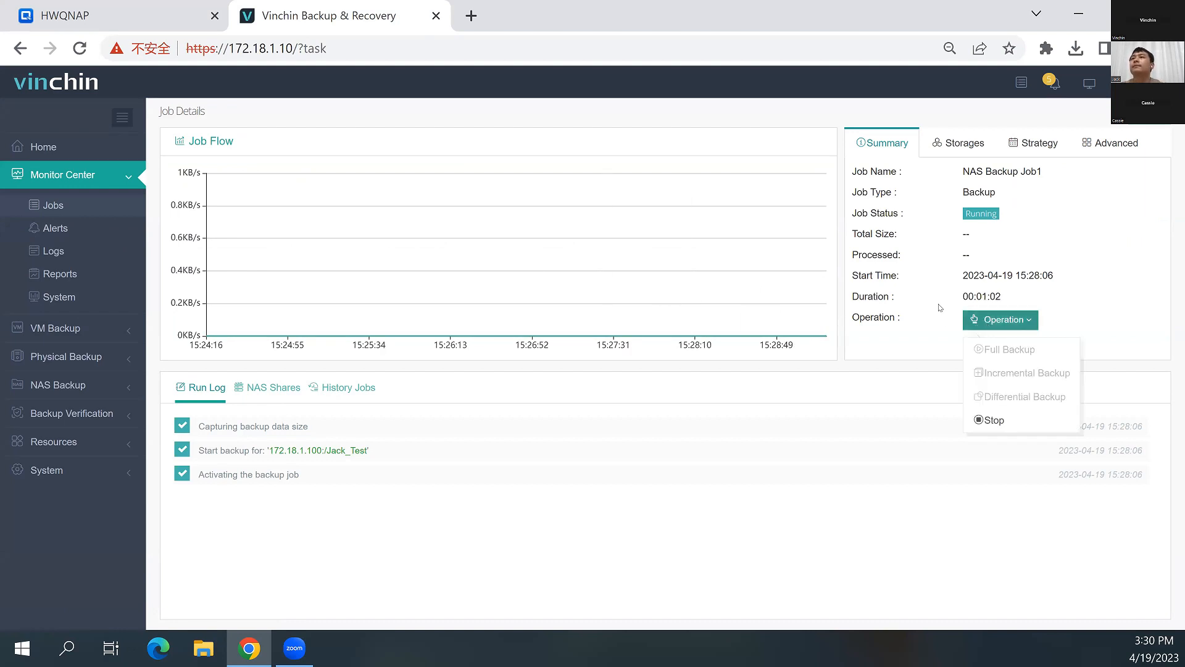
pyautogui.click(556, 314)
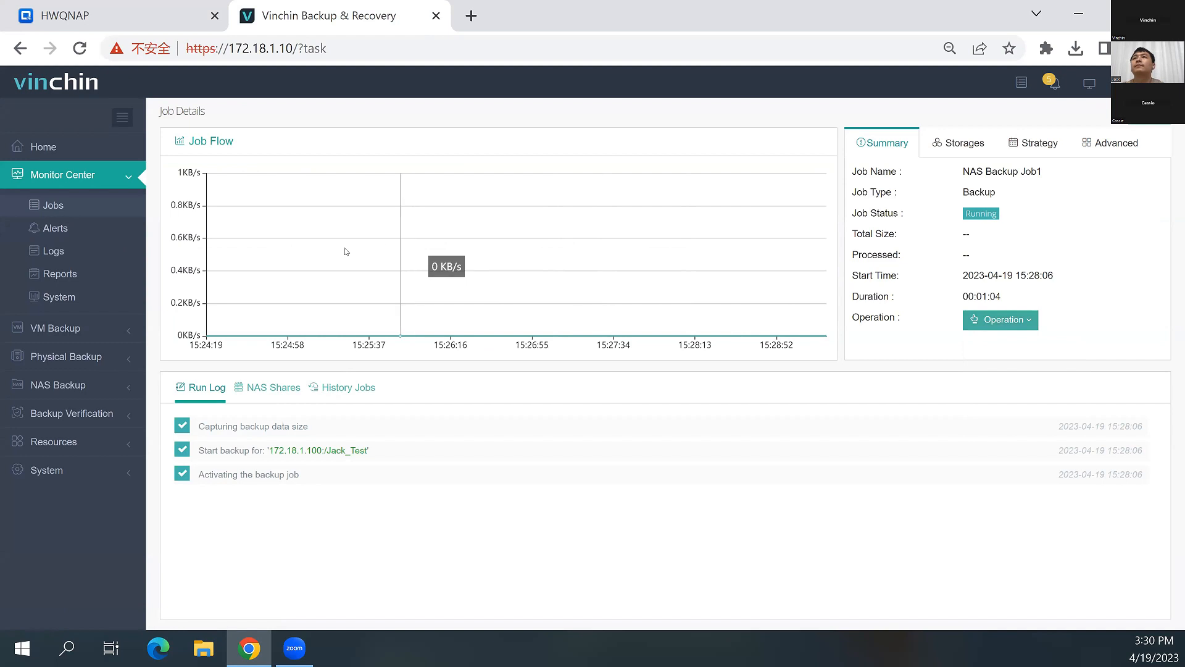
pyautogui.click(962, 143)
pyautogui.click(1040, 142)
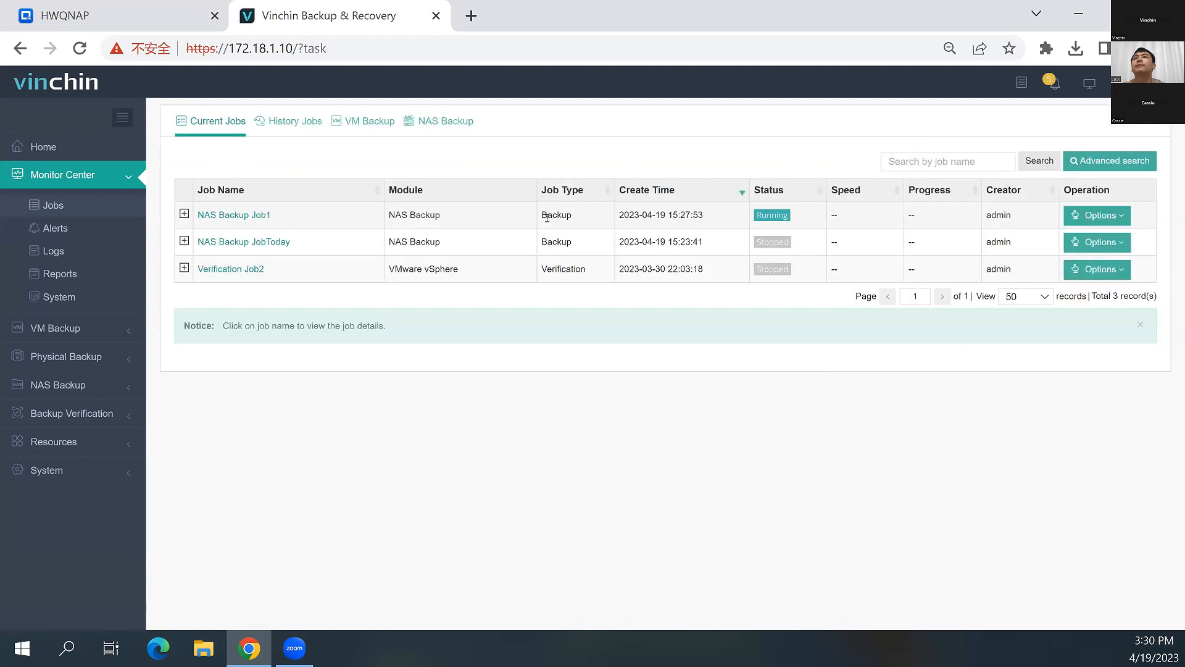
pyautogui.click(472, 16)
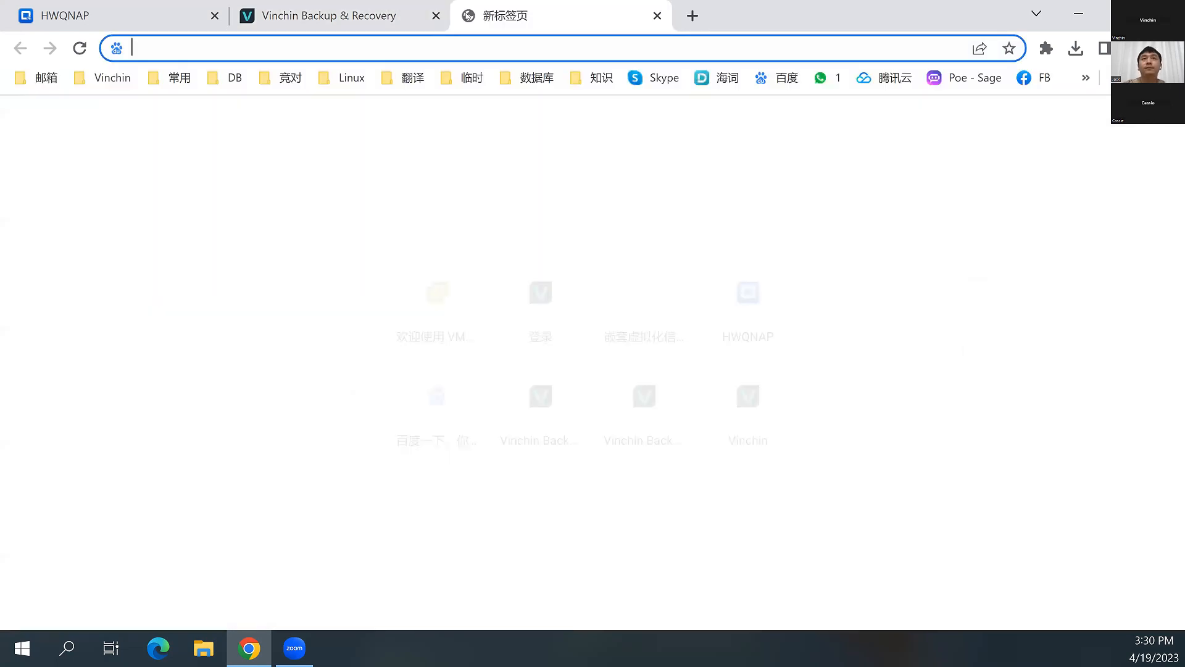
pyautogui.write('172')
pyautogui.press('BackSpace')
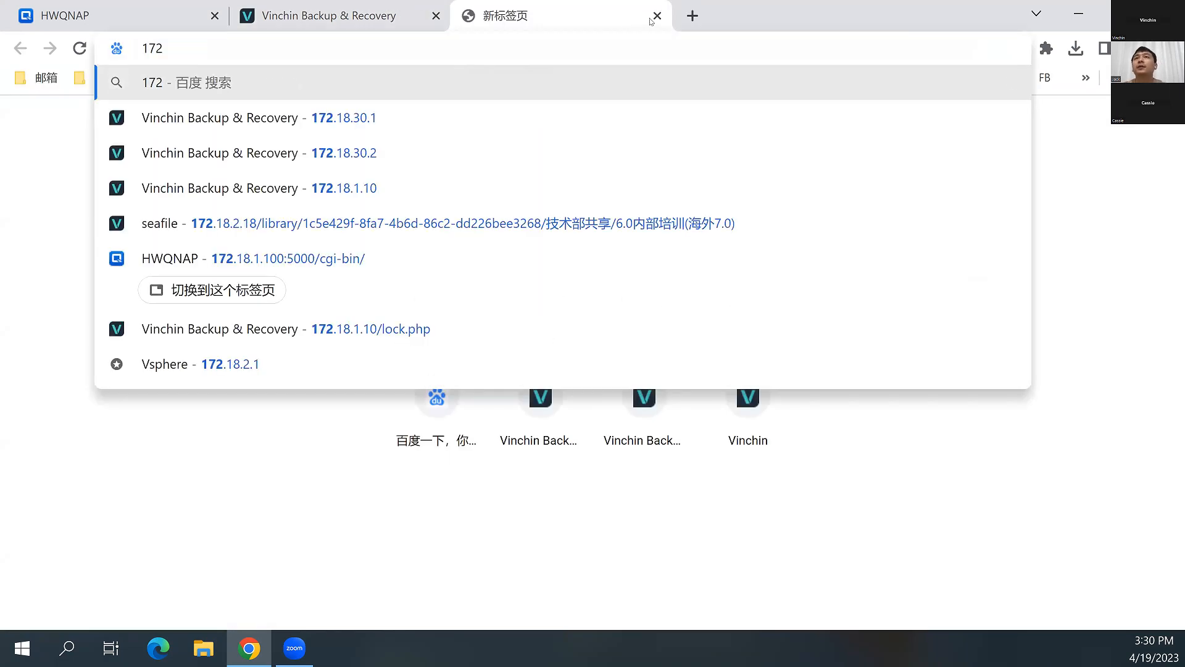
pyautogui.click(657, 16)
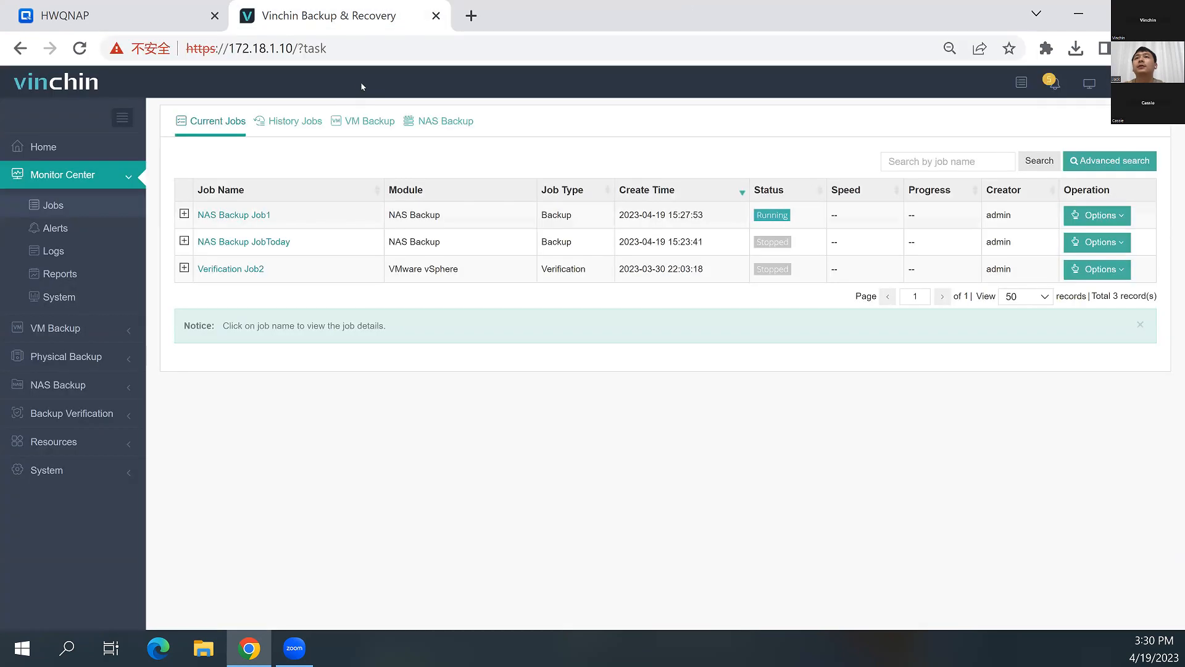
# Begin a new NAS backup job with 1.png through 5.png of the 172.18.1.100(/Jack_Test) share as its backup source
pyautogui.click(224, 218)
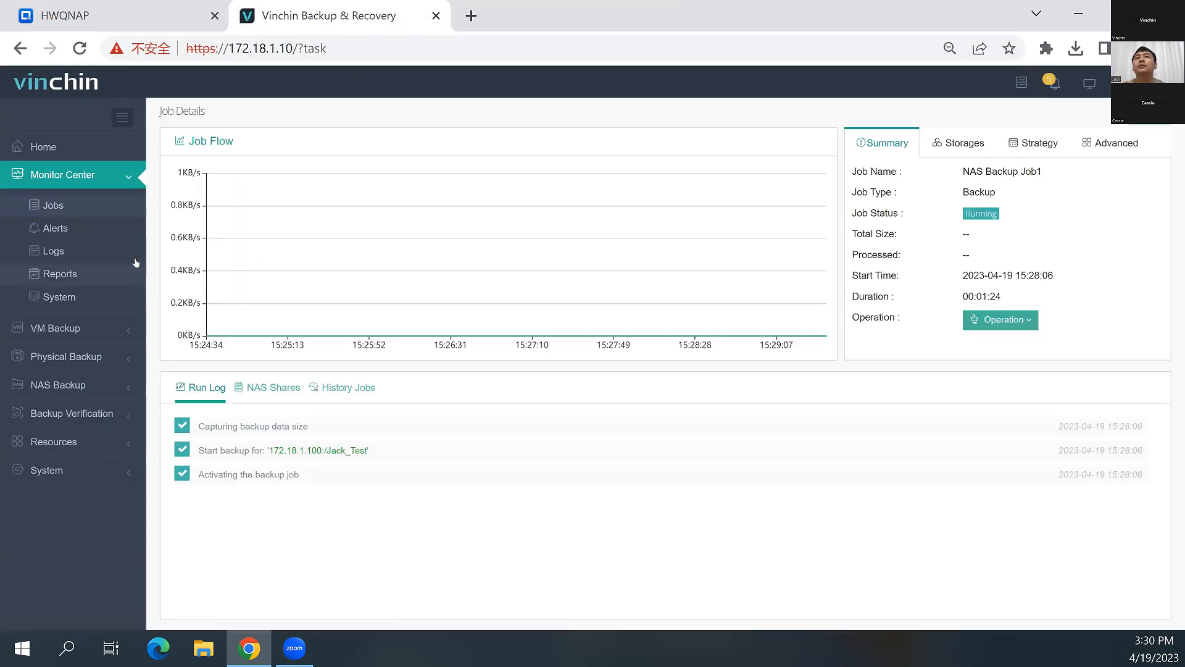
pyautogui.click(62, 384)
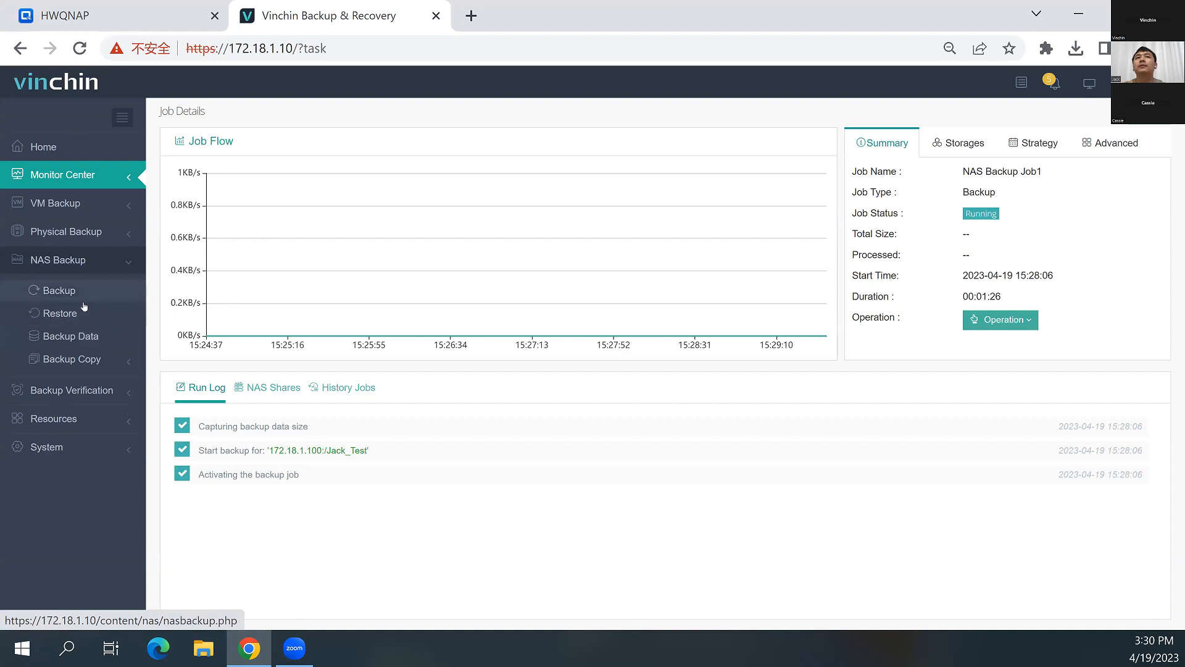
pyautogui.click(81, 301)
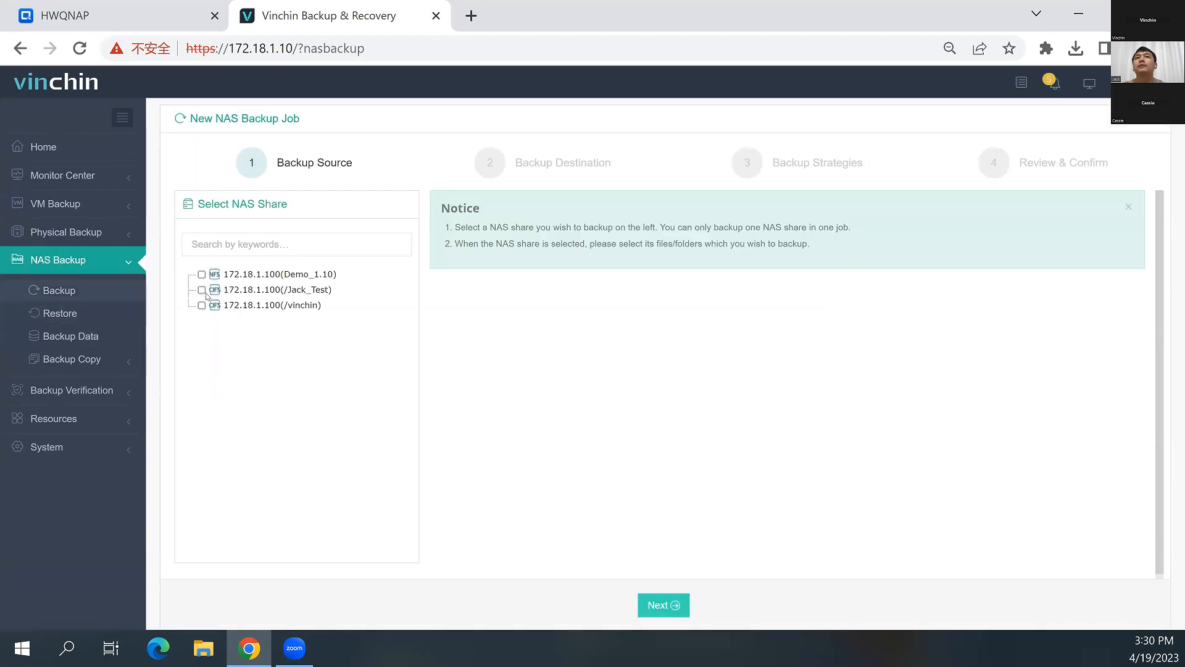
pyautogui.click(202, 290)
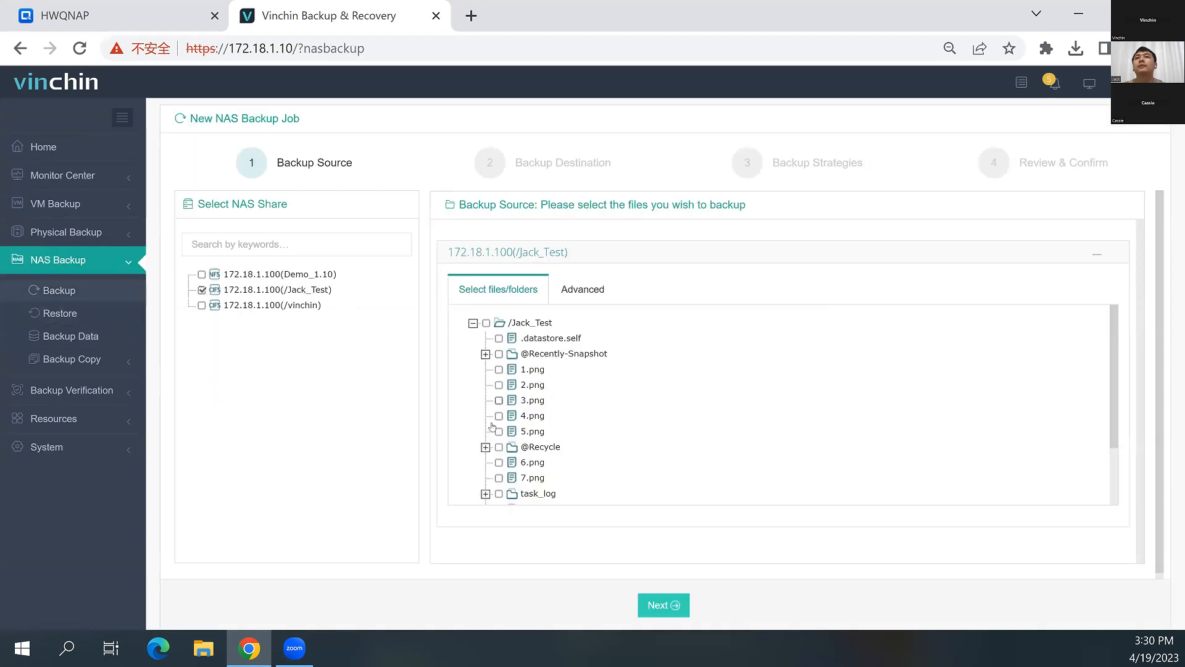
pyautogui.click(499, 431)
pyautogui.click(499, 416)
pyautogui.click(498, 384)
pyautogui.click(498, 369)
pyautogui.click(499, 400)
pyautogui.click(663, 602)
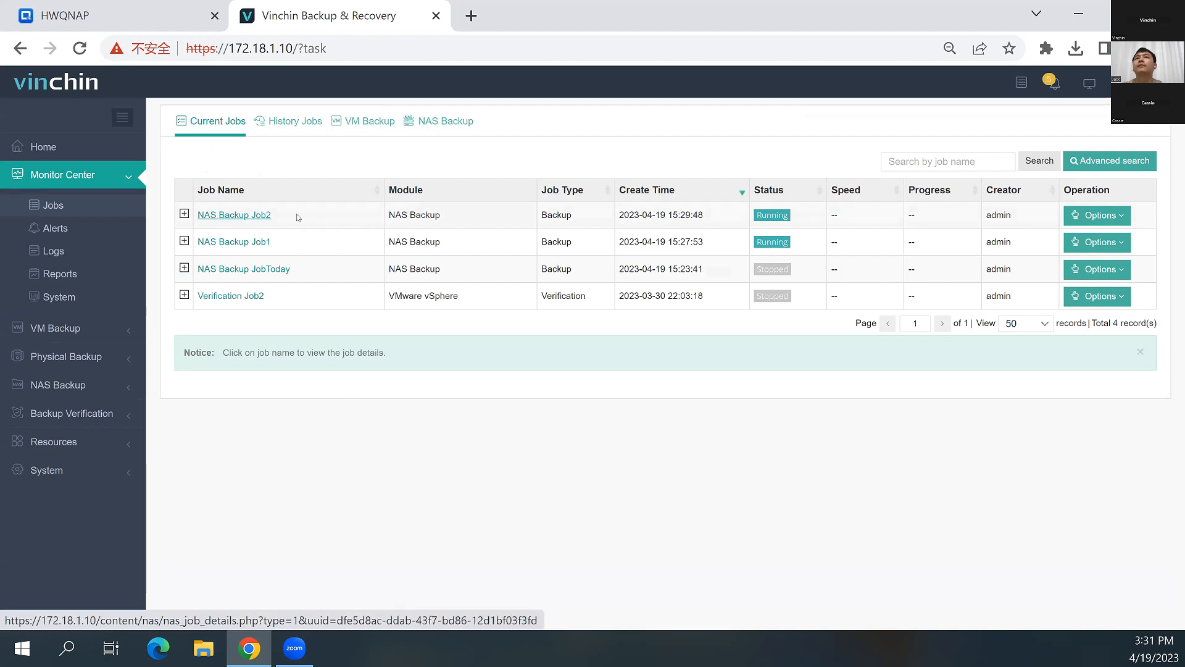
# Monitor the summary and run log of NAS Backup Job2, and return to the current jobs list
pyautogui.click(270, 215)
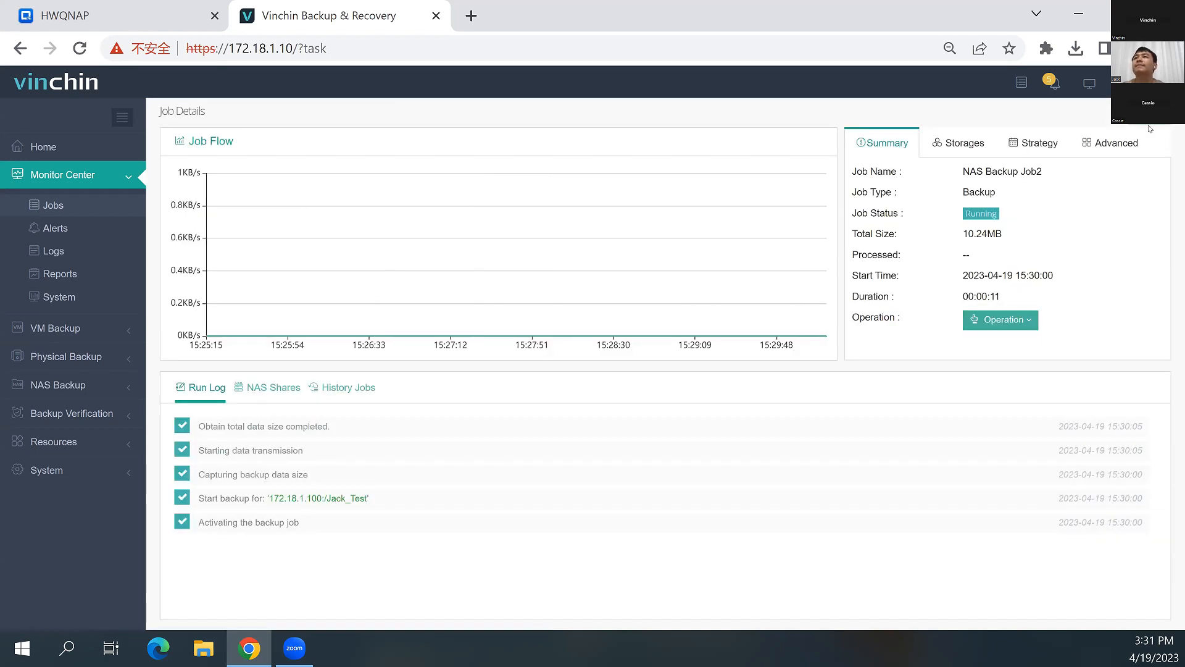
pyautogui.click(54, 205)
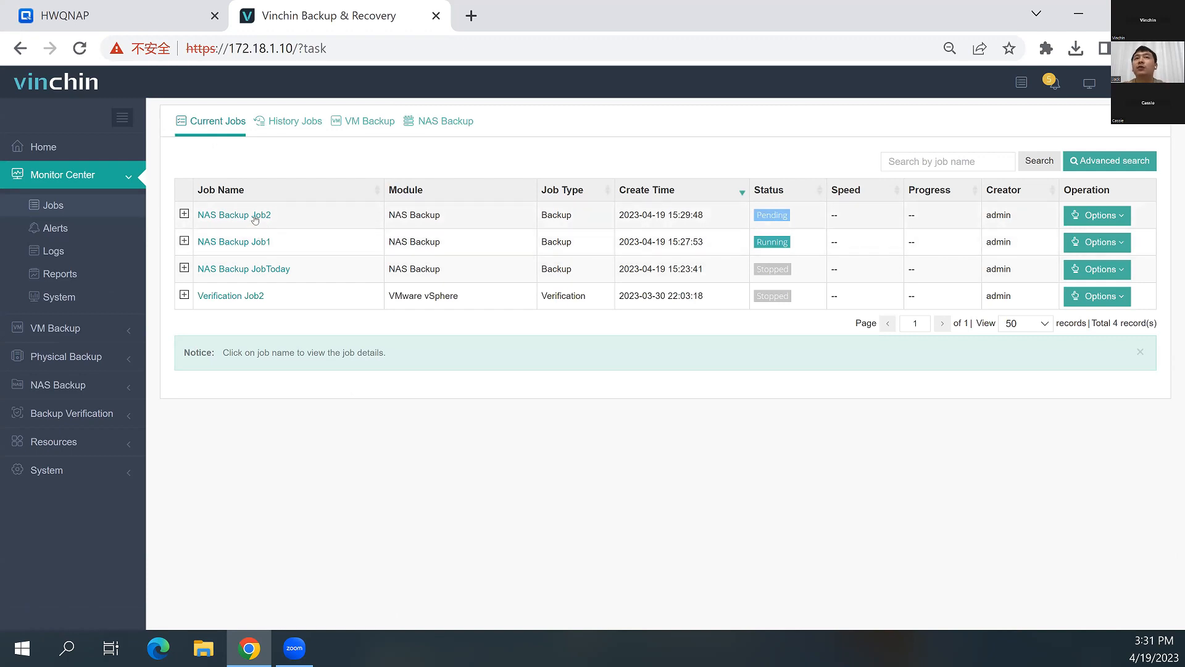
pyautogui.click(229, 215)
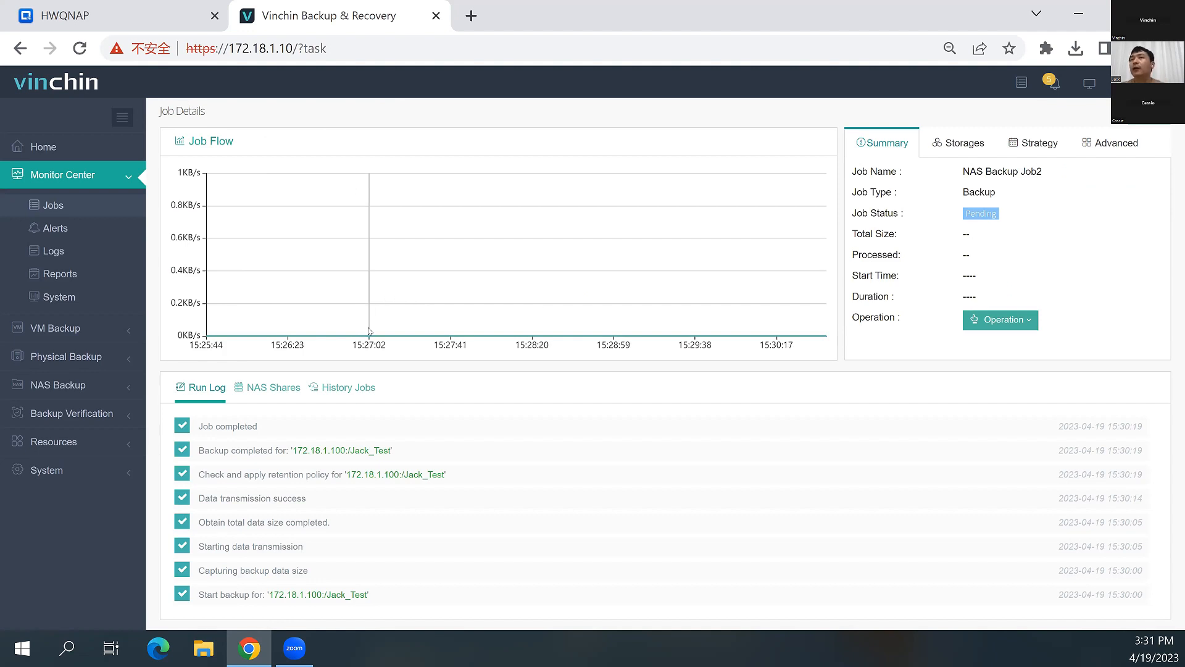
pyautogui.click(100, 339)
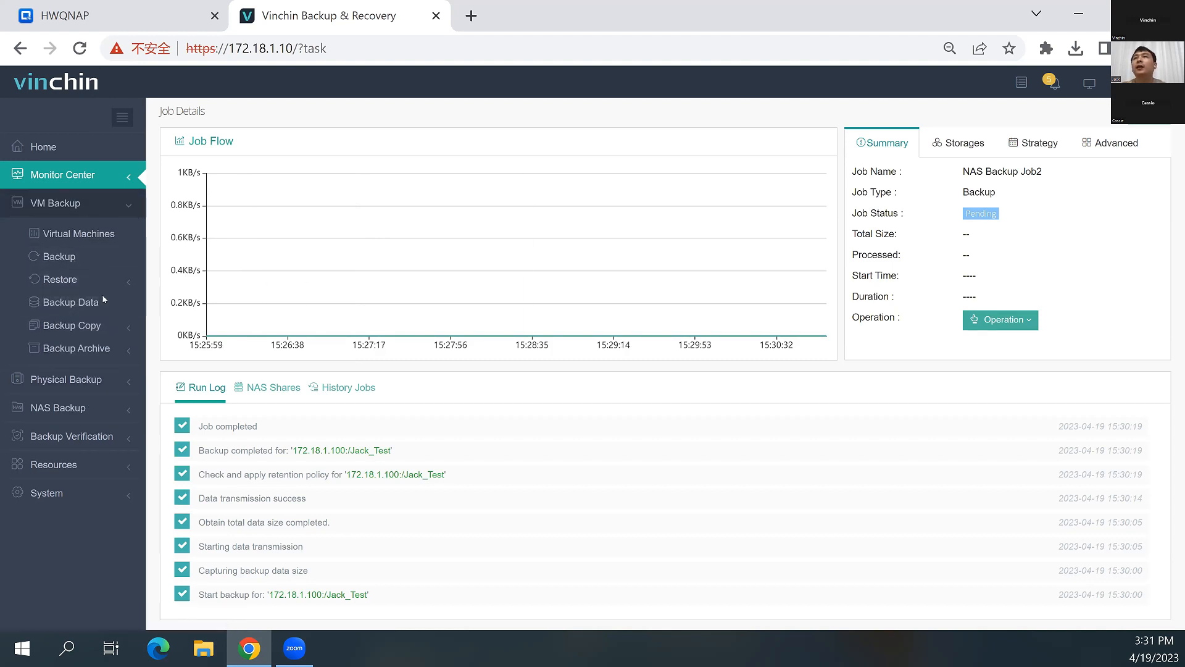
pyautogui.click(62, 175)
pyautogui.click(53, 205)
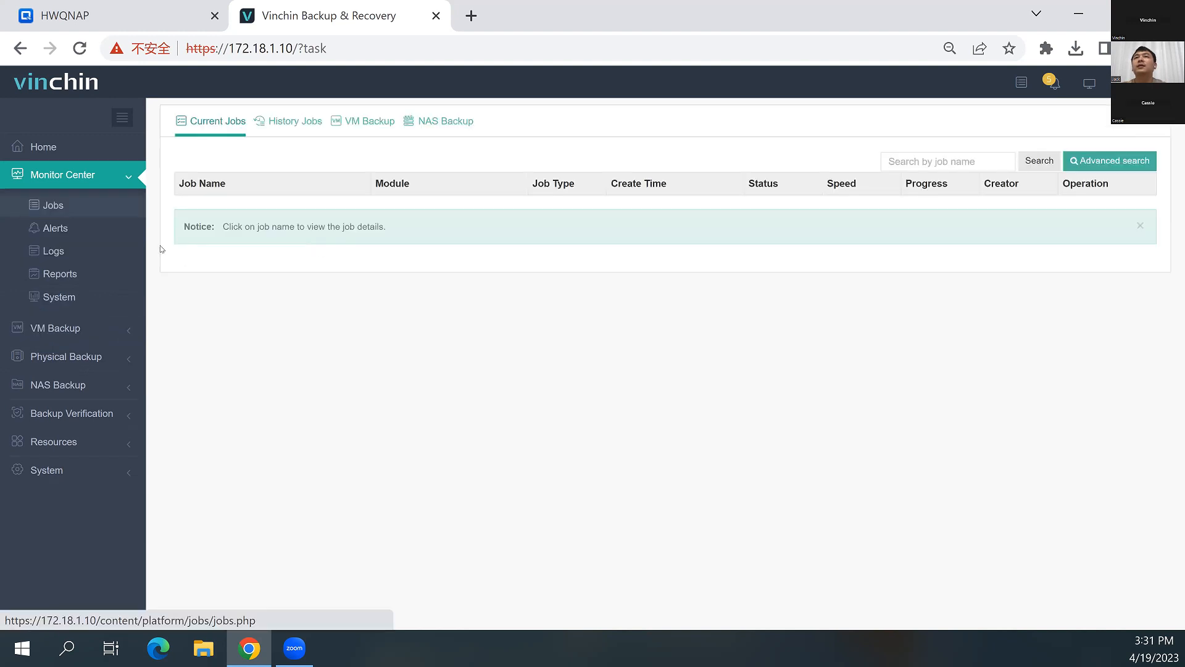
# Examine the full backup restore point of NAS Backup Job2 in the NAS backup data, including its comment option
pyautogui.click(57, 385)
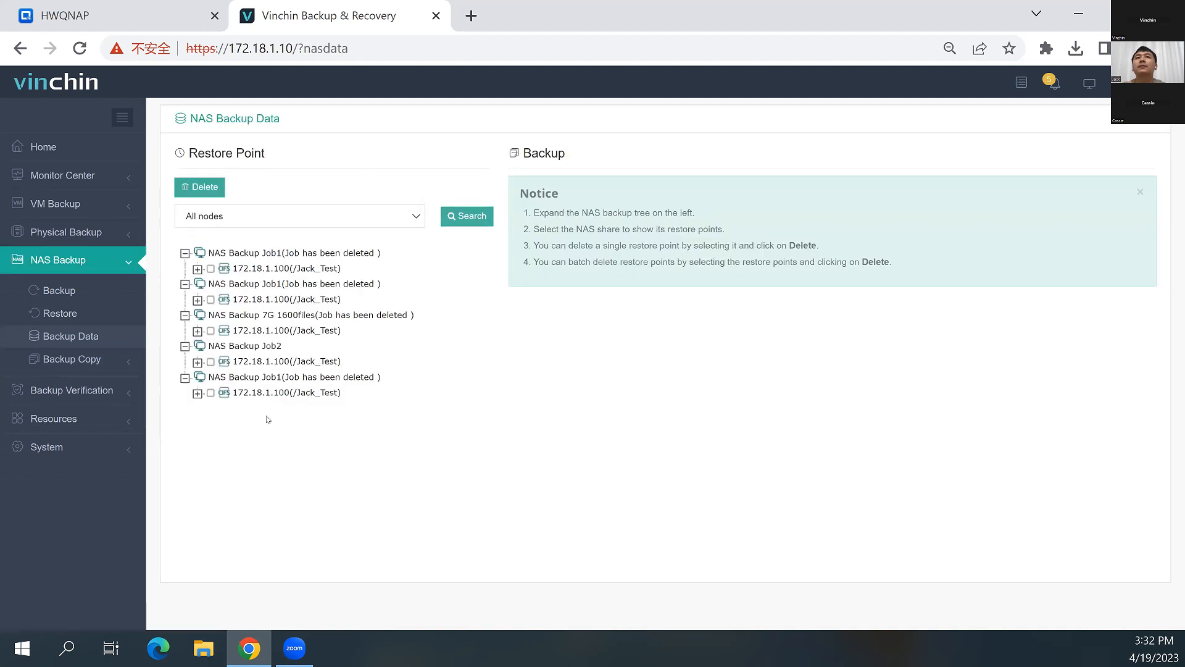
pyautogui.click(264, 362)
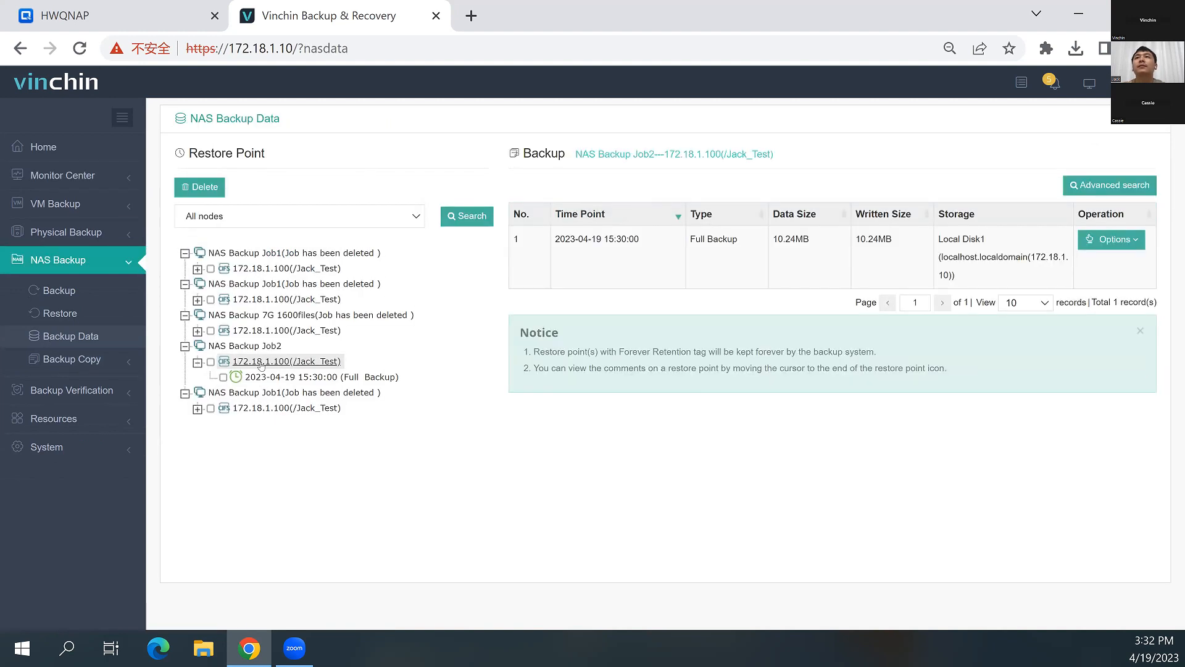
pyautogui.click(287, 377)
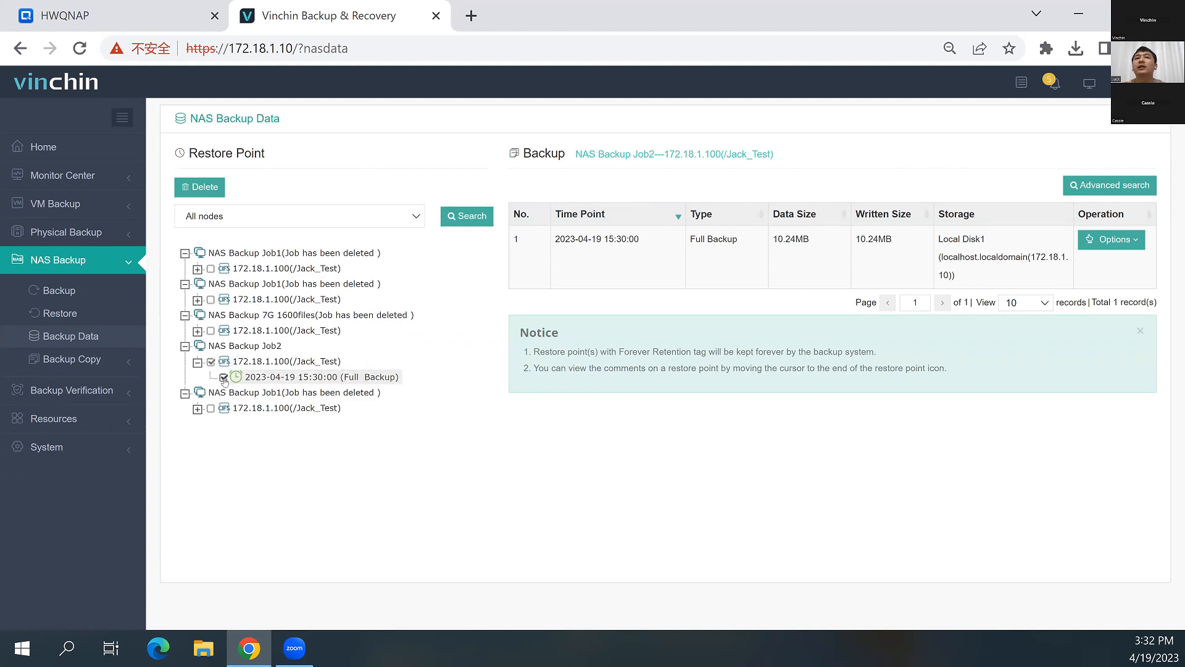
pyautogui.click(1113, 247)
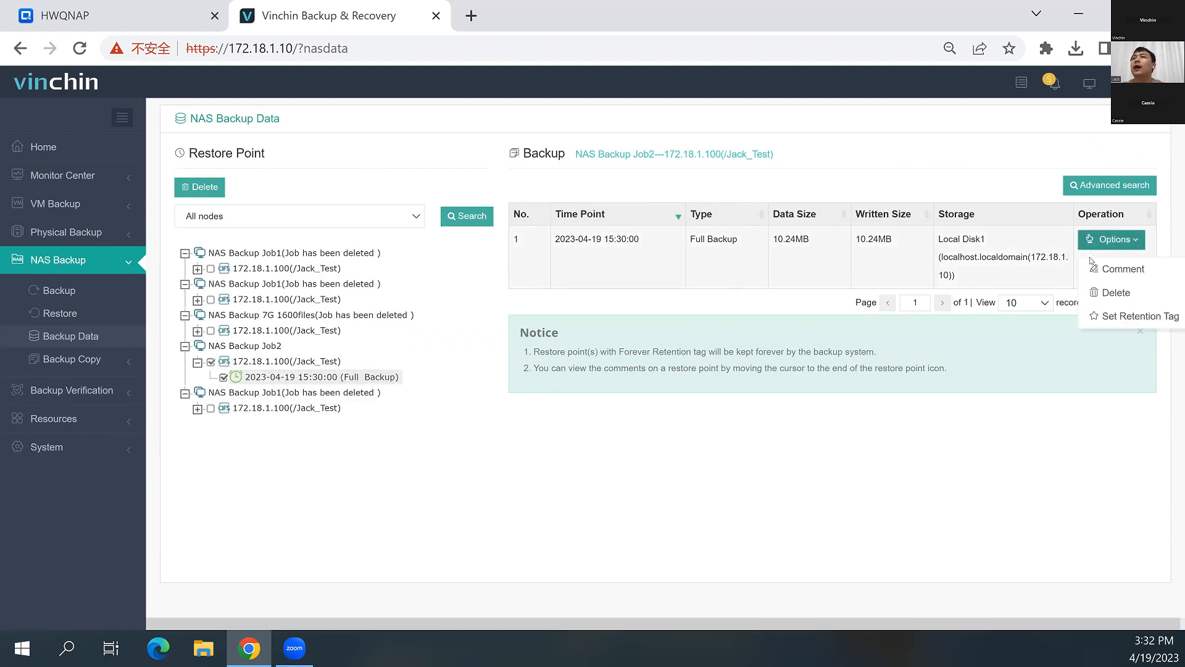
pyautogui.click(1121, 269)
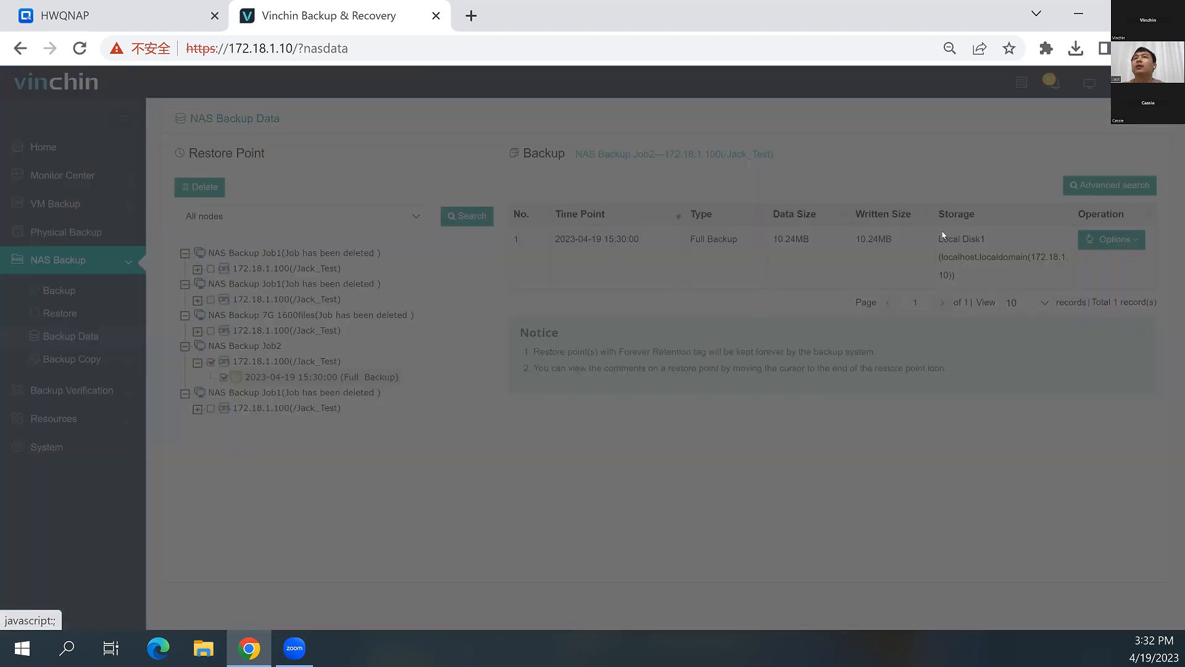
pyautogui.click(1074, 250)
# Apply the Forever Retention Tag to the full backup restore point of NAS Backup Job2
pyautogui.click(1113, 242)
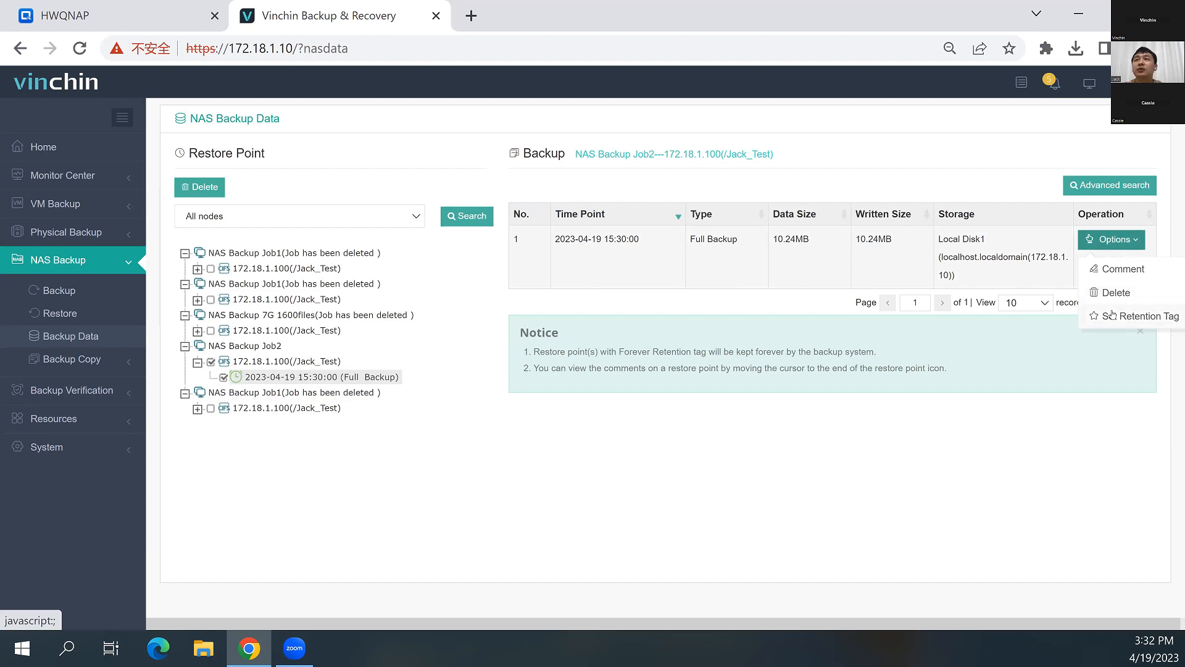
pyautogui.click(1113, 315)
pyautogui.click(495, 349)
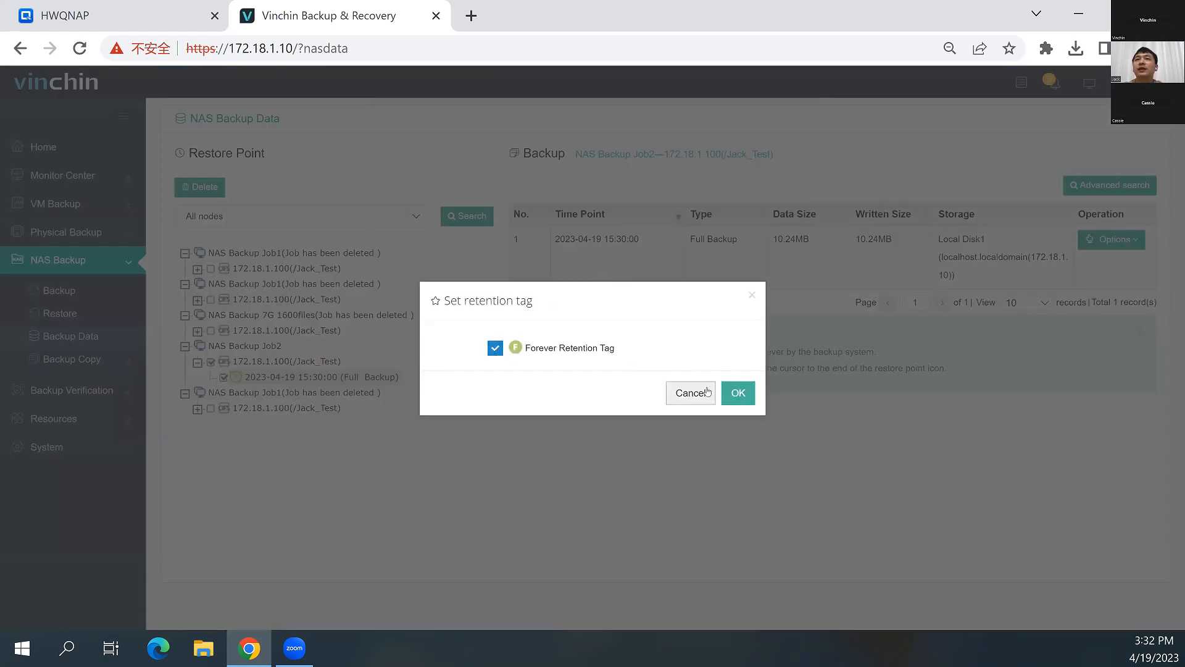
pyautogui.click(739, 393)
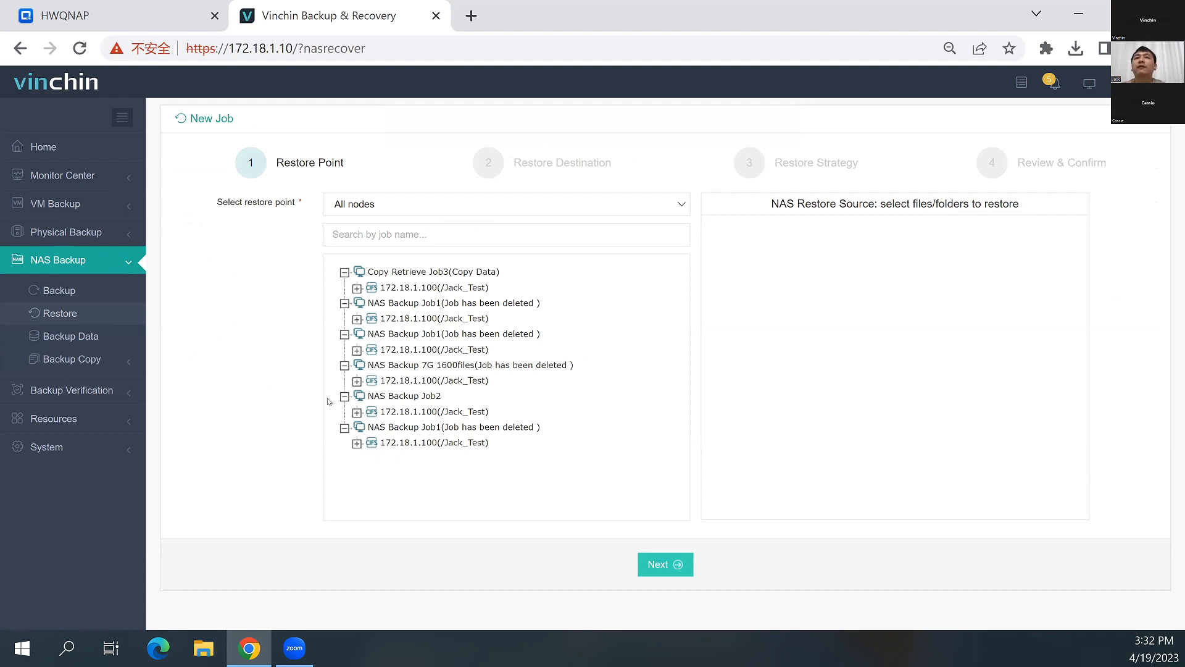
pyautogui.click(357, 412)
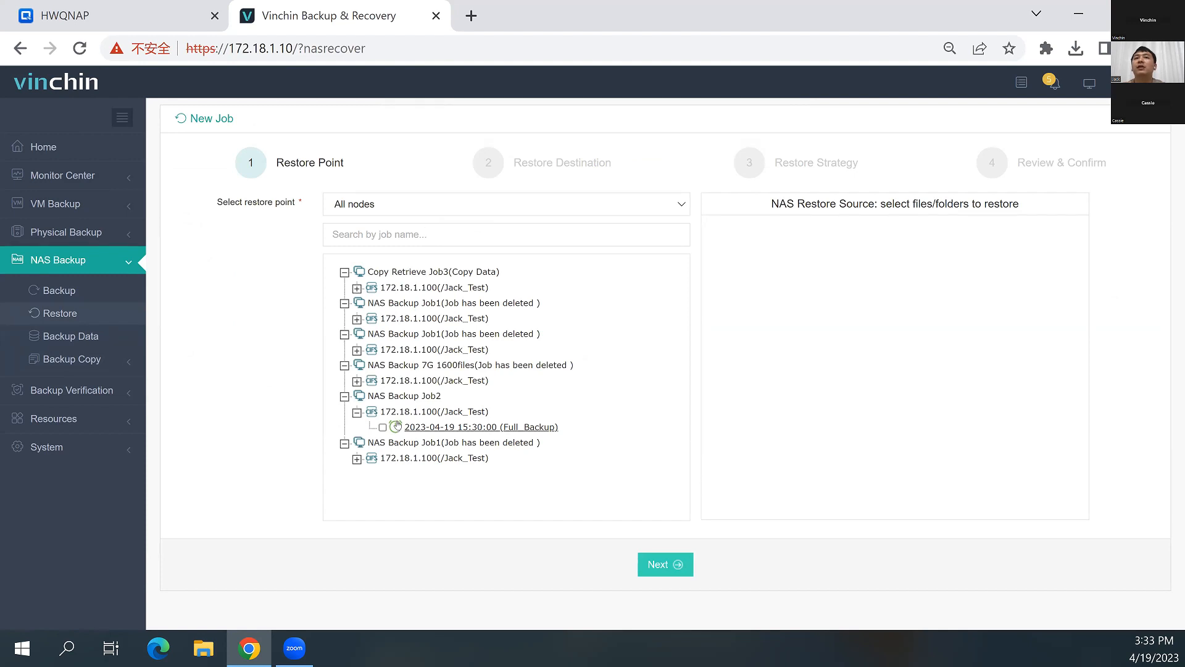
pyautogui.click(383, 427)
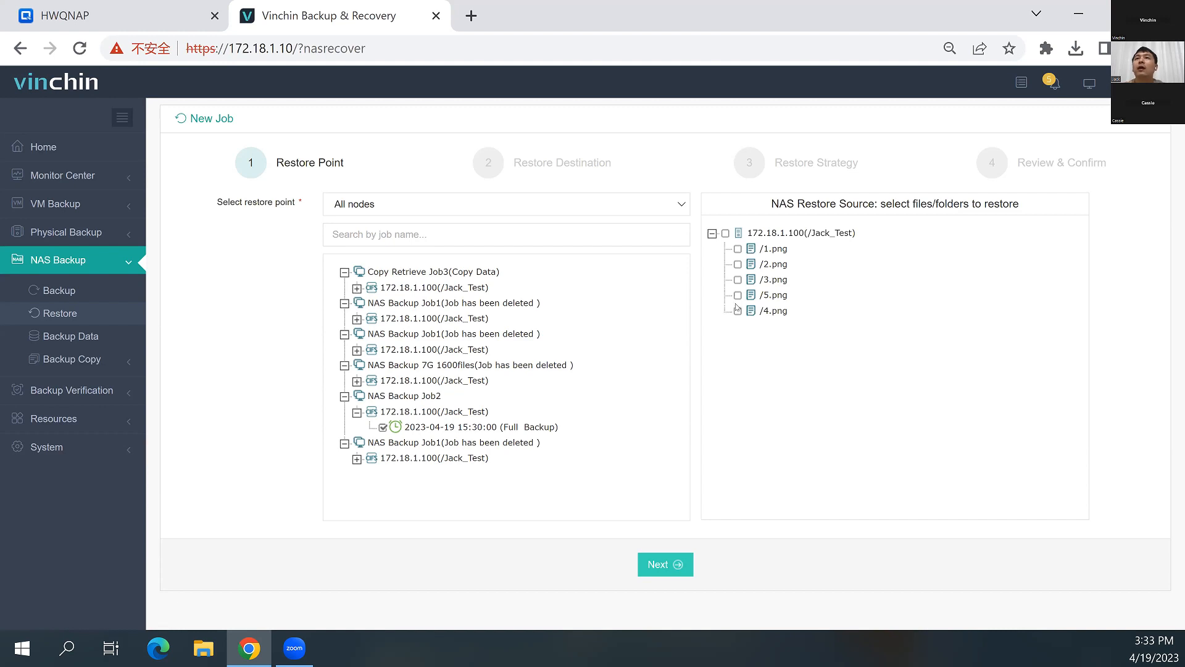
pyautogui.click(737, 311)
pyautogui.click(738, 295)
pyautogui.click(737, 280)
pyautogui.click(738, 265)
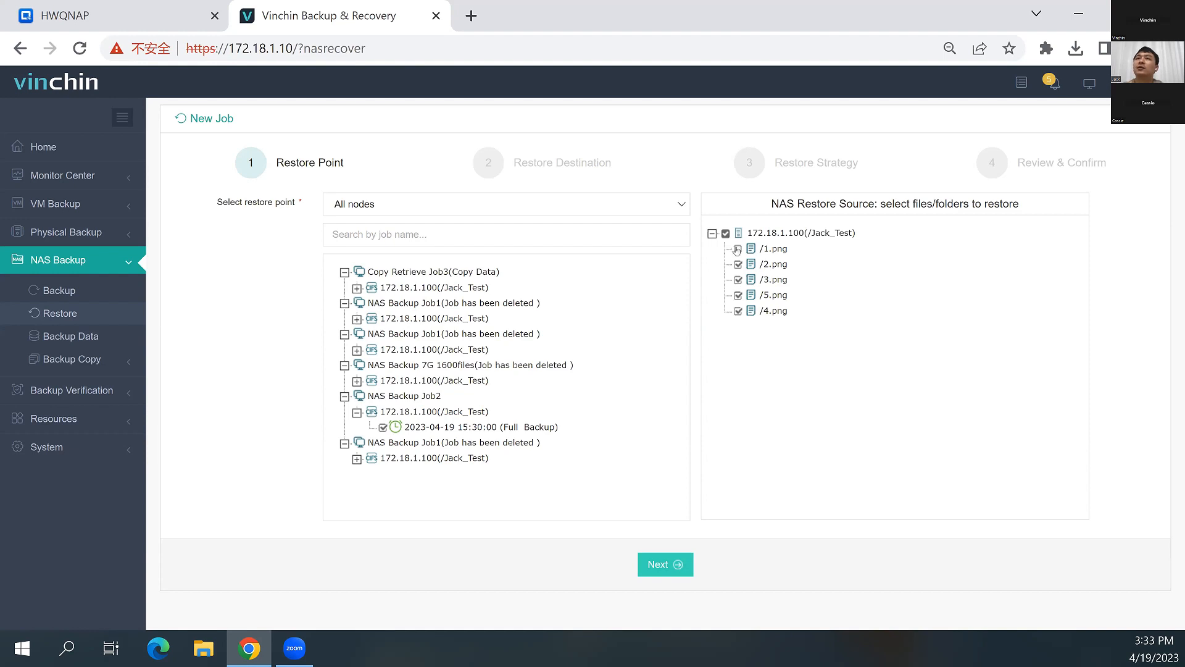
pyautogui.click(660, 565)
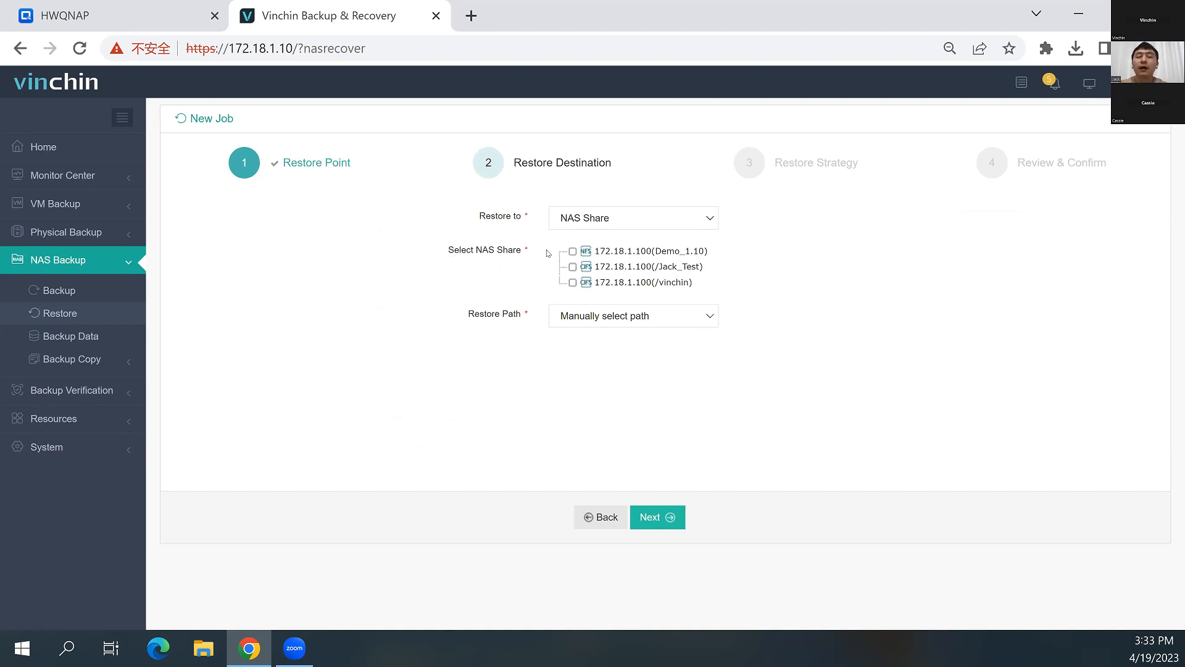
# Choose the 172.18.1.100(/Jack_Test) NAS share as restore destination, with the restore path selected manually
pyautogui.click(625, 219)
pyautogui.click(624, 220)
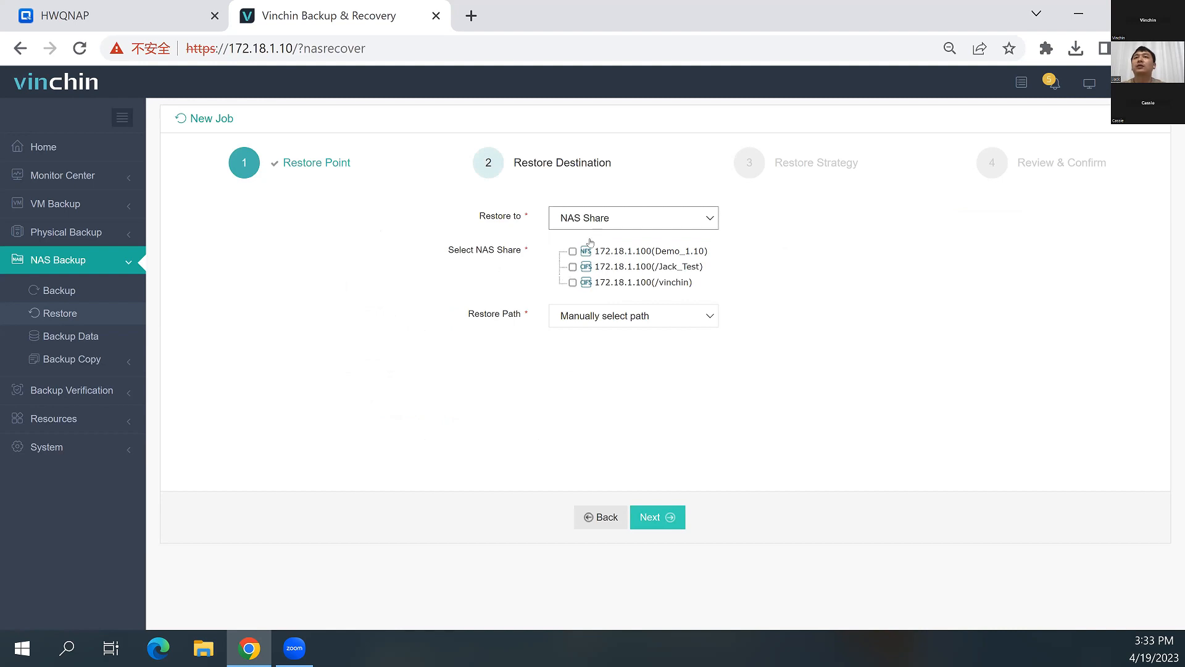
pyautogui.click(572, 267)
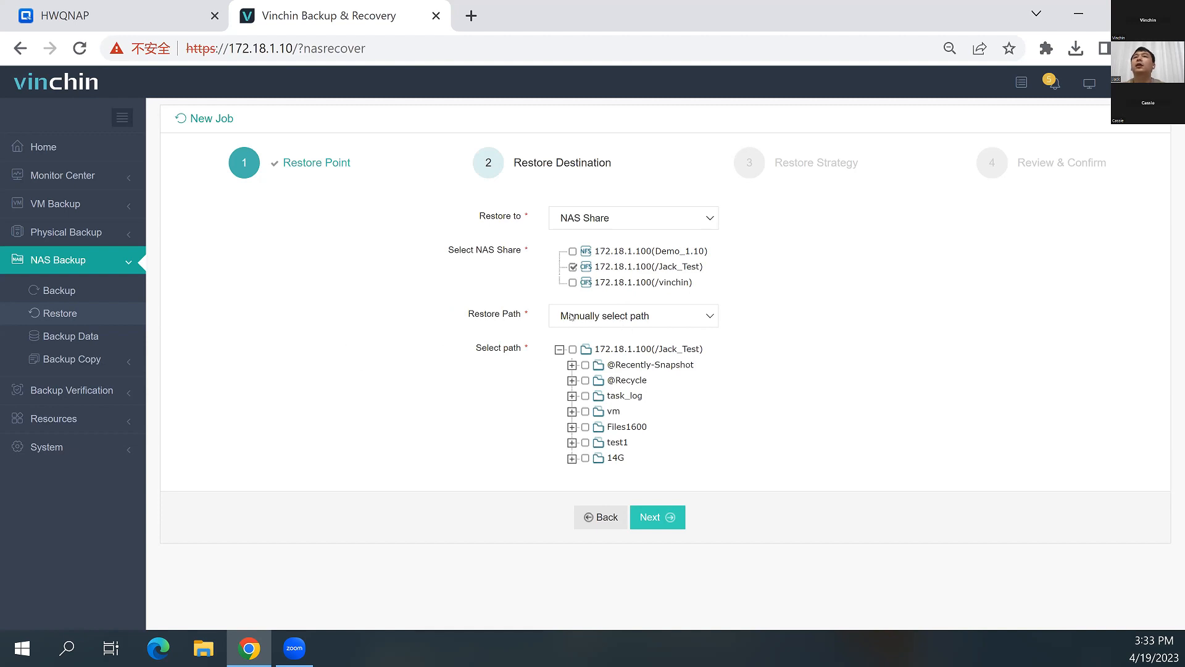
pyautogui.click(606, 318)
pyautogui.click(602, 330)
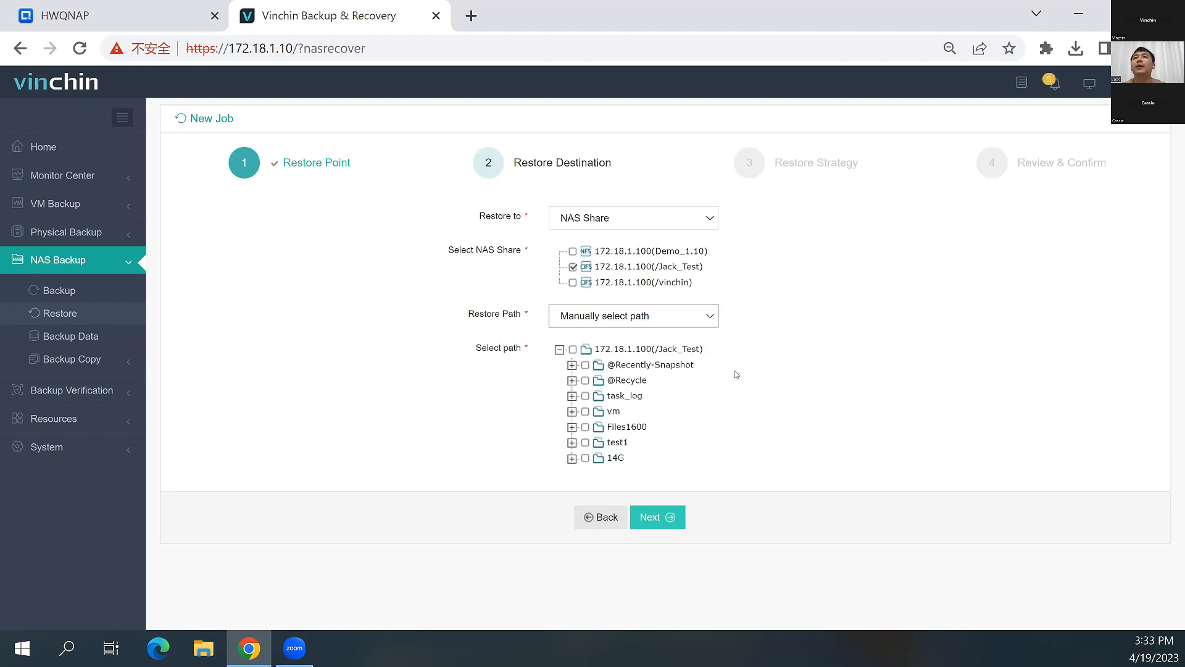
# Create a folder named 123456 under /Jack_Test as the restore path, and check the alternative restore path options
pyautogui.click(710, 350)
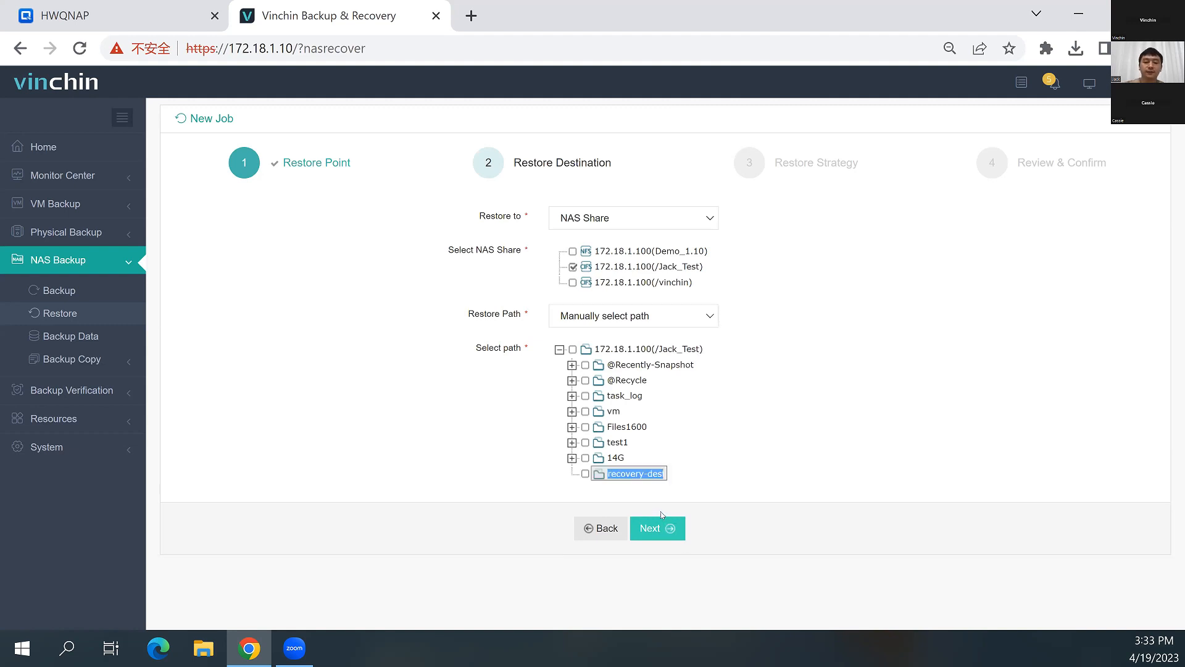
pyautogui.write('123456')
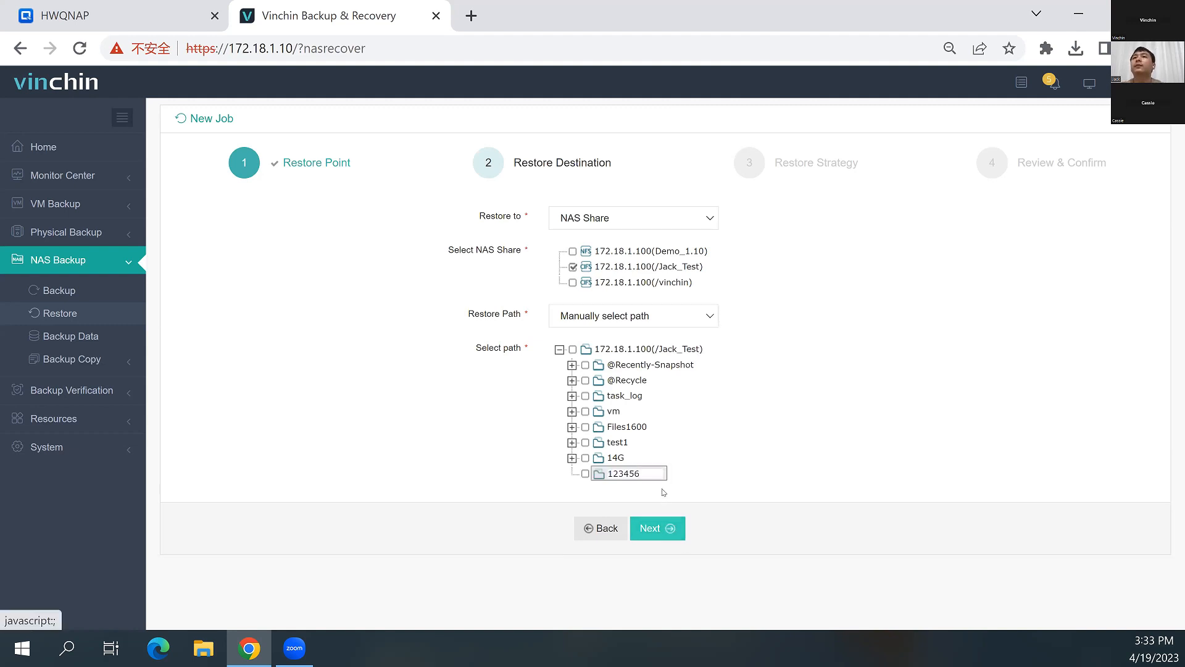
pyautogui.press('Return')
pyautogui.click(608, 318)
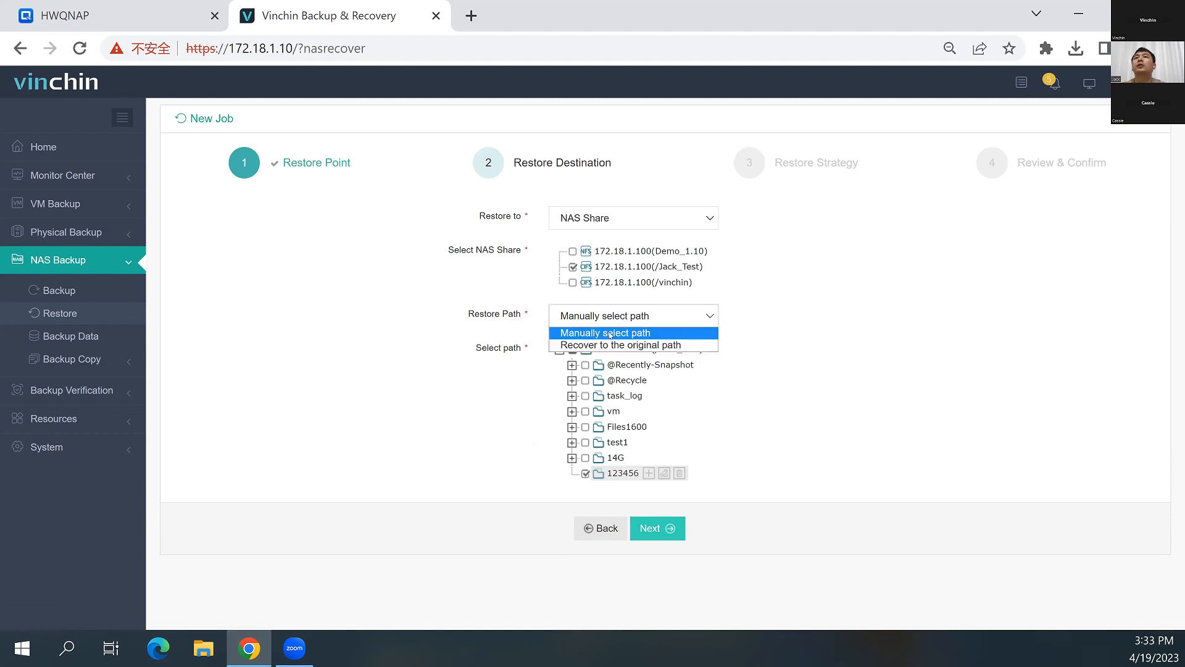
pyautogui.click(767, 471)
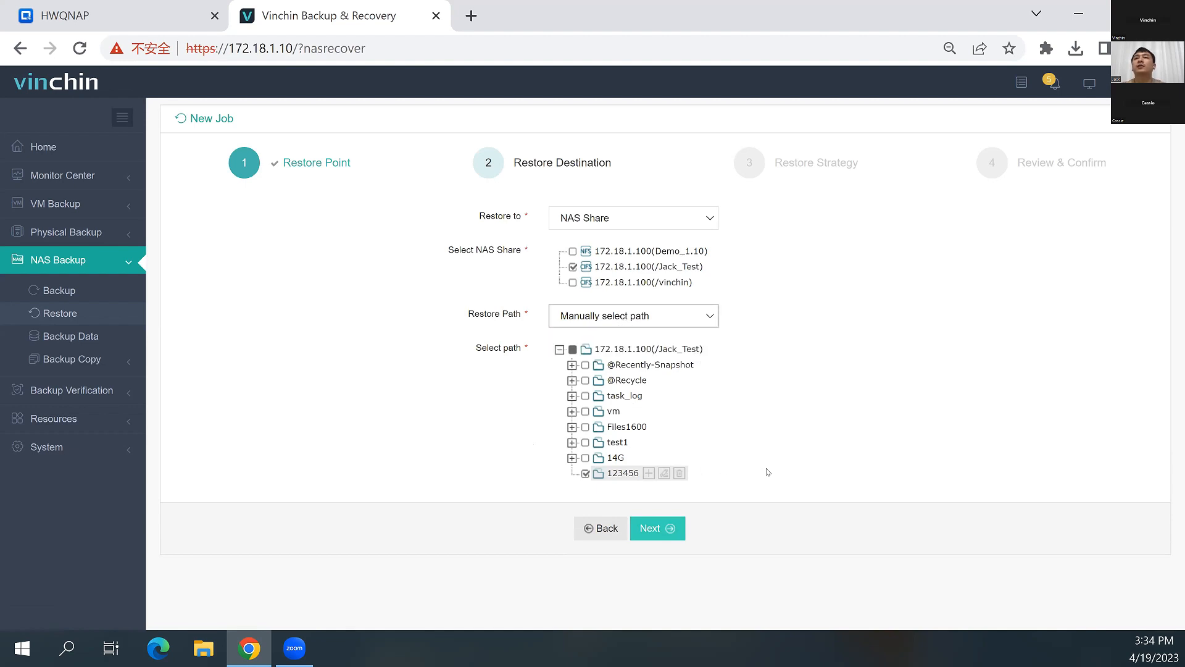
# Continue to the restore strategy and inspect the Speed Controller and Advanced Strategy settings
pyautogui.click(658, 529)
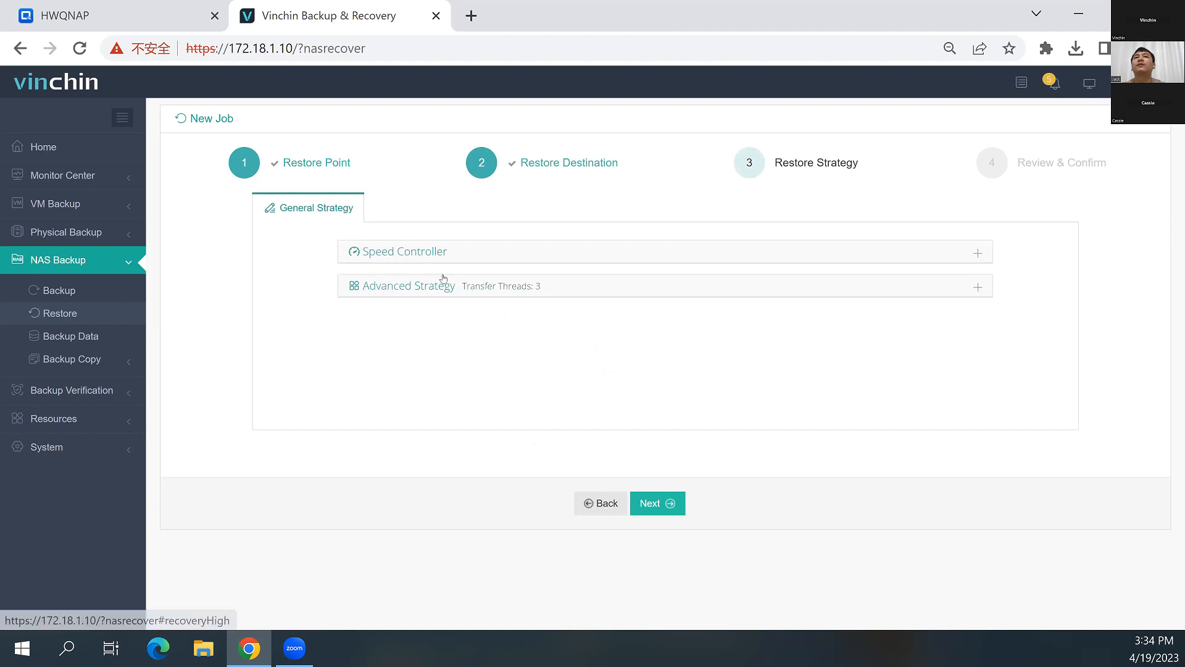
pyautogui.click(488, 247)
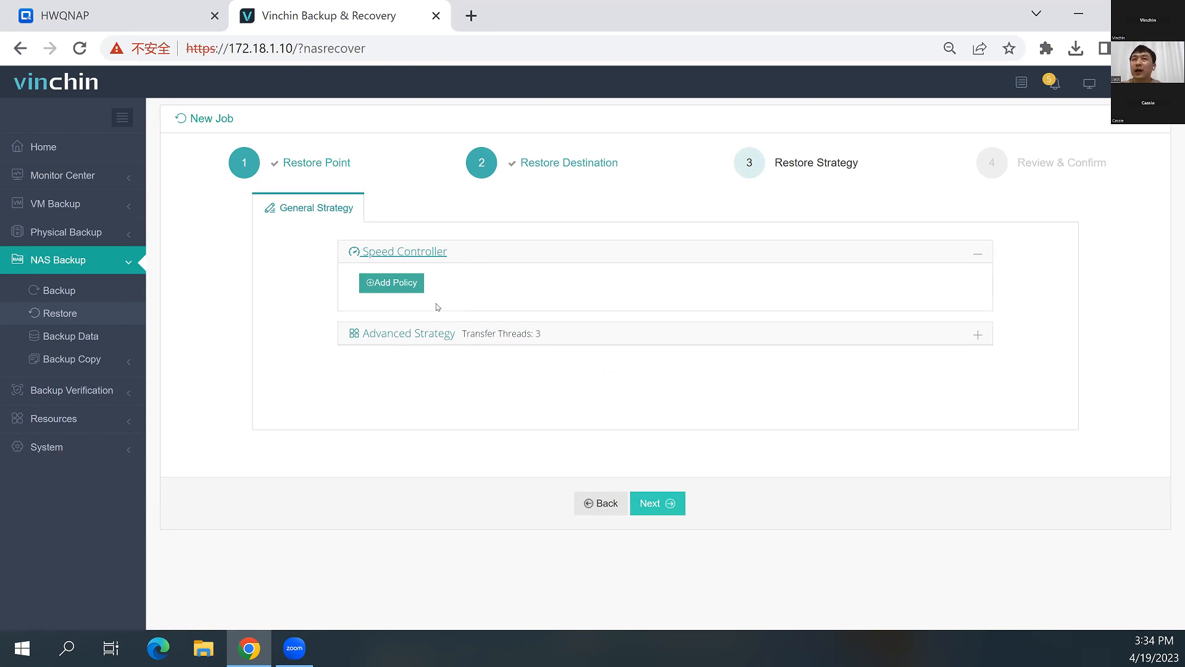
pyautogui.click(496, 331)
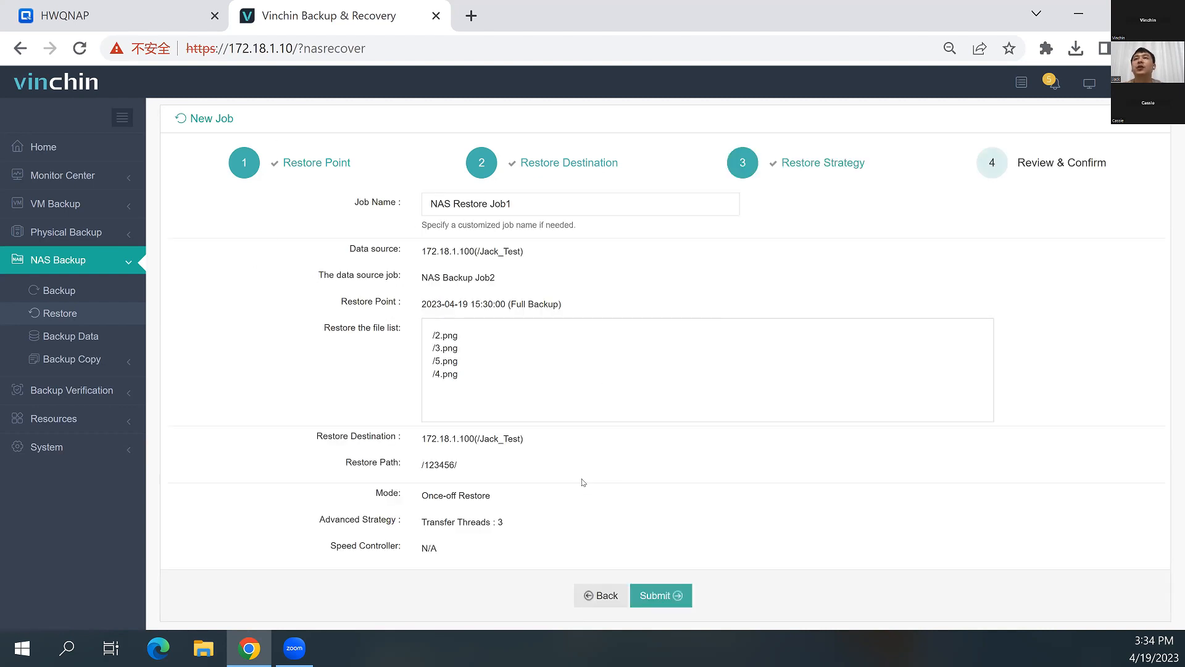
# Submit NAS Restore Job1 and inspect its job details, including the NAS shares and run log
pyautogui.click(670, 597)
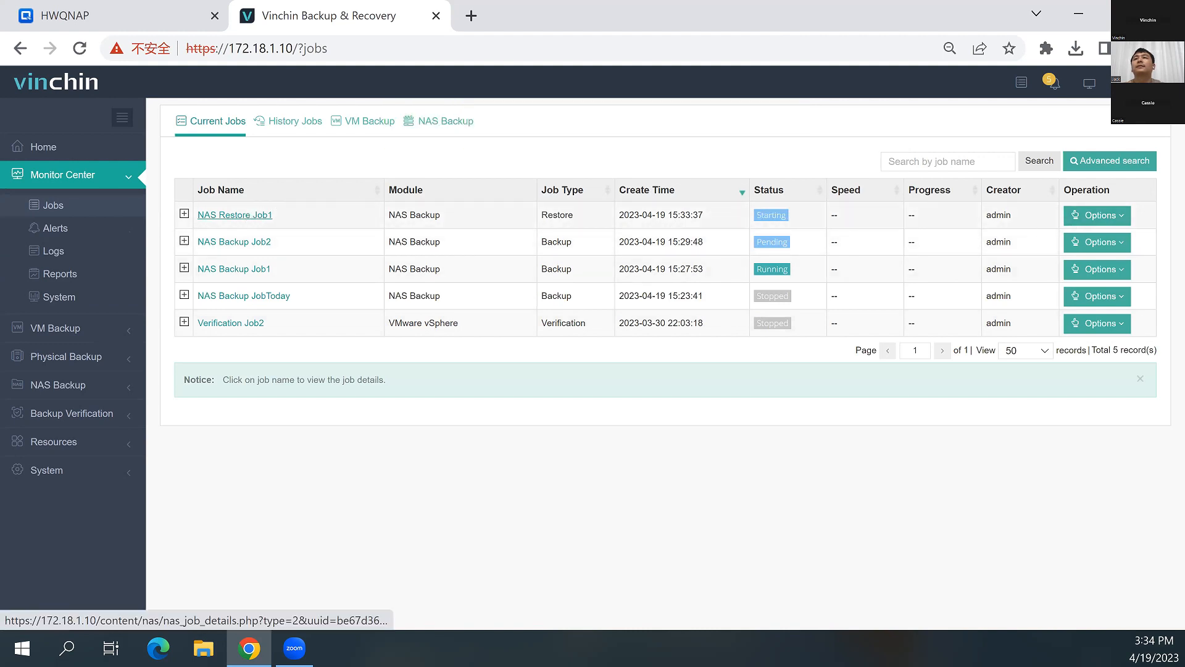
pyautogui.click(234, 215)
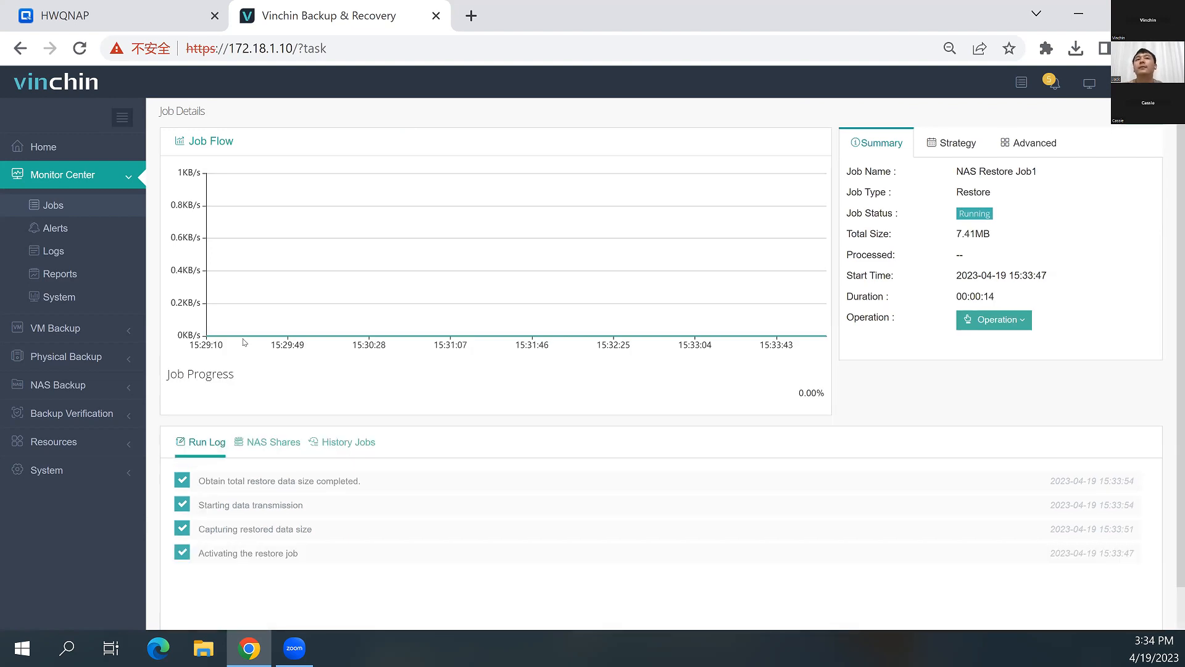
pyautogui.click(270, 441)
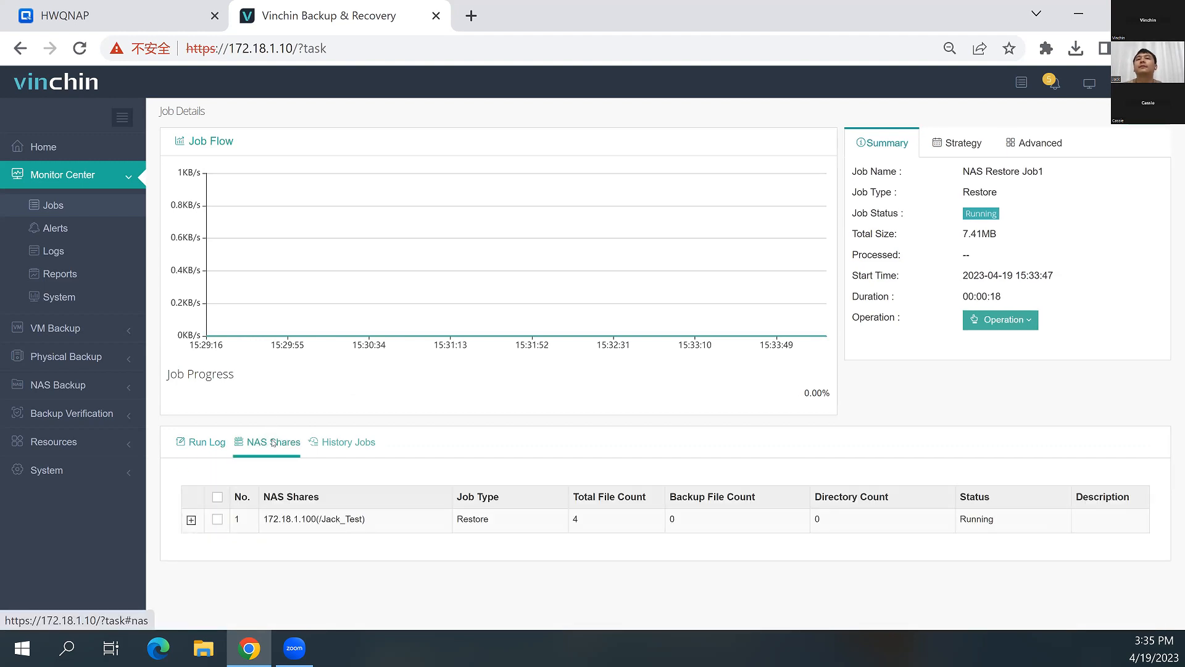
pyautogui.click(227, 443)
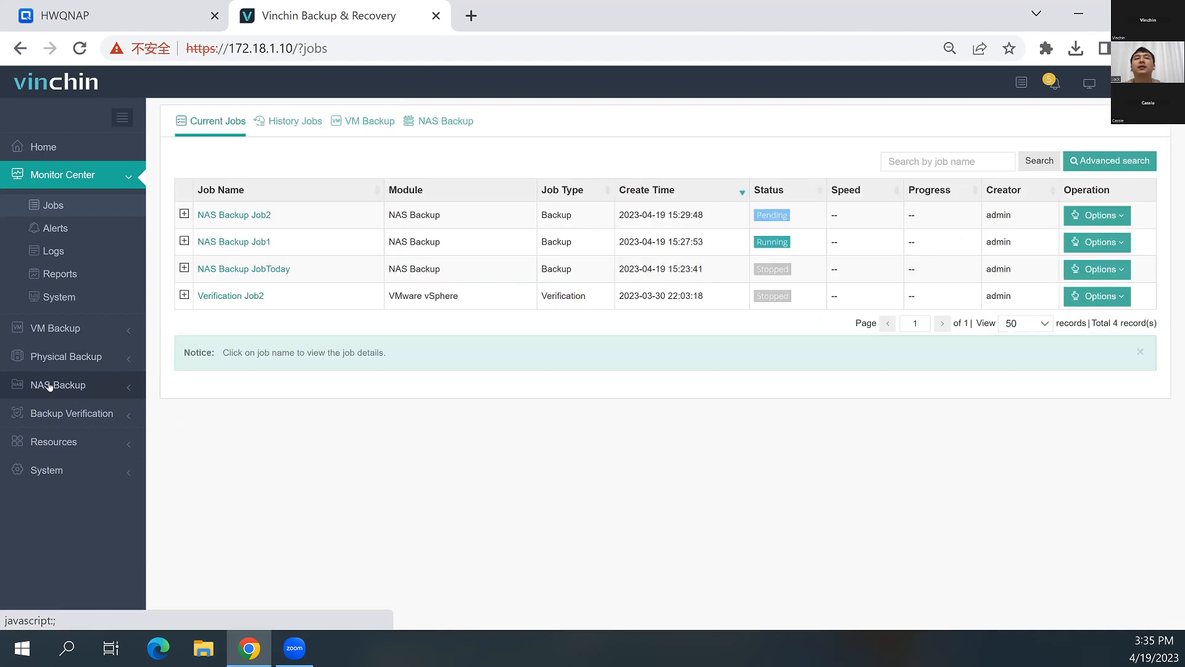
# Start a new NAS backup copy job with 172.18.1.100(/Jack_Test) from NAS Backup Job2 as the copy source
pyautogui.click(52, 386)
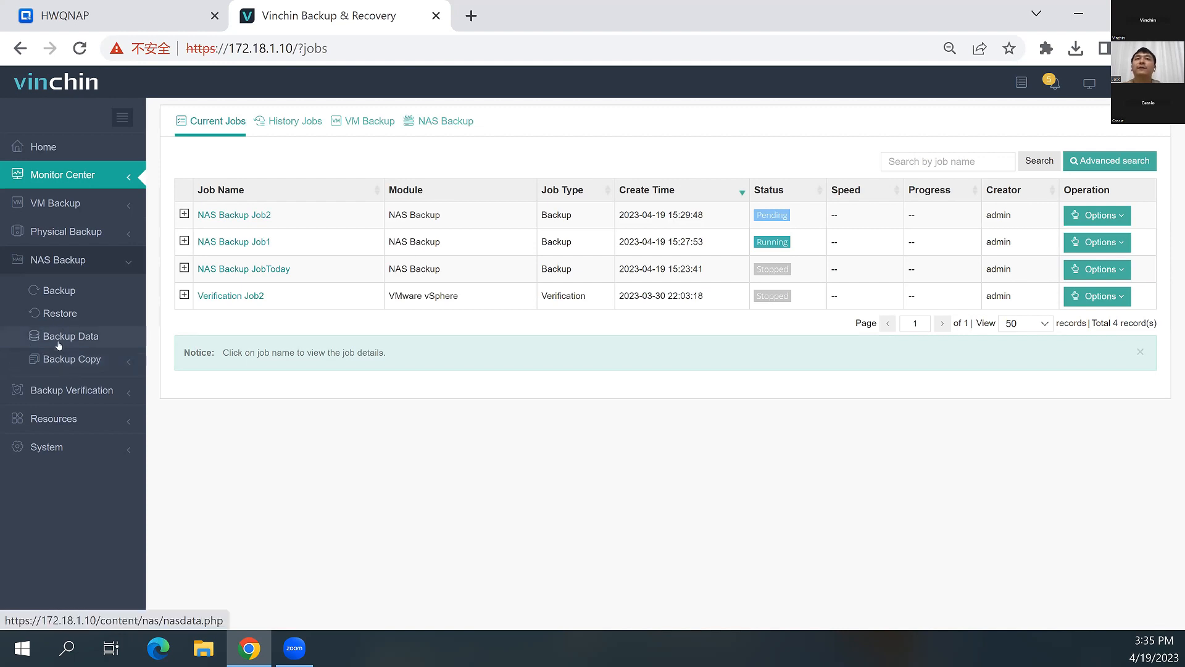
pyautogui.click(77, 360)
pyautogui.click(69, 385)
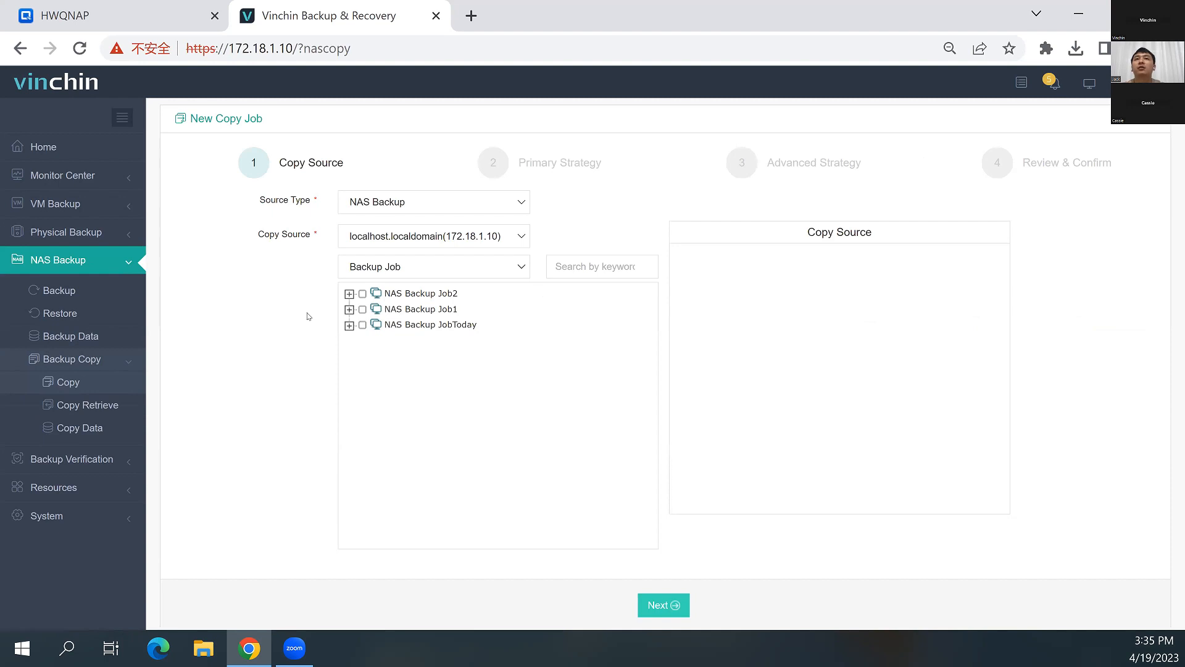
pyautogui.click(396, 265)
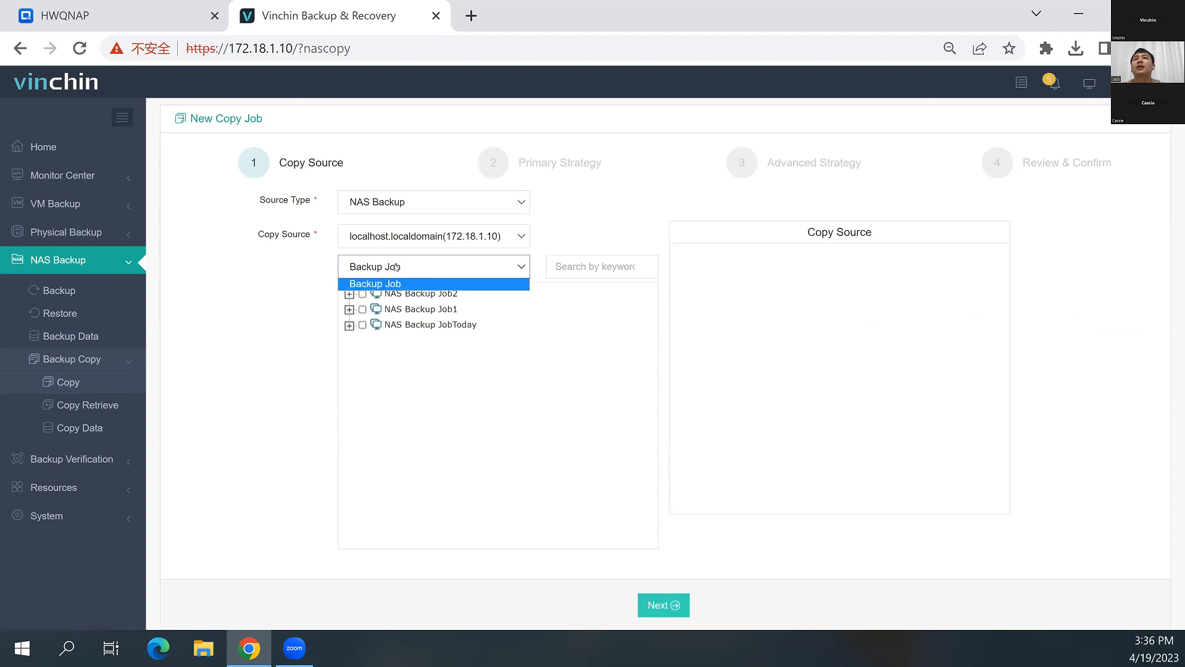
pyautogui.click(390, 284)
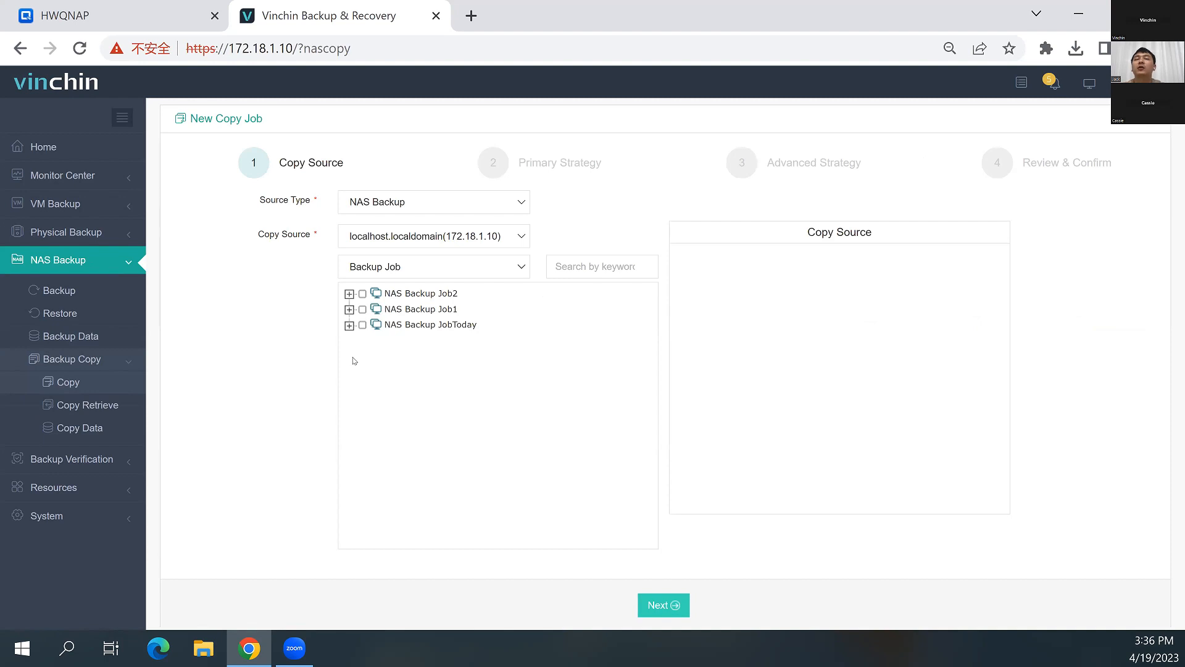
pyautogui.click(349, 310)
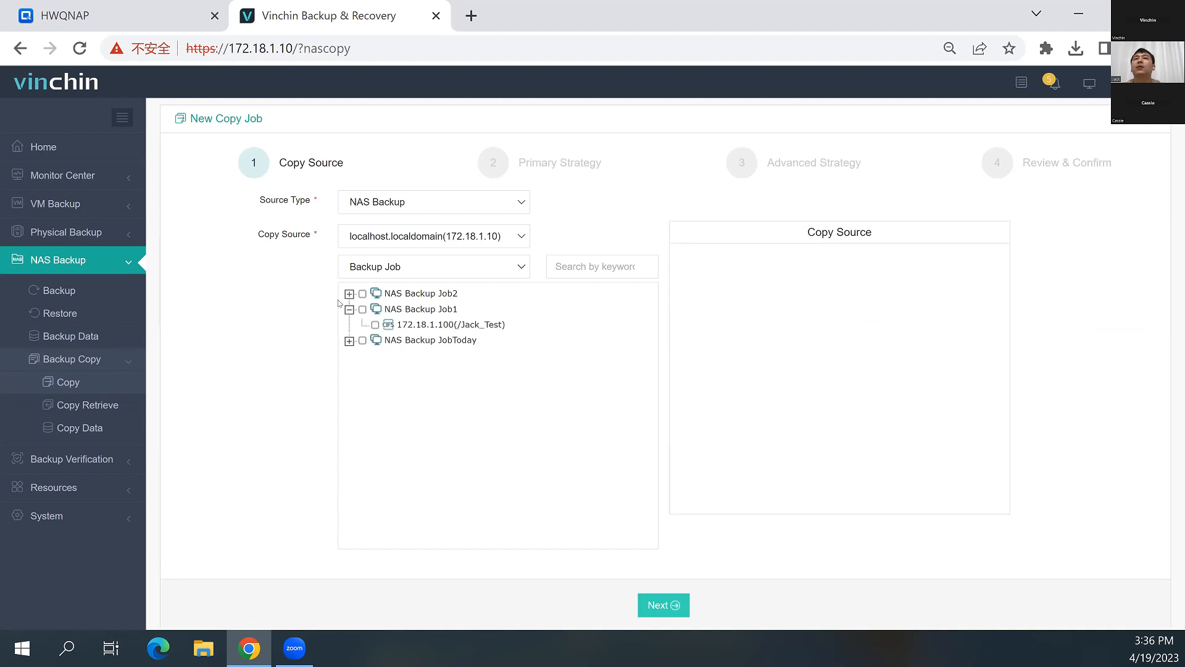
pyautogui.click(349, 294)
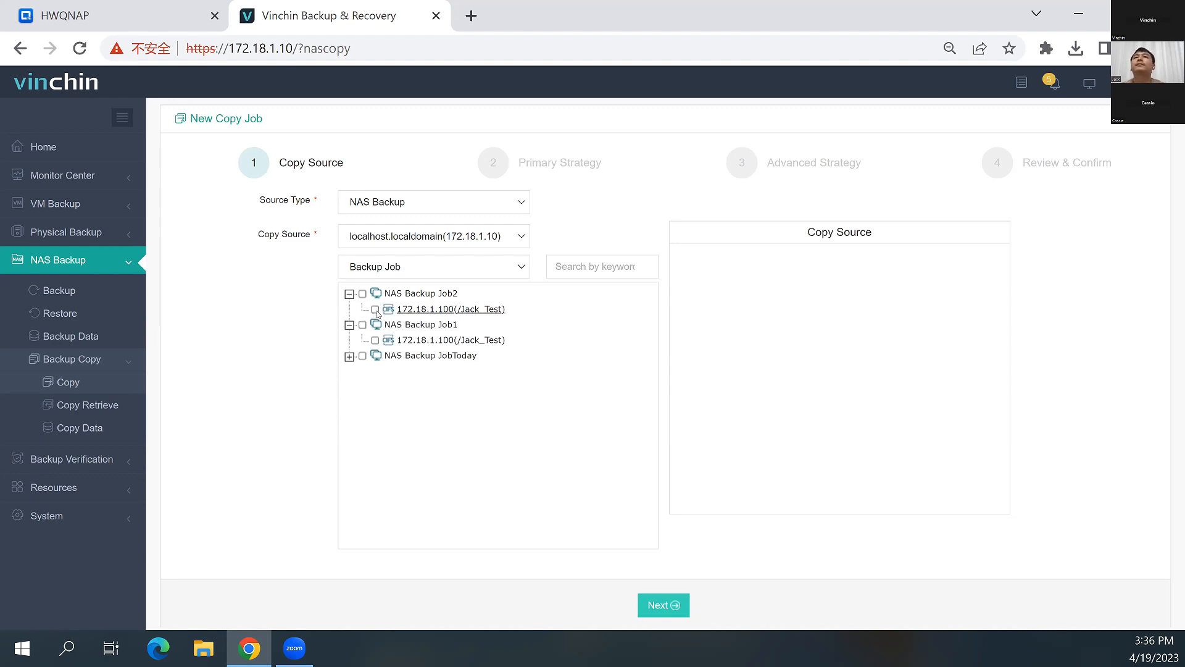
pyautogui.click(374, 310)
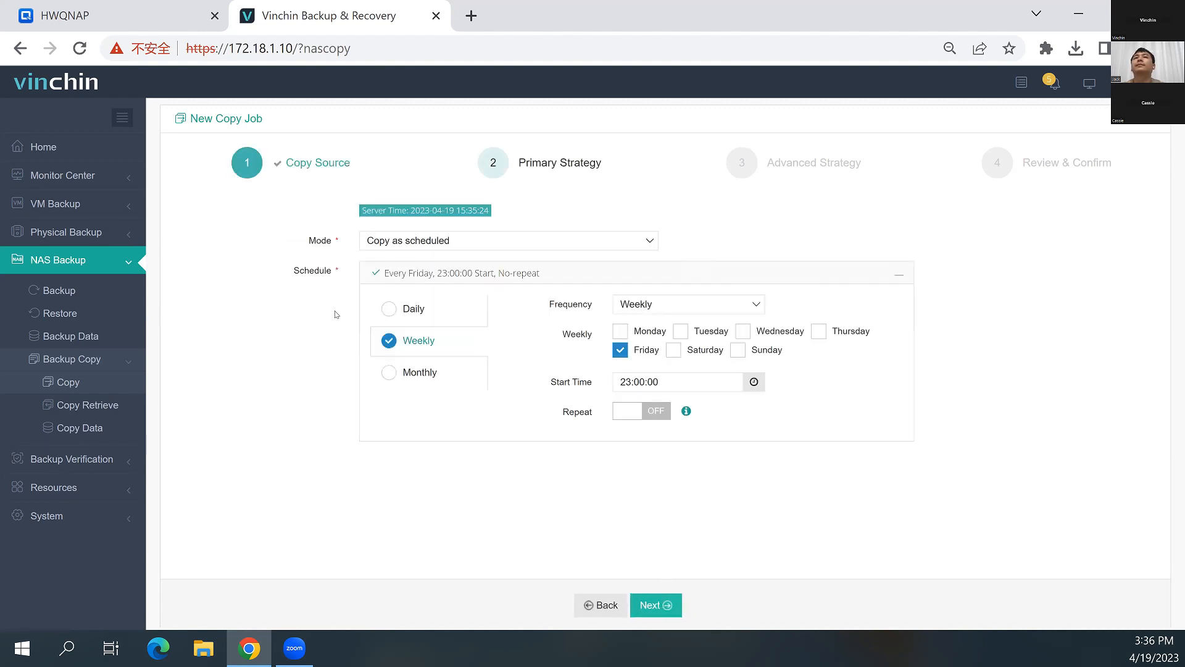
pyautogui.click(621, 606)
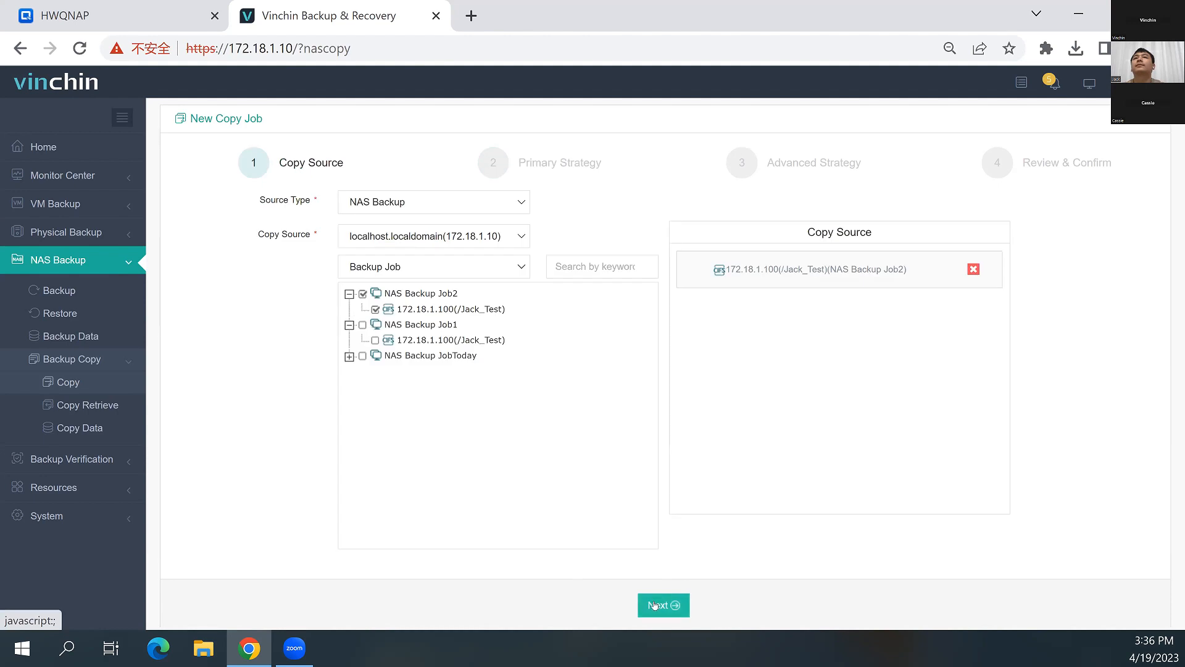
pyautogui.click(656, 605)
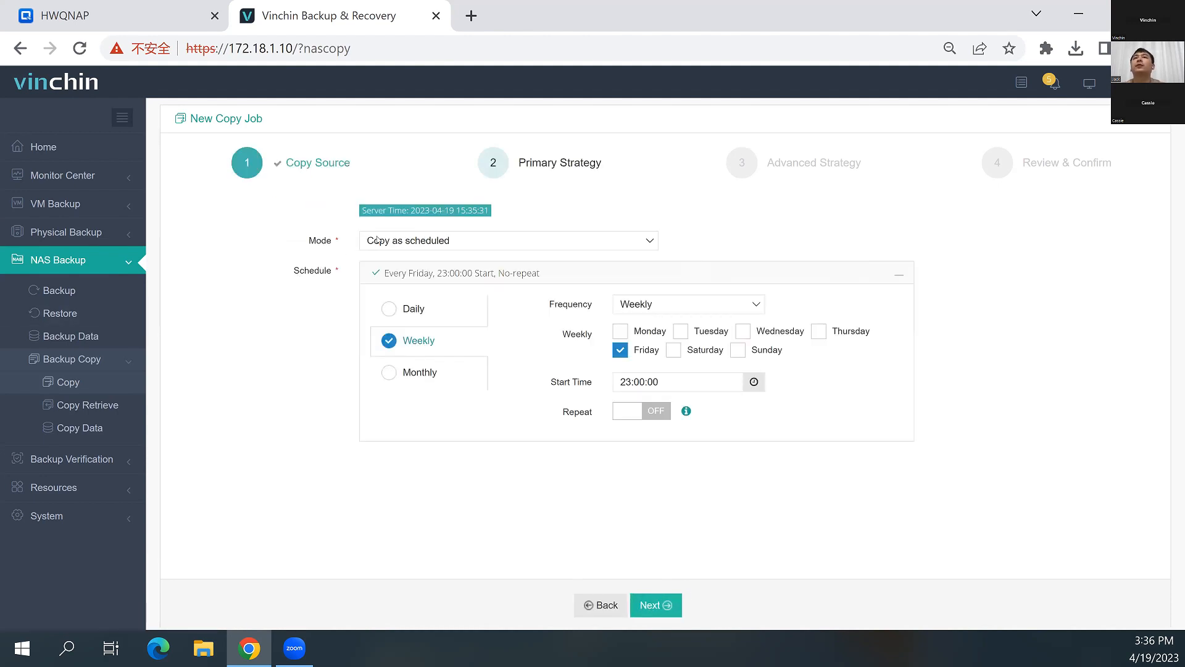
# Review the once-off, daily and monthly copy options, and schedule the copy weekly on Friday at 23:00:00
pyautogui.click(378, 240)
pyautogui.click(419, 268)
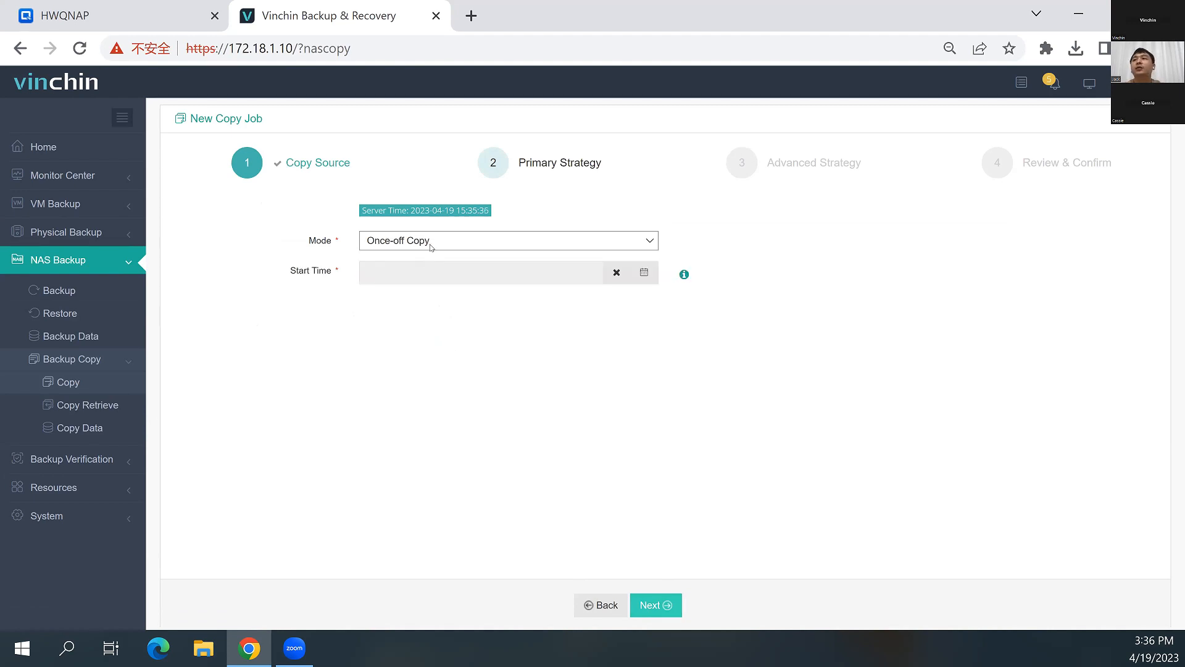
pyautogui.click(432, 245)
pyautogui.click(419, 256)
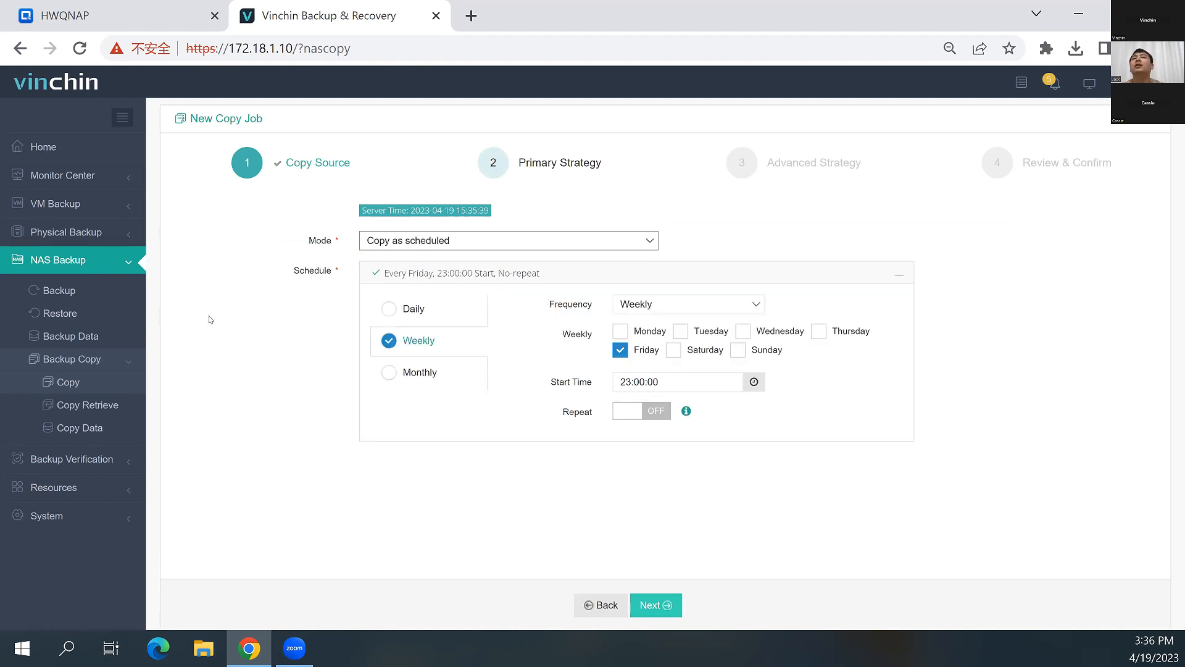
pyautogui.click(380, 307)
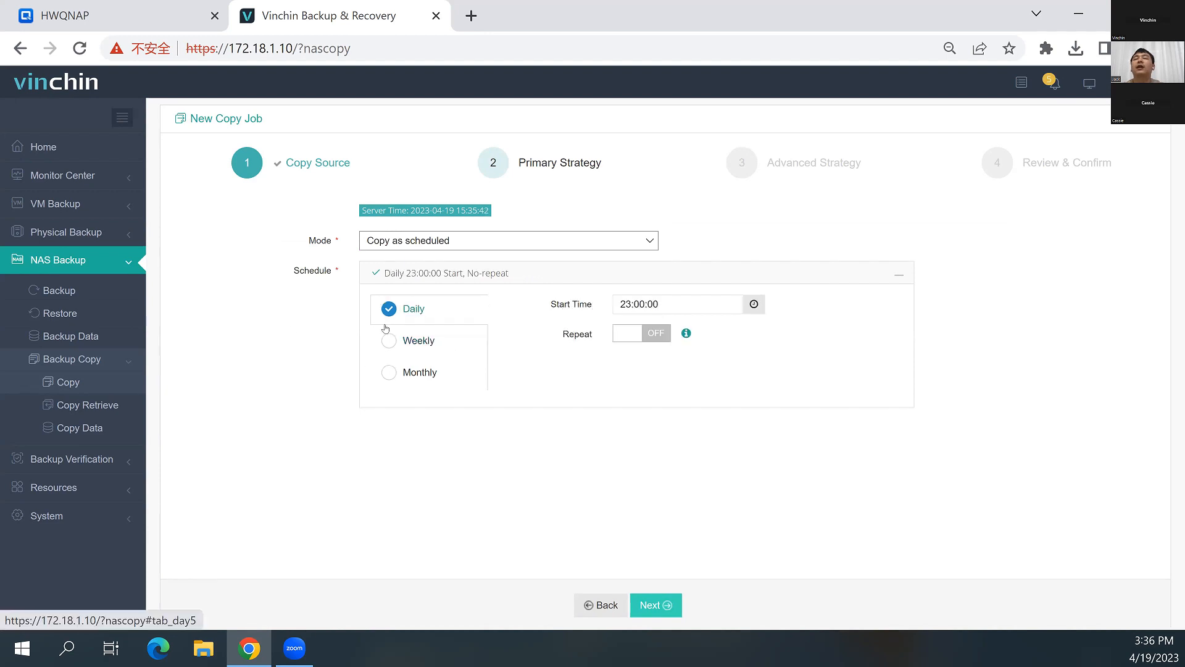
pyautogui.click(388, 340)
pyautogui.click(389, 371)
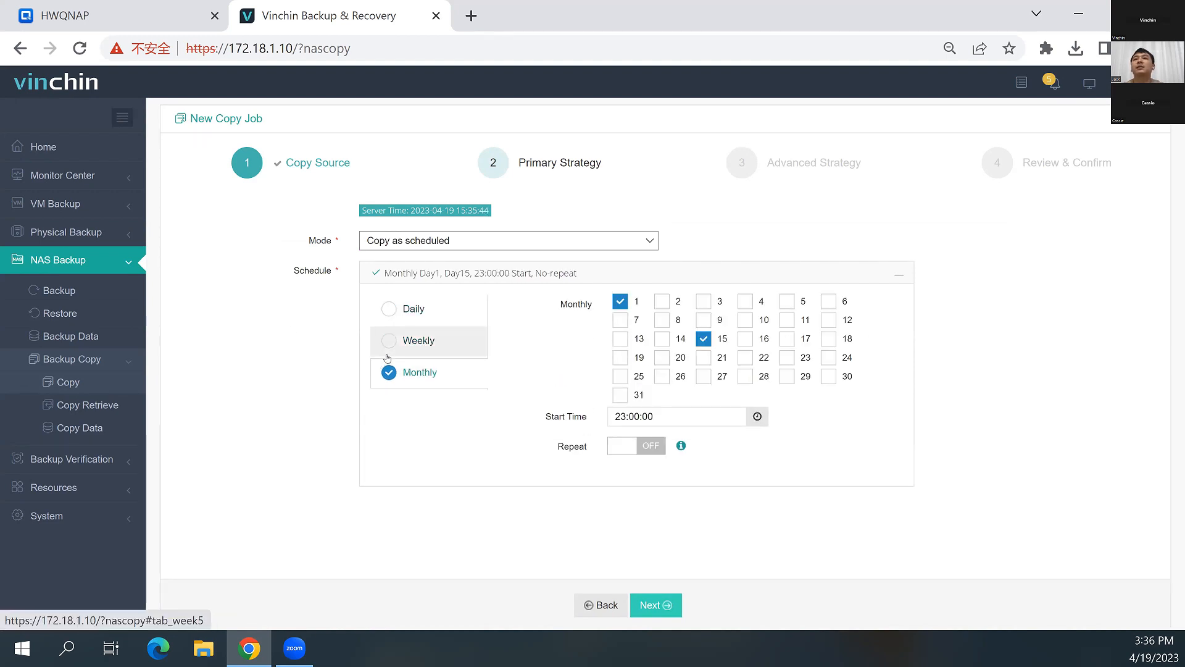
pyautogui.click(387, 357)
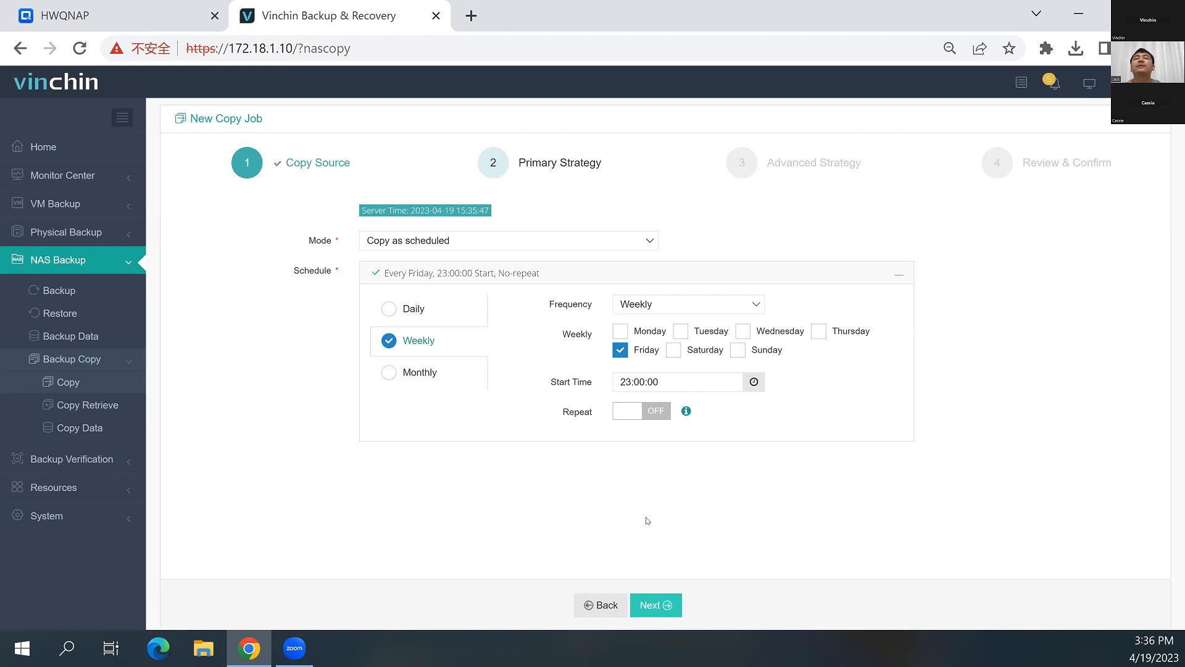
pyautogui.click(646, 606)
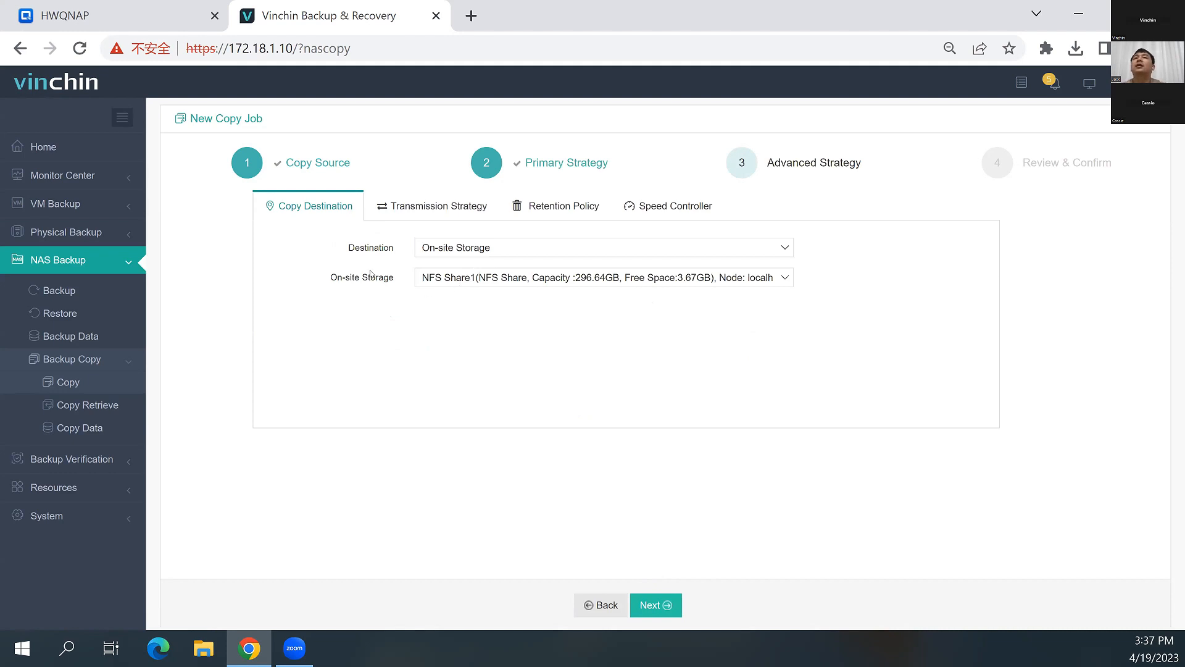
# Set the copy destination to Off-site Storage on the backup server Off-site Storage2(172.18.30.2)
pyautogui.click(453, 247)
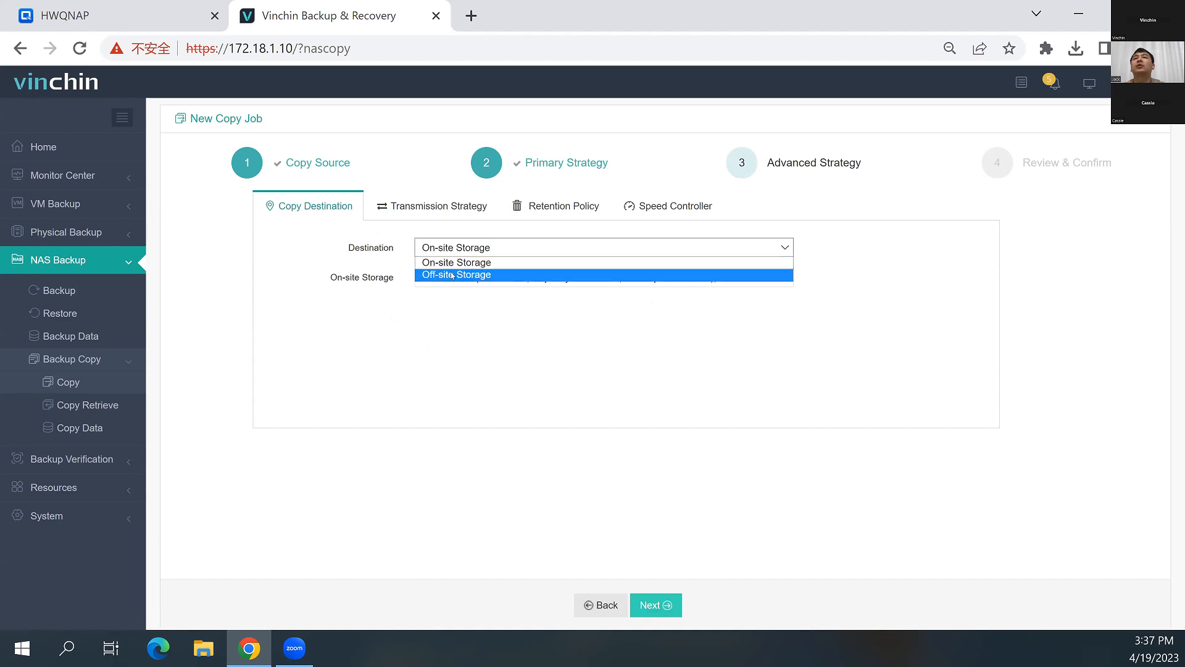
pyautogui.click(455, 274)
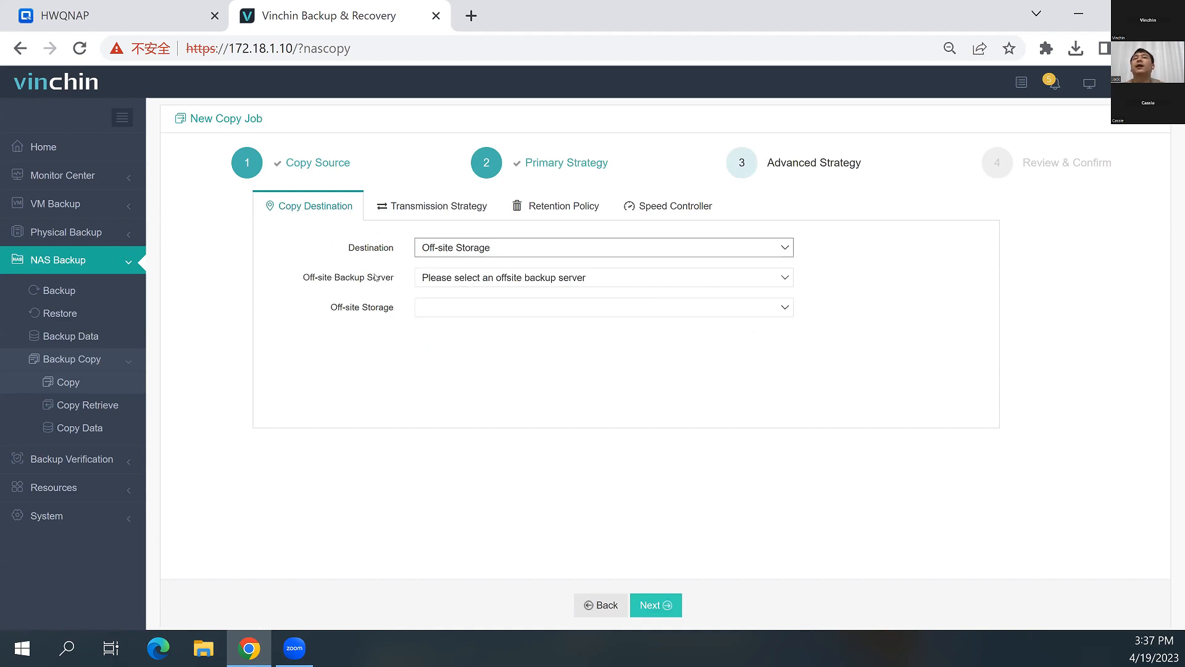
pyautogui.click(454, 281)
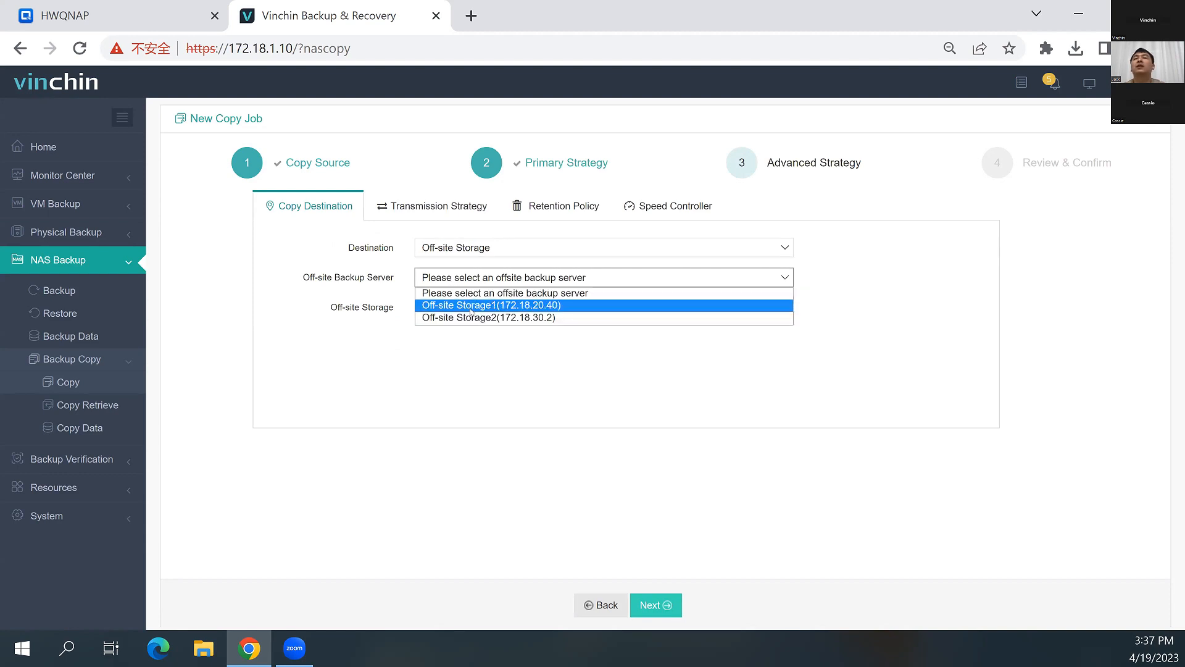
pyautogui.click(467, 318)
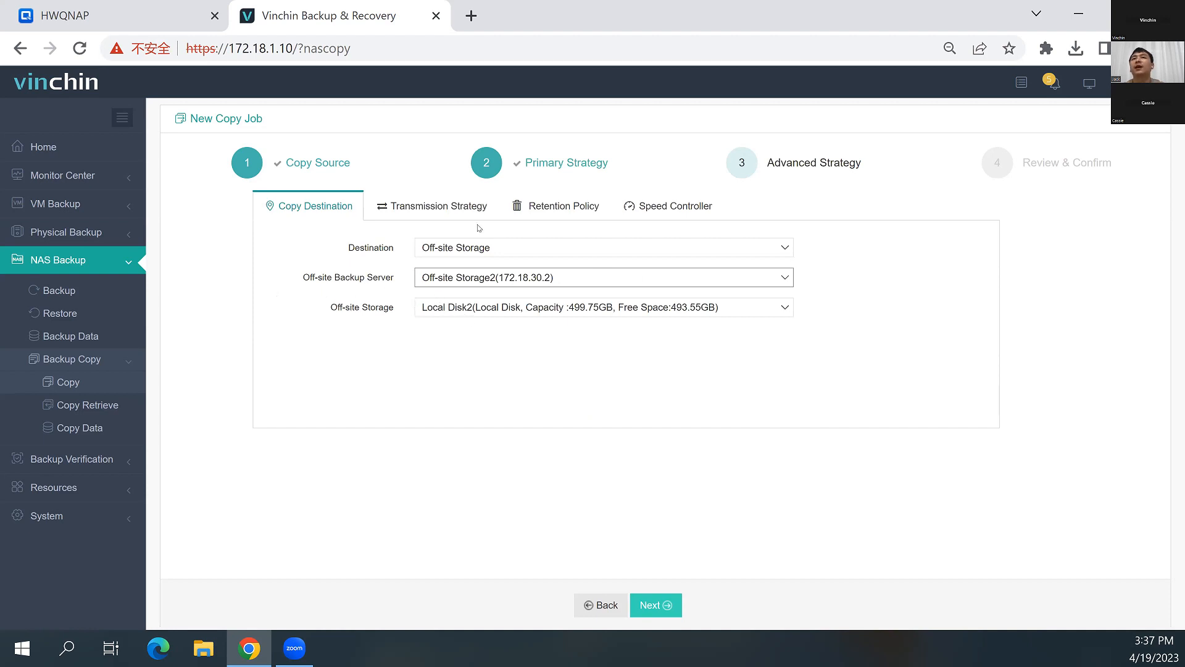
# Set the copy retention to 8 restore points, and check the transmission strategy and speed controller settings
pyautogui.click(437, 212)
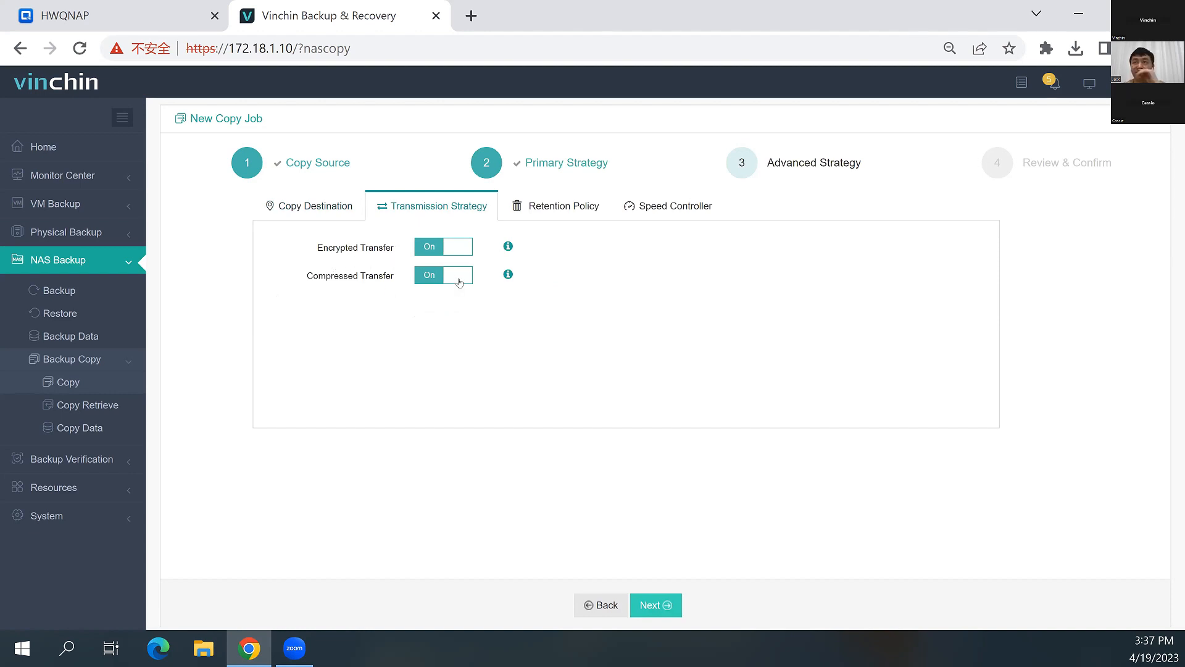
pyautogui.click(556, 205)
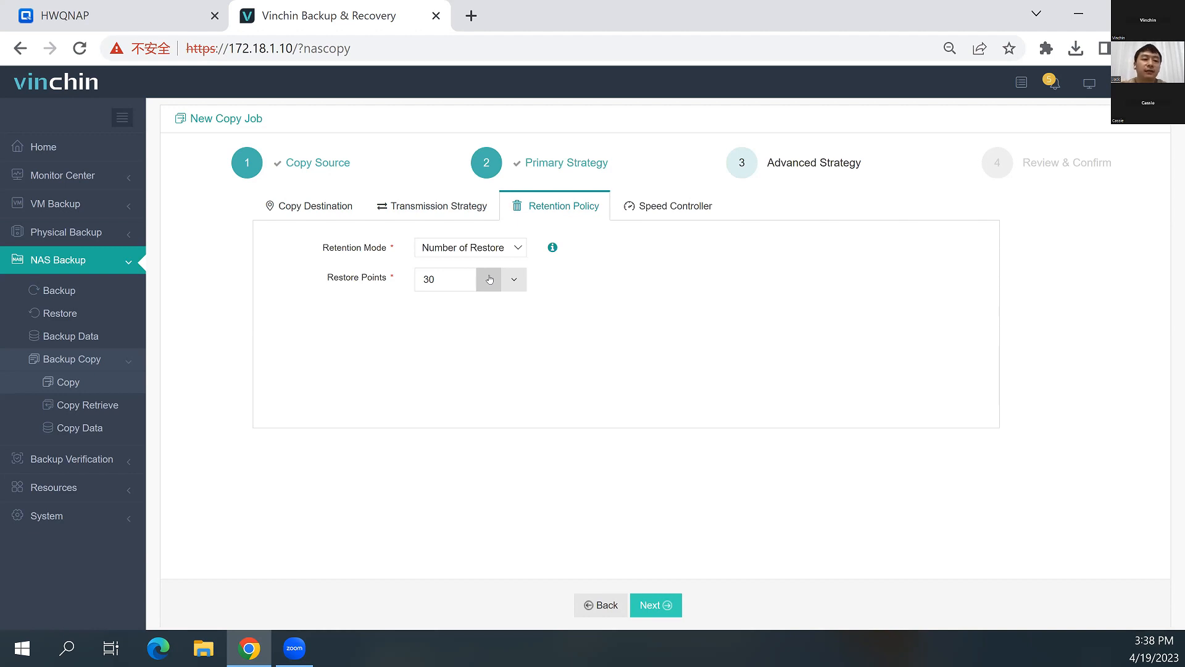
pyautogui.click(457, 253)
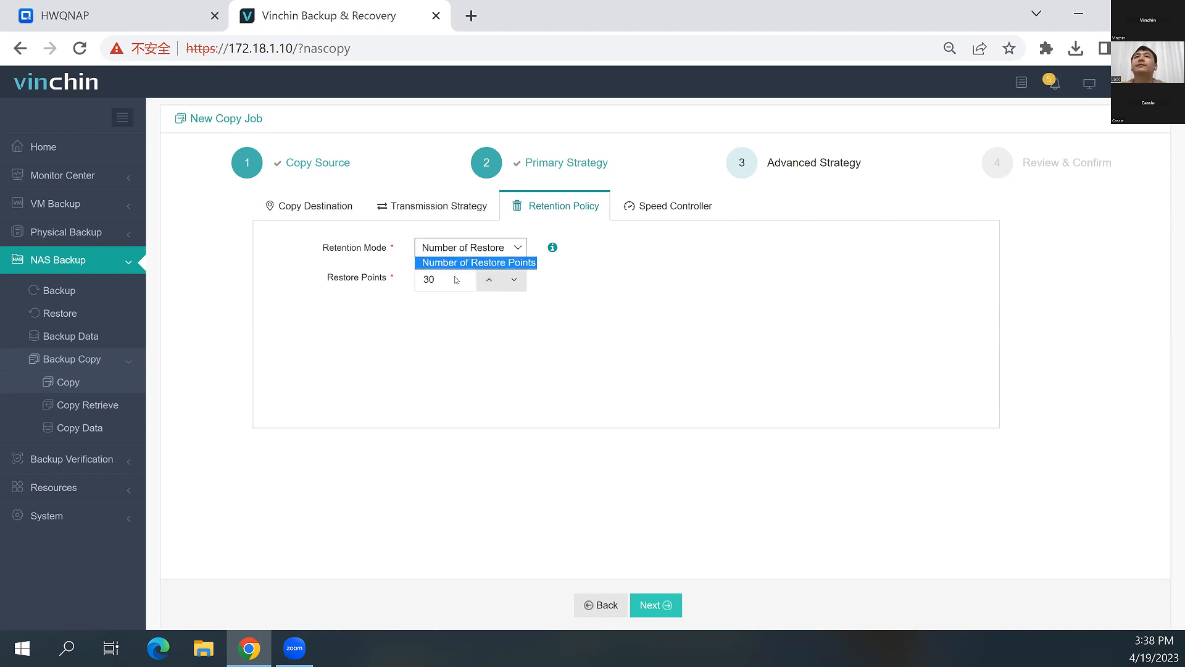
pyautogui.click(435, 282)
pyautogui.moveTo(436, 283); pyautogui.dragTo(418, 281)
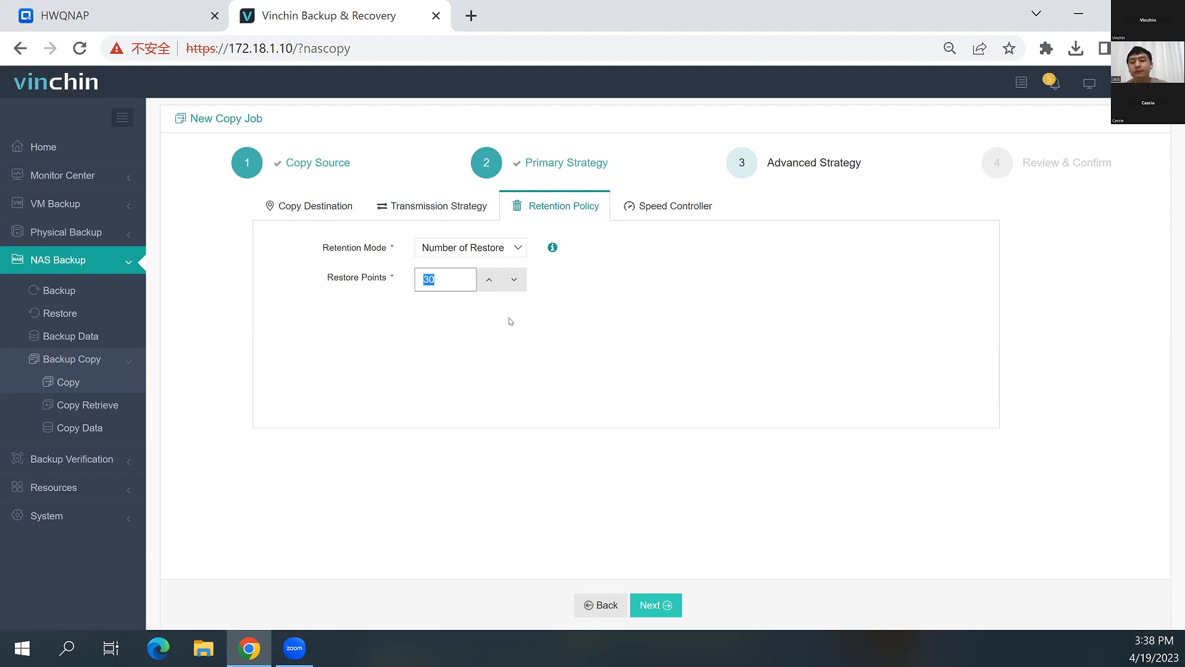
pyautogui.write('8')
pyautogui.click(653, 212)
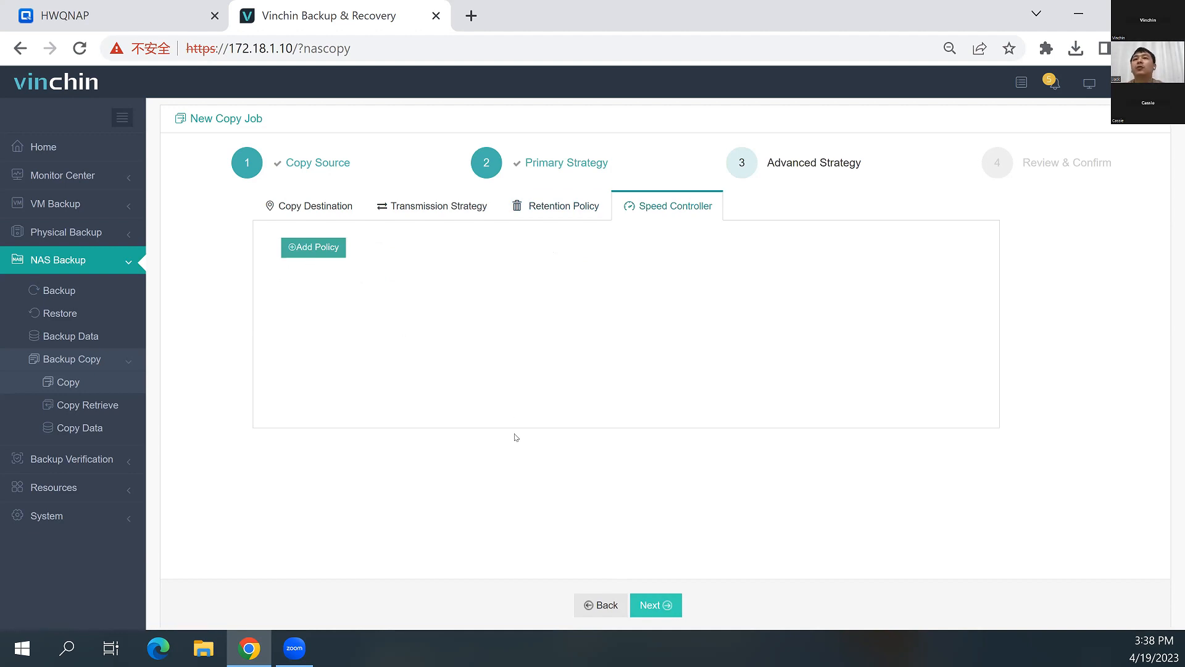
# Submit the copy job under the name Copy Jobtoday and start it immediately
pyautogui.click(652, 604)
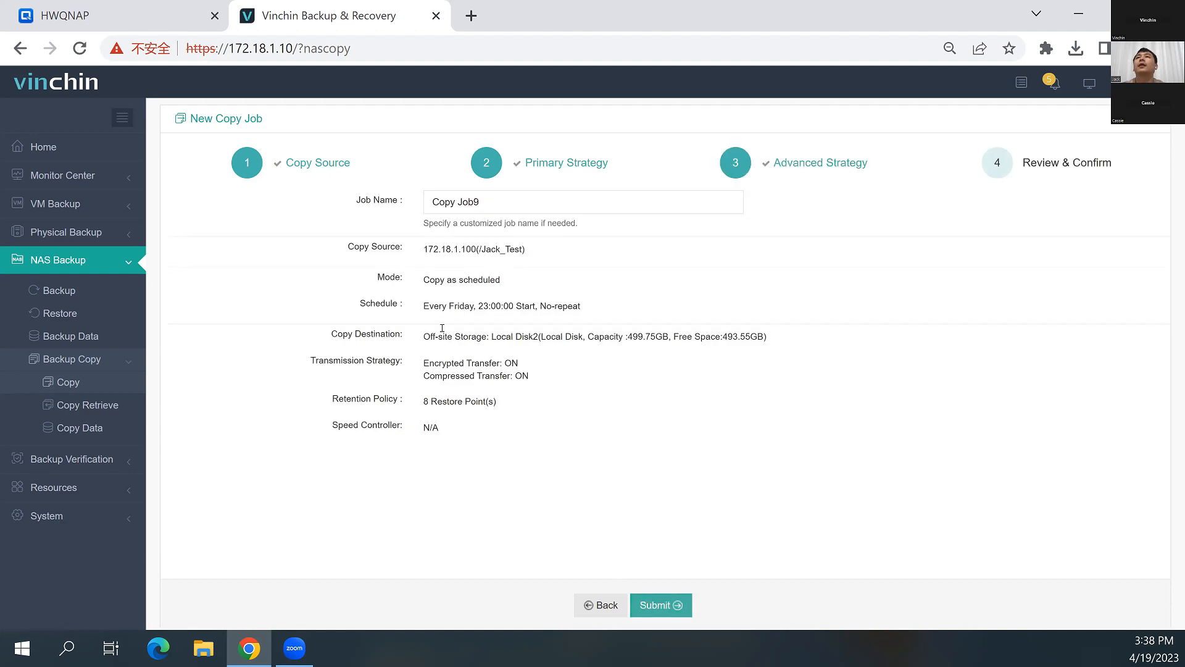
pyautogui.click(479, 202)
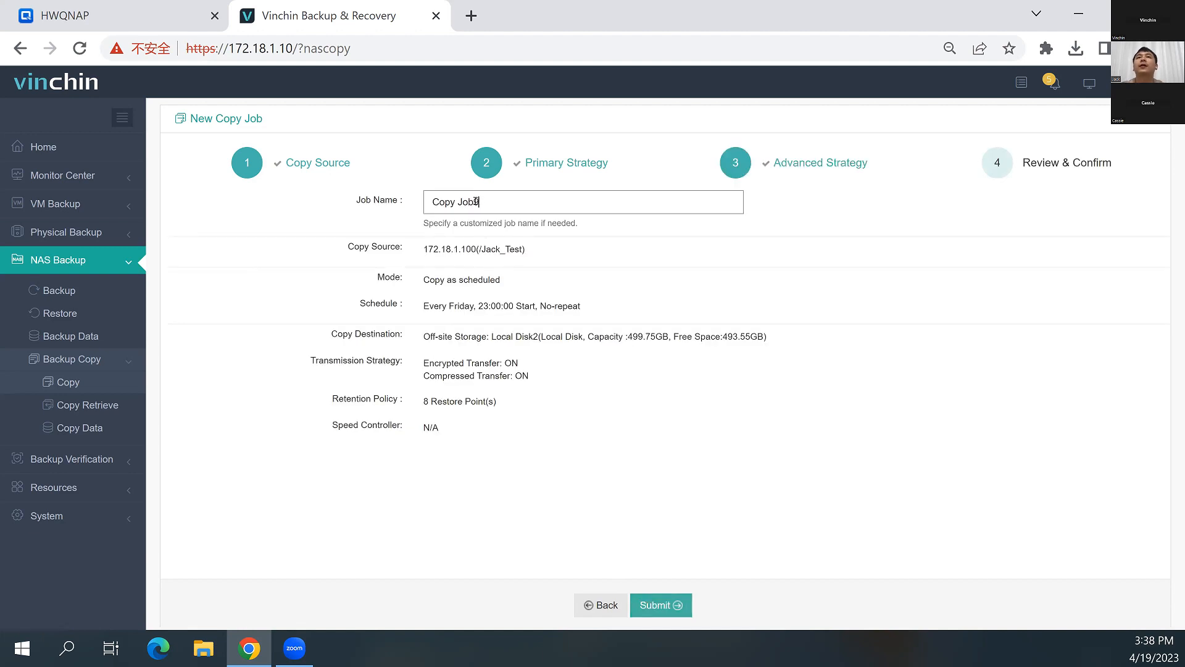
pyautogui.moveTo(477, 201); pyautogui.dragTo(474, 201)
pyautogui.write('today')
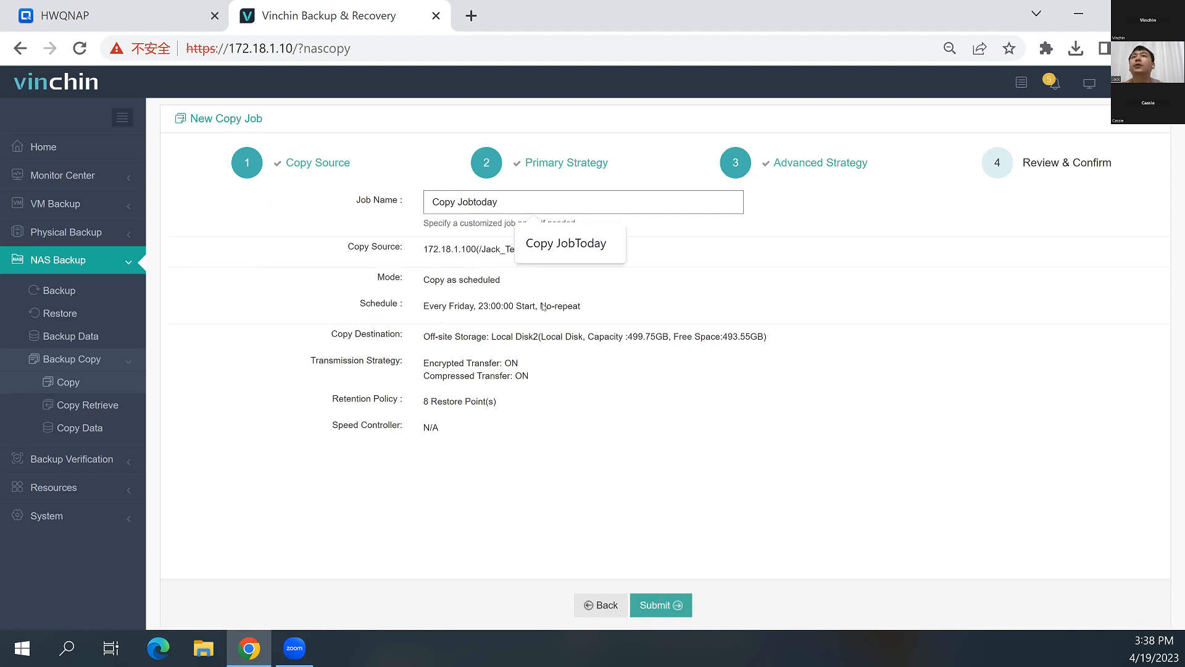
pyautogui.click(659, 604)
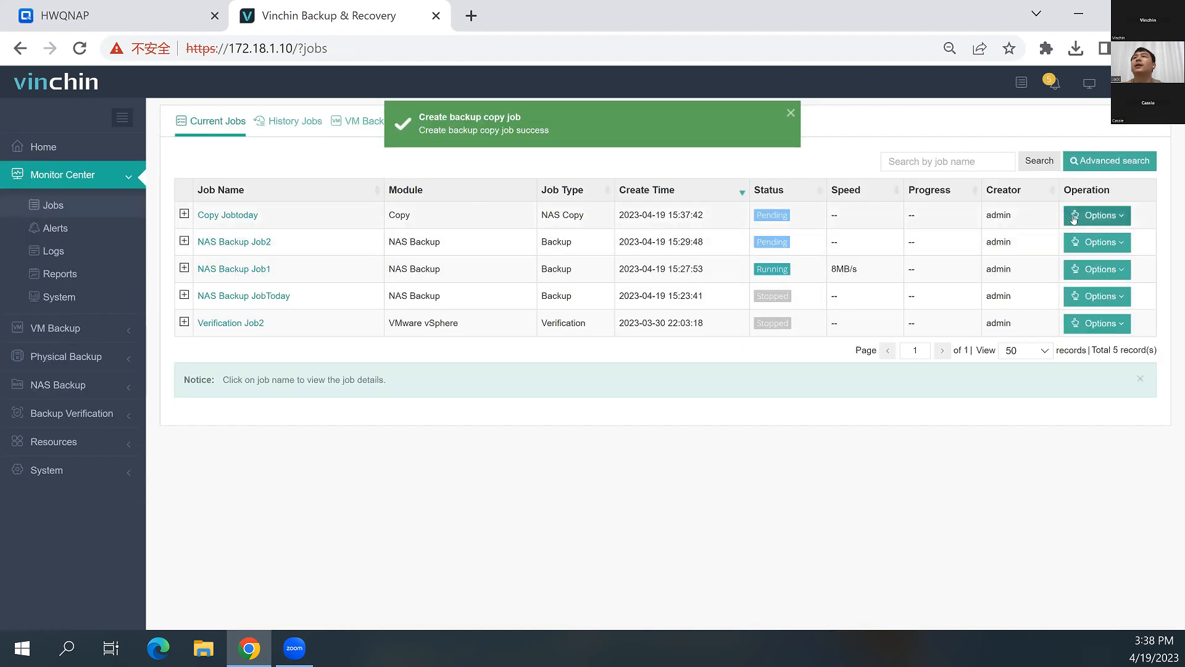
pyautogui.click(1075, 216)
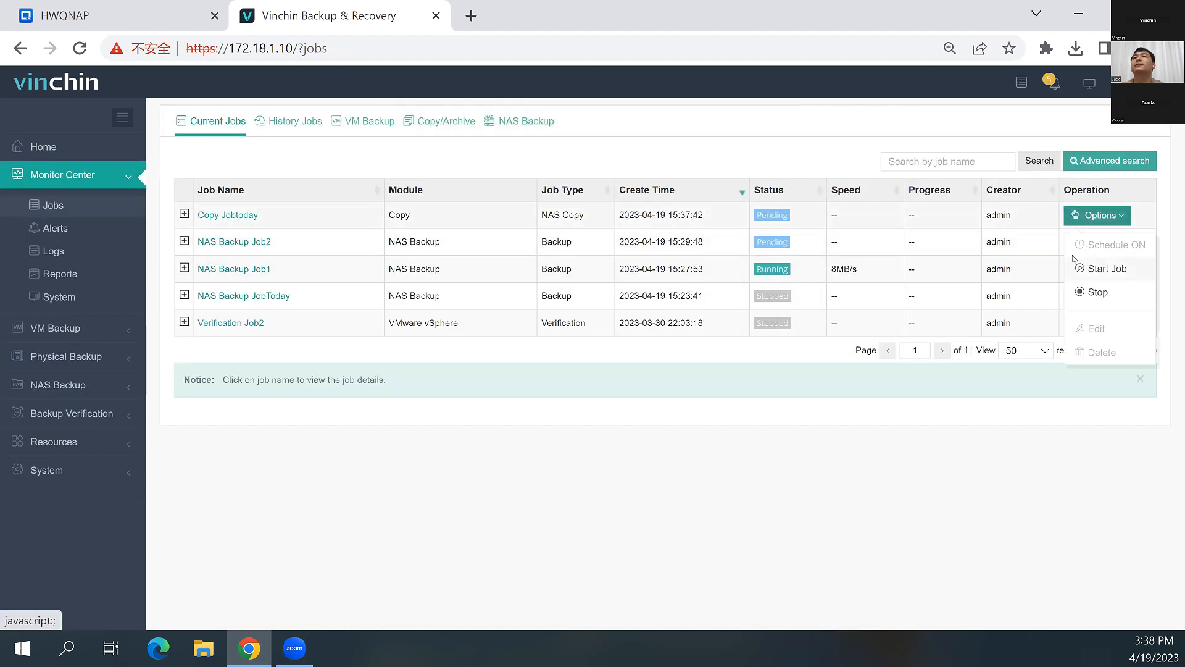
pyautogui.click(1078, 267)
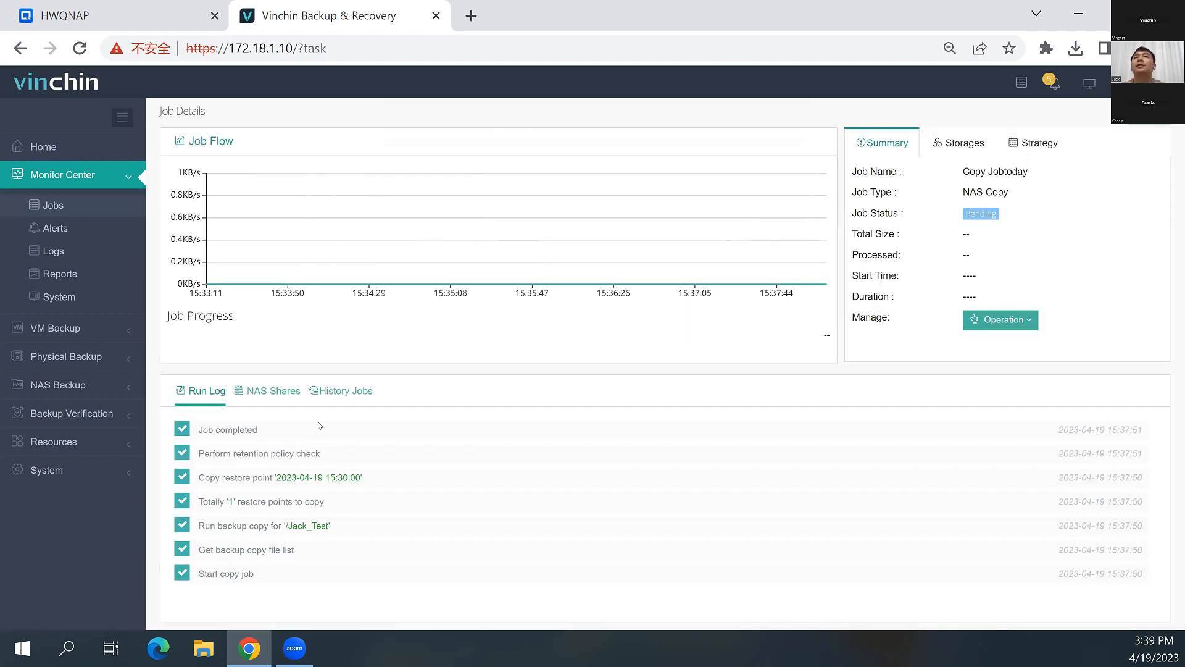
# Open the off-site backup server's web console at 172.18.30.2 in a new browser tab
pyautogui.click(471, 27)
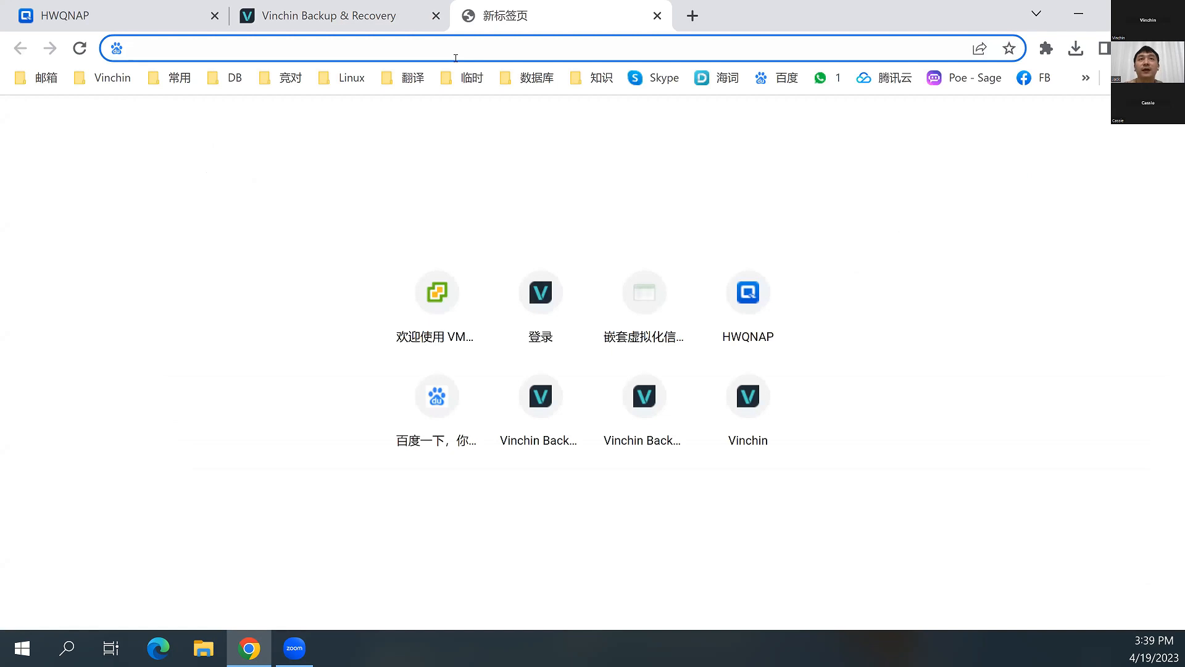
pyautogui.write('172.18.30.2')
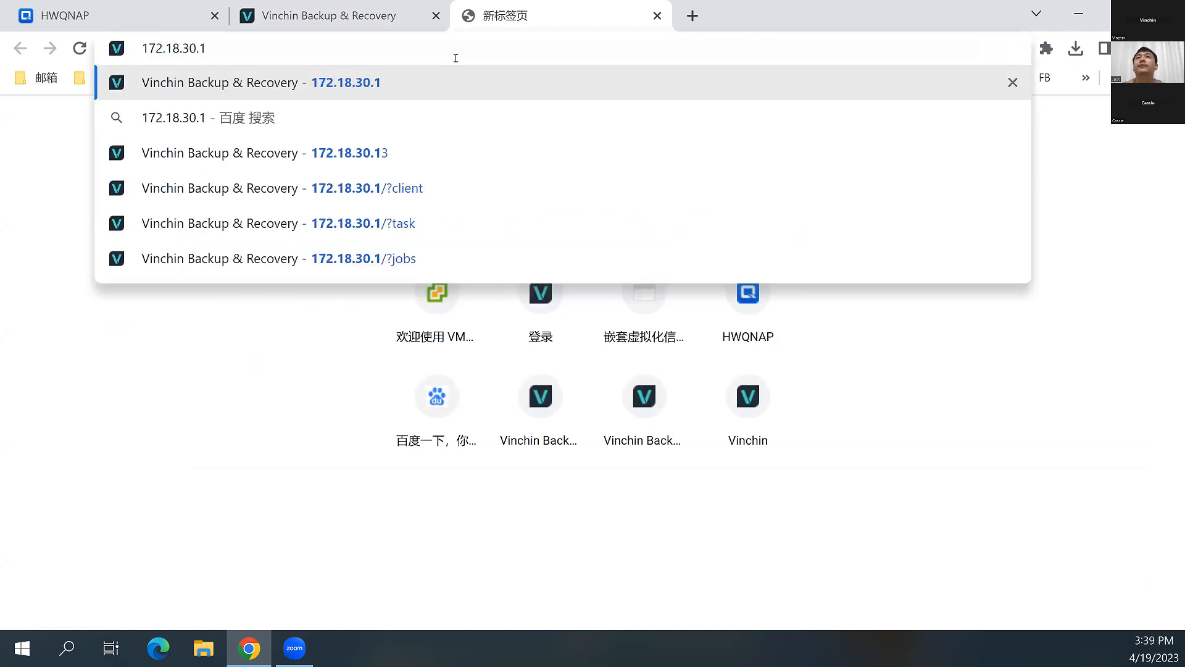
pyautogui.press('Return')
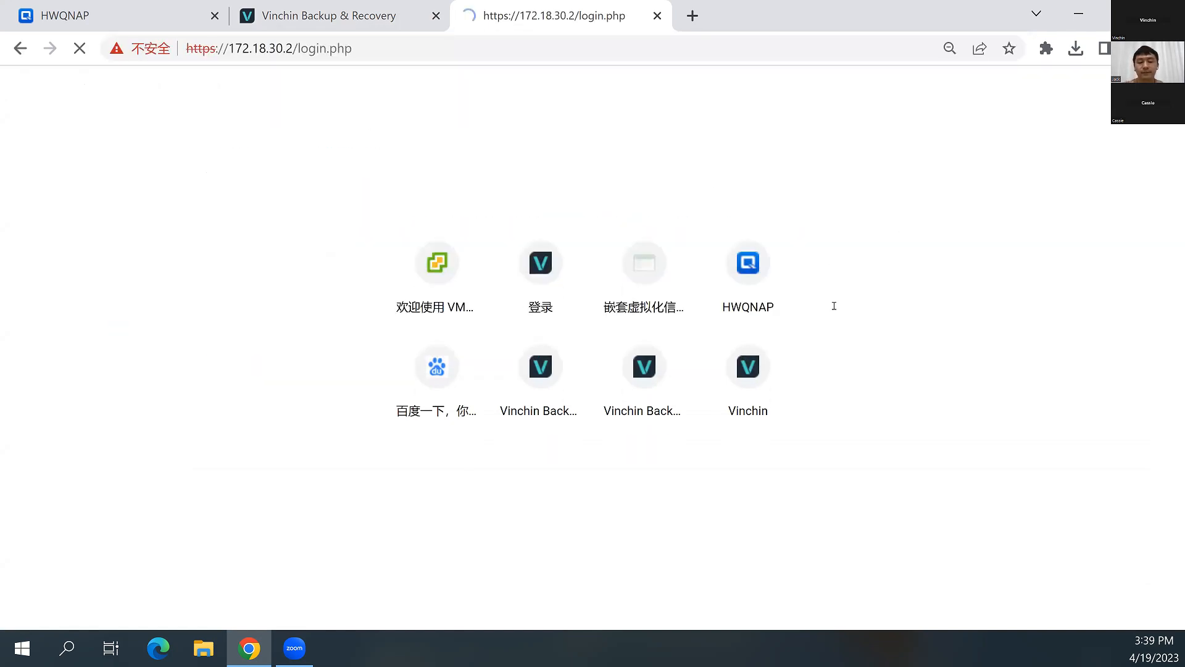
# Try to log in to the off-site server as admin with the account password
pyautogui.write('admin')
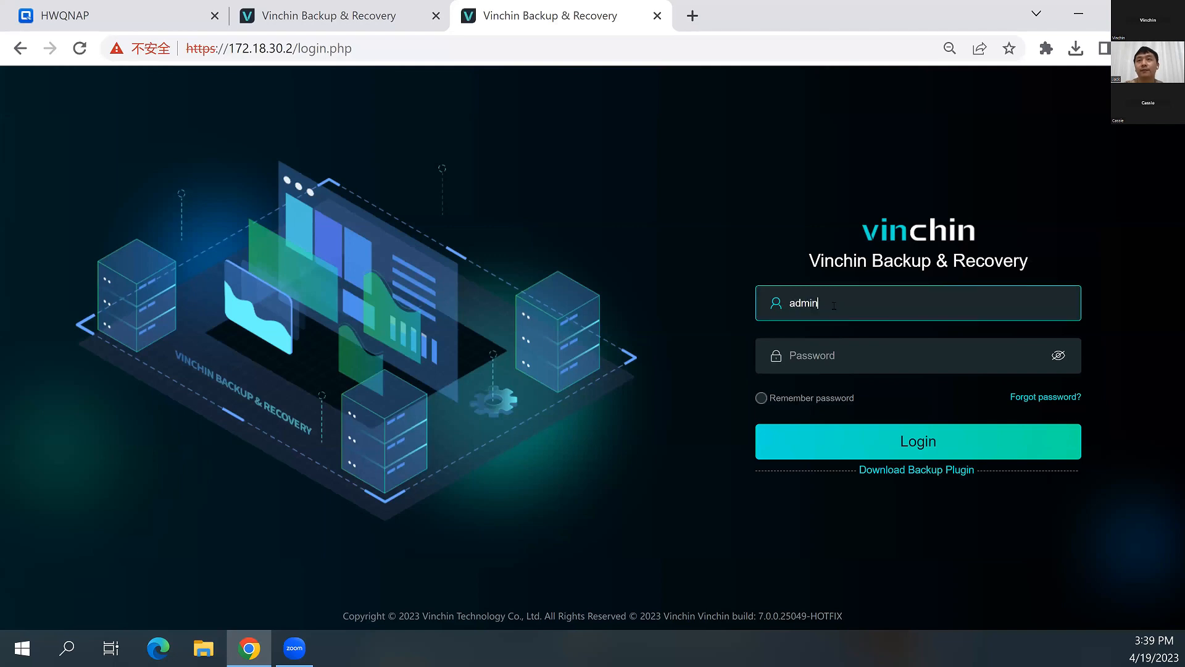
pyautogui.press('Tab')
pyautogui.write('12345')
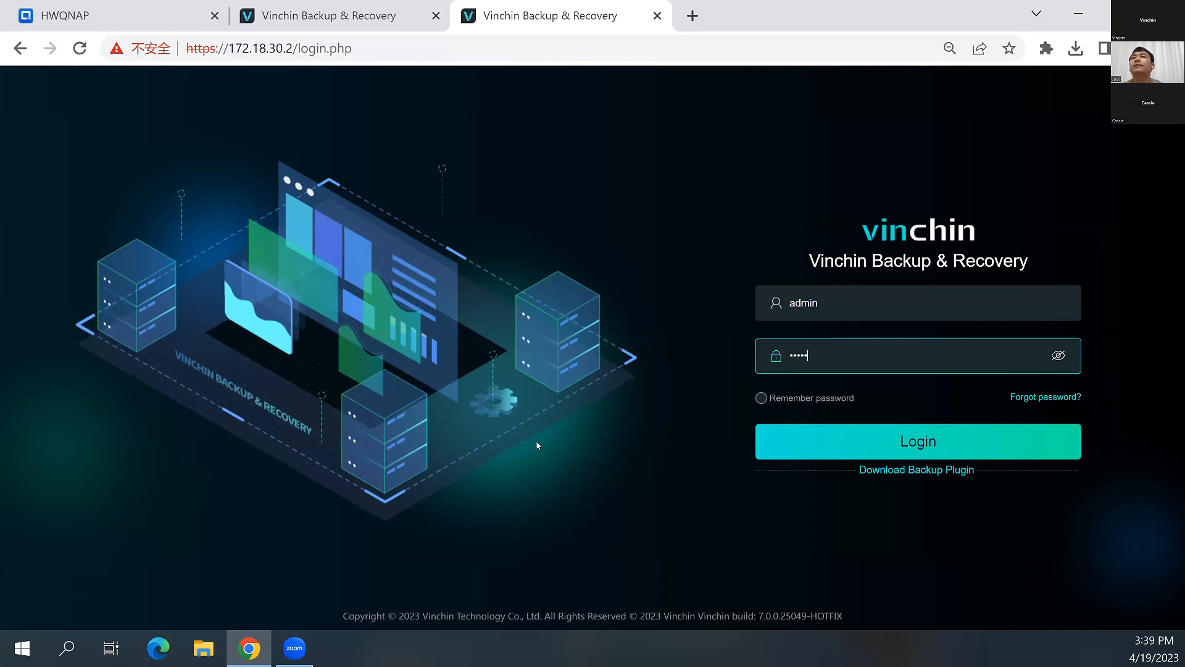
pyautogui.press('Return')
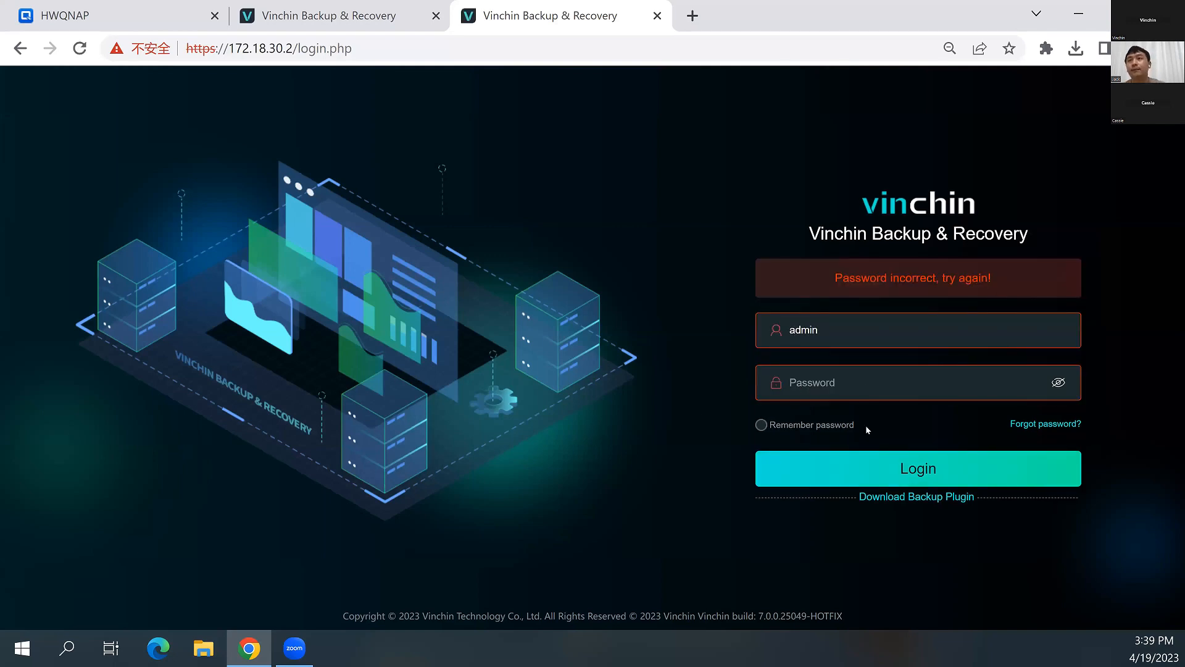
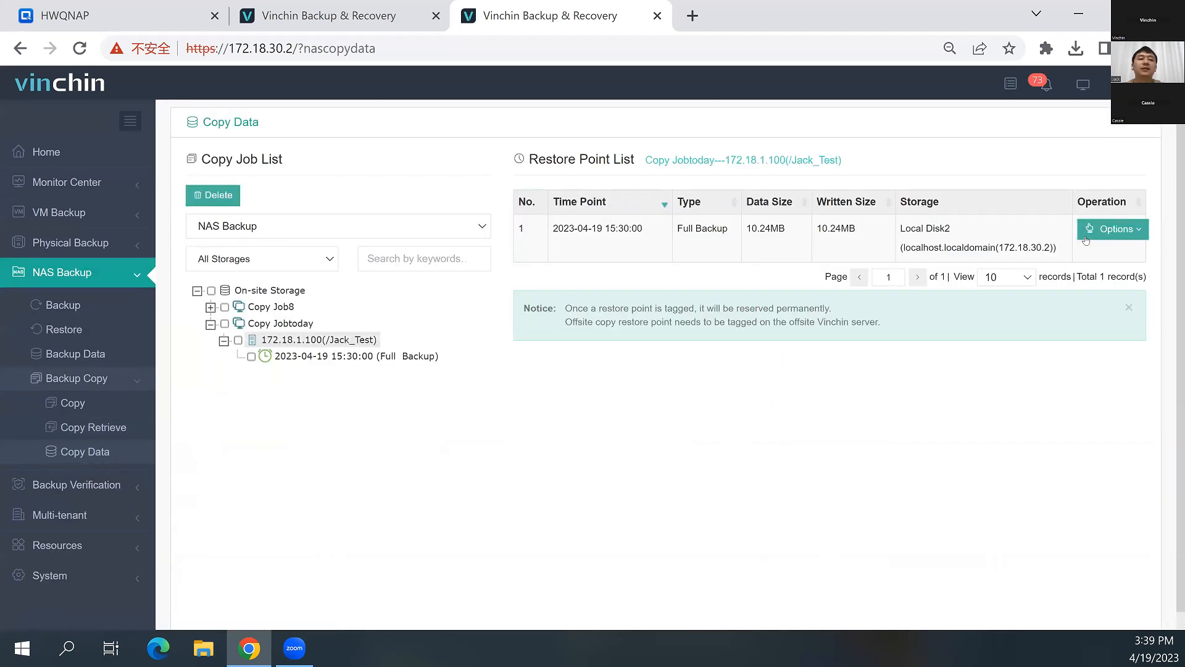
# Check which operations are available for the Copy Jobtoday restore point on the off-site server
pyautogui.click(1090, 236)
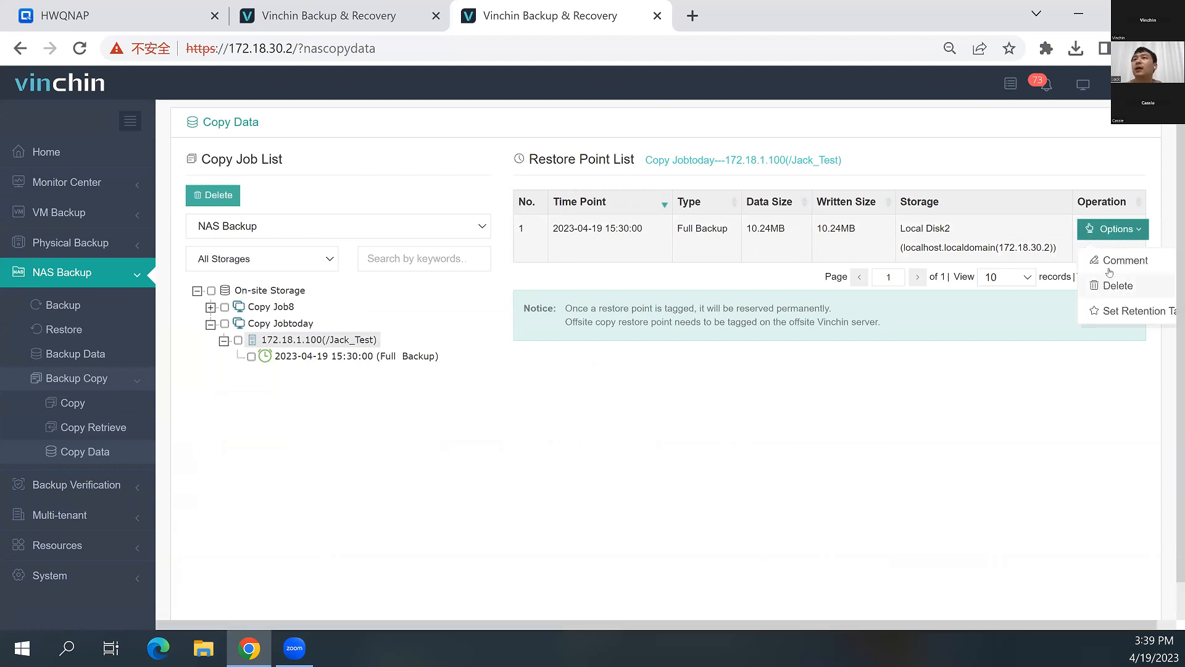
pyautogui.click(673, 339)
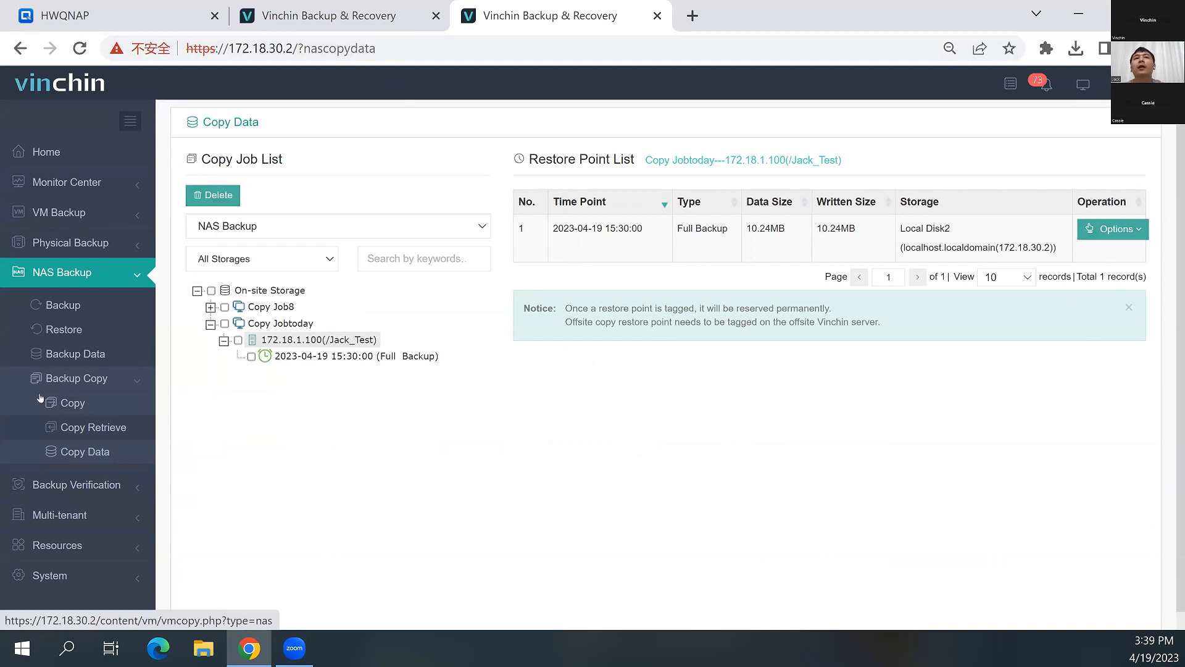
pyautogui.click(64, 330)
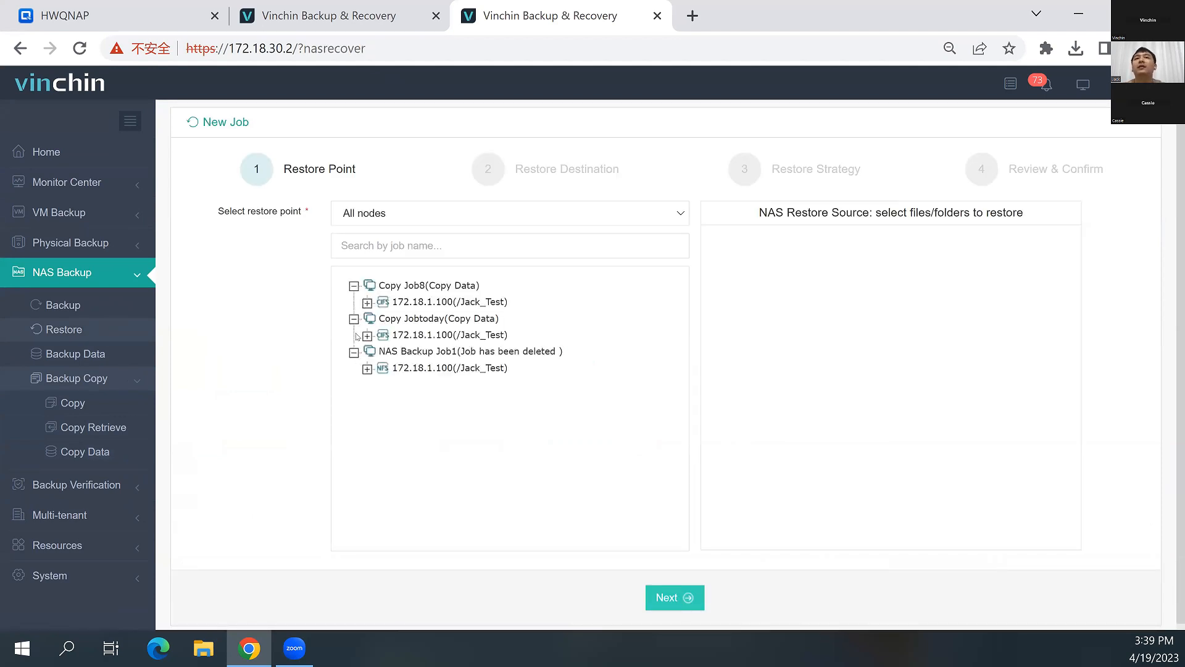
pyautogui.click(367, 368)
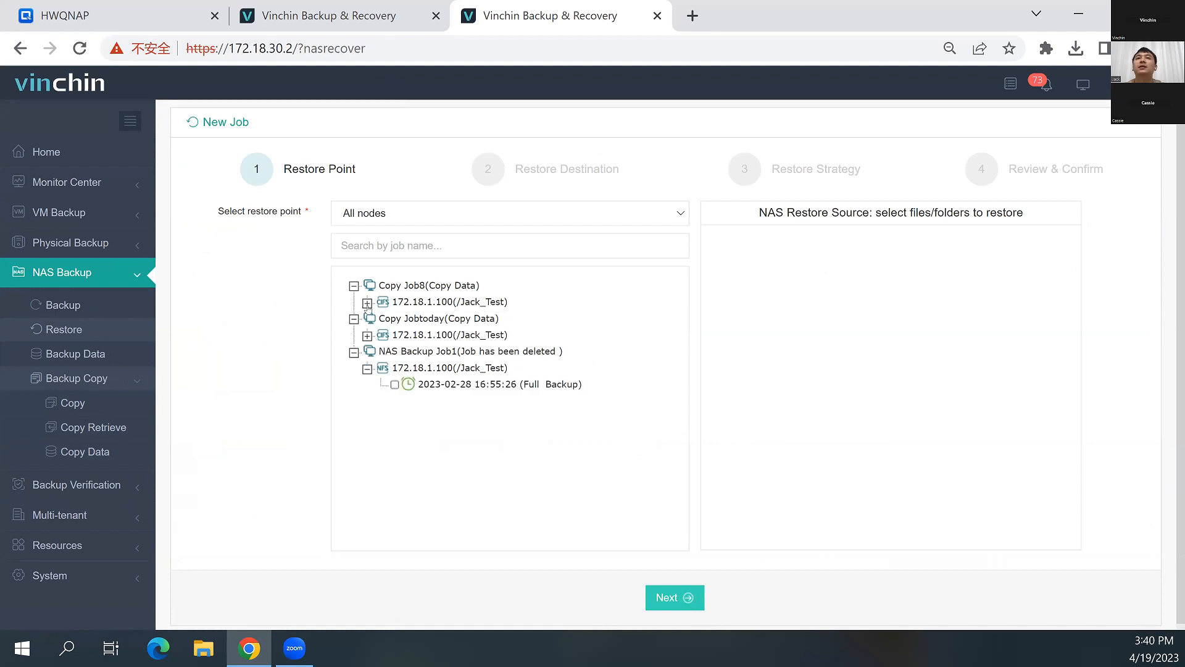
pyautogui.click(368, 335)
pyautogui.click(469, 351)
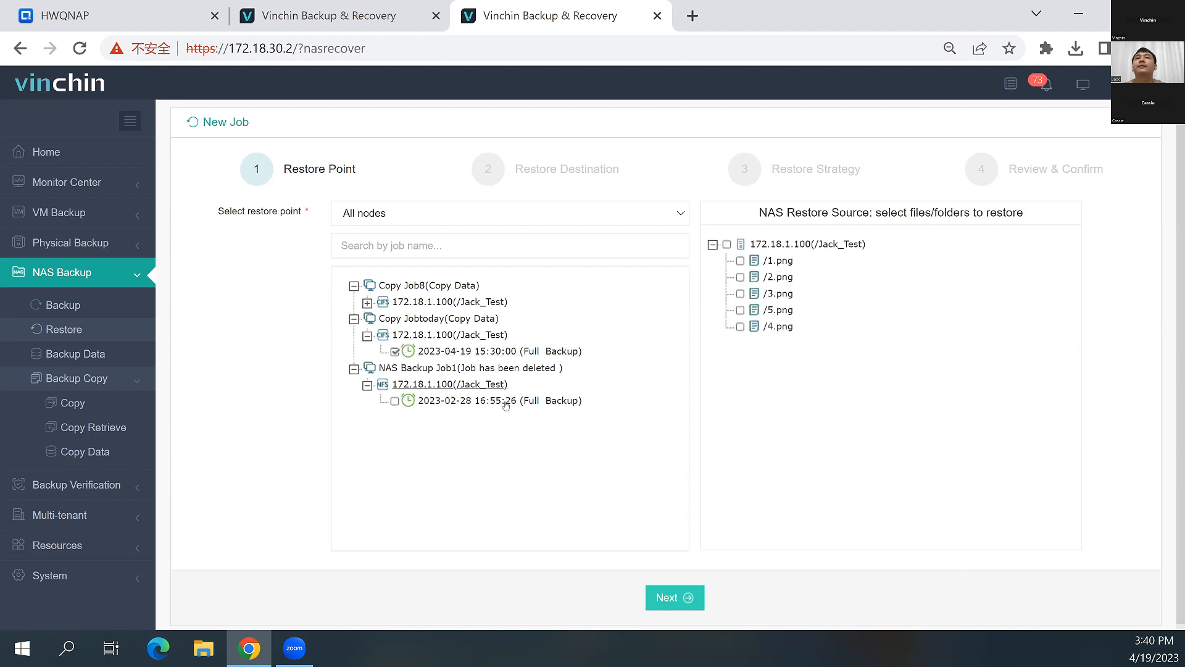
pyautogui.click(740, 294)
pyautogui.click(740, 277)
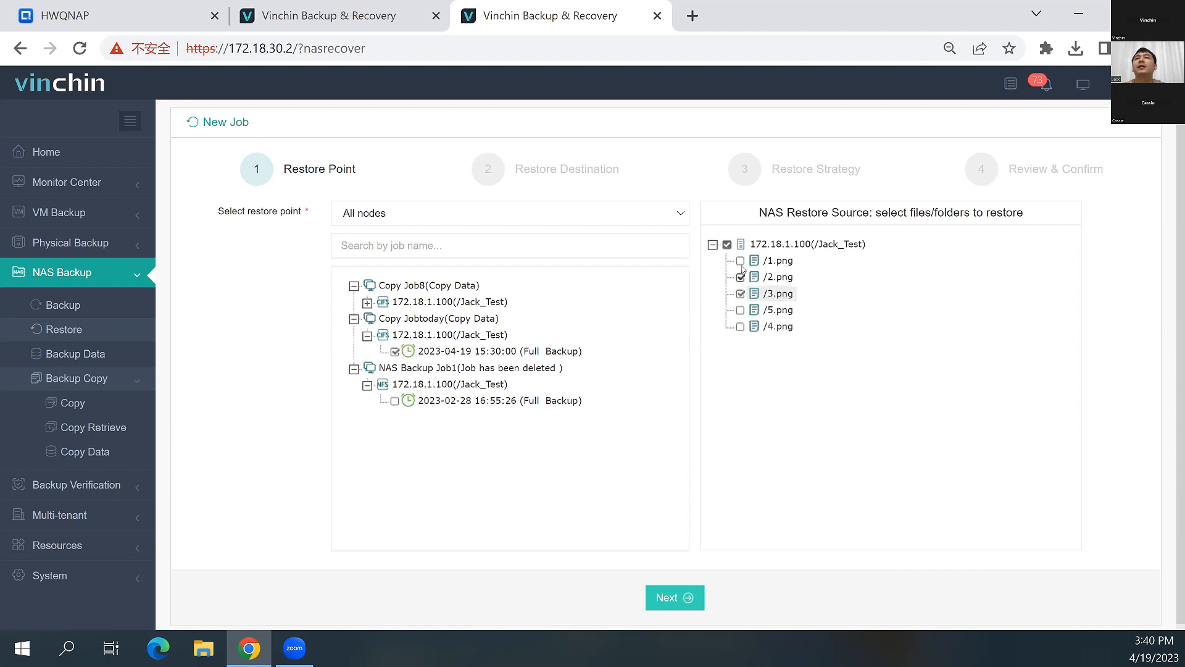
pyautogui.click(741, 260)
pyautogui.click(670, 594)
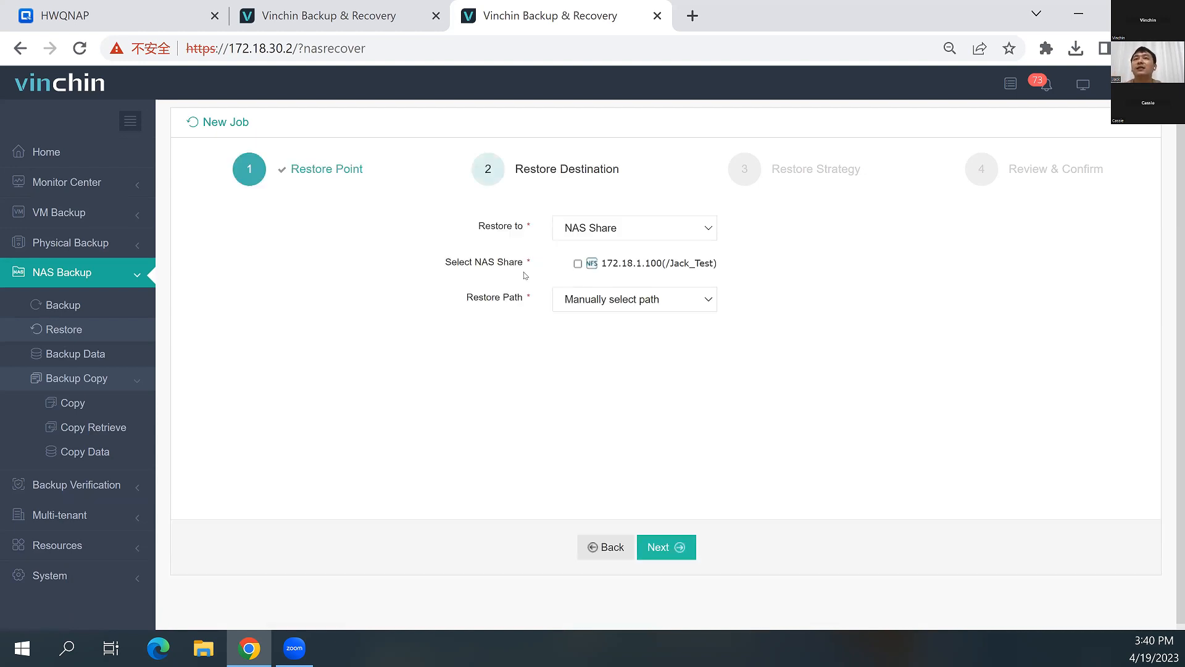
# Compare the NAS Share and File Server restore destinations, and close the off-site server's tab
pyautogui.click(585, 227)
pyautogui.click(586, 247)
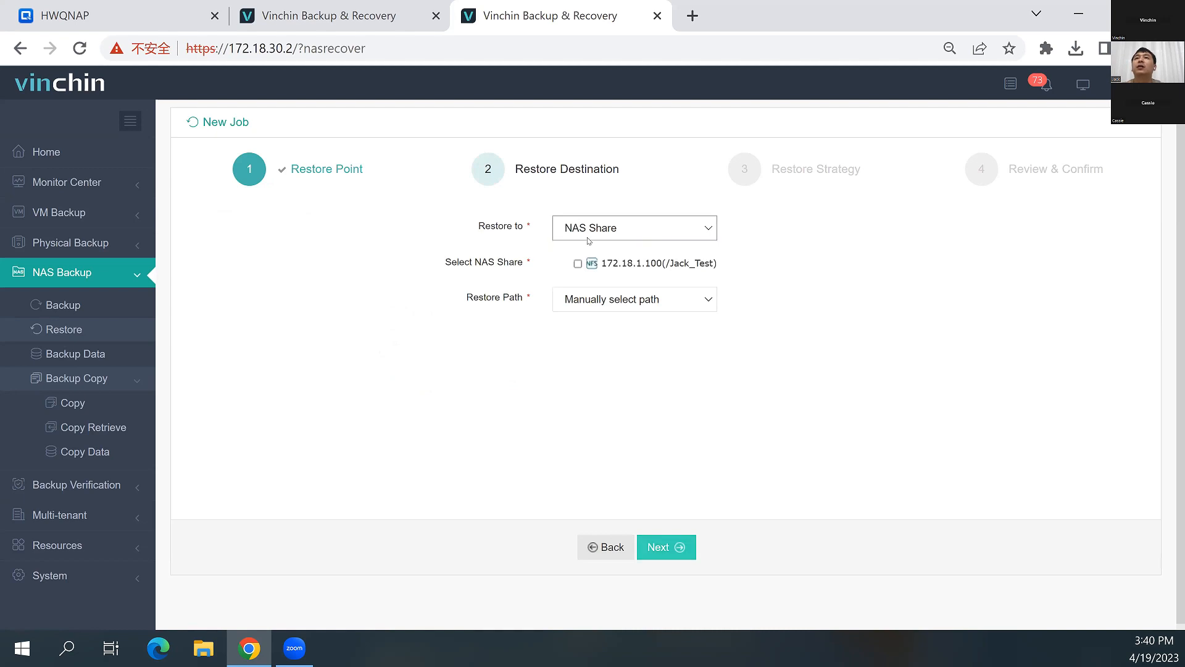
pyautogui.click(588, 238)
pyautogui.click(586, 258)
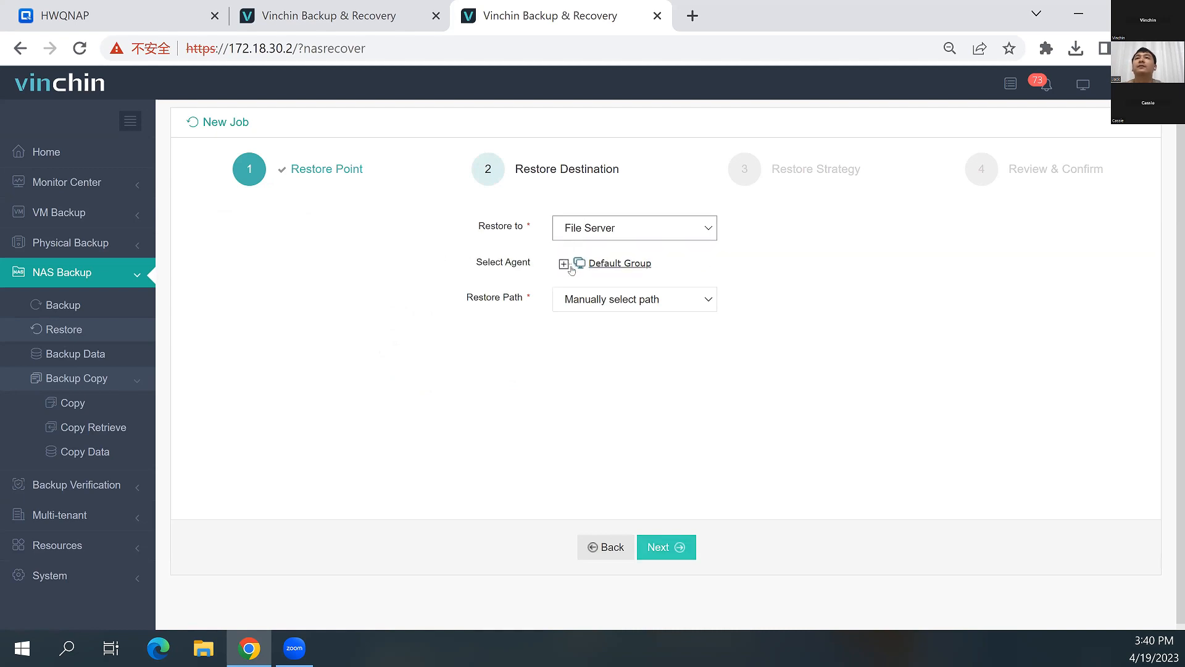
pyautogui.click(587, 229)
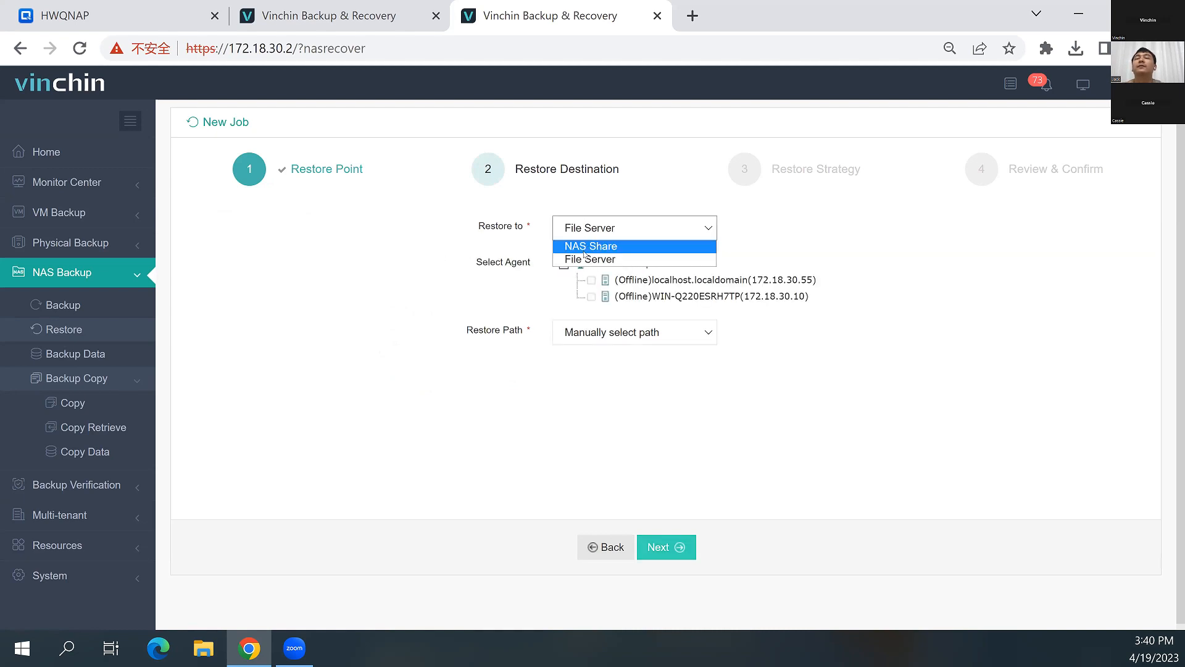
pyautogui.click(588, 246)
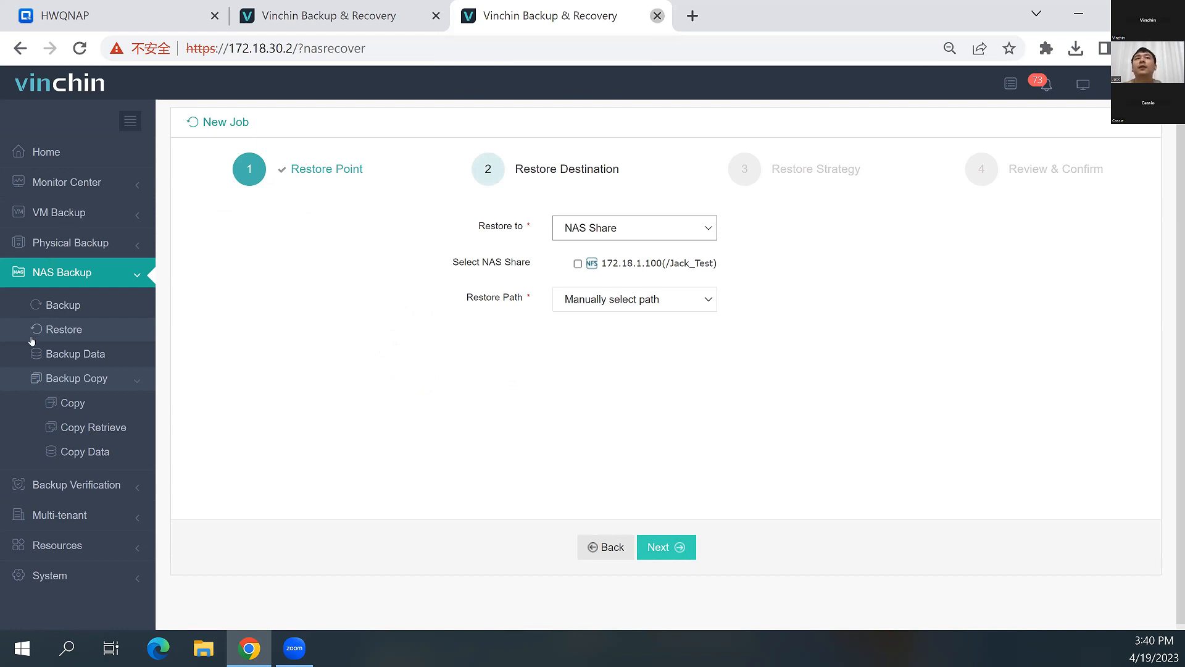
pyautogui.hotkey('ctrl', 'w')
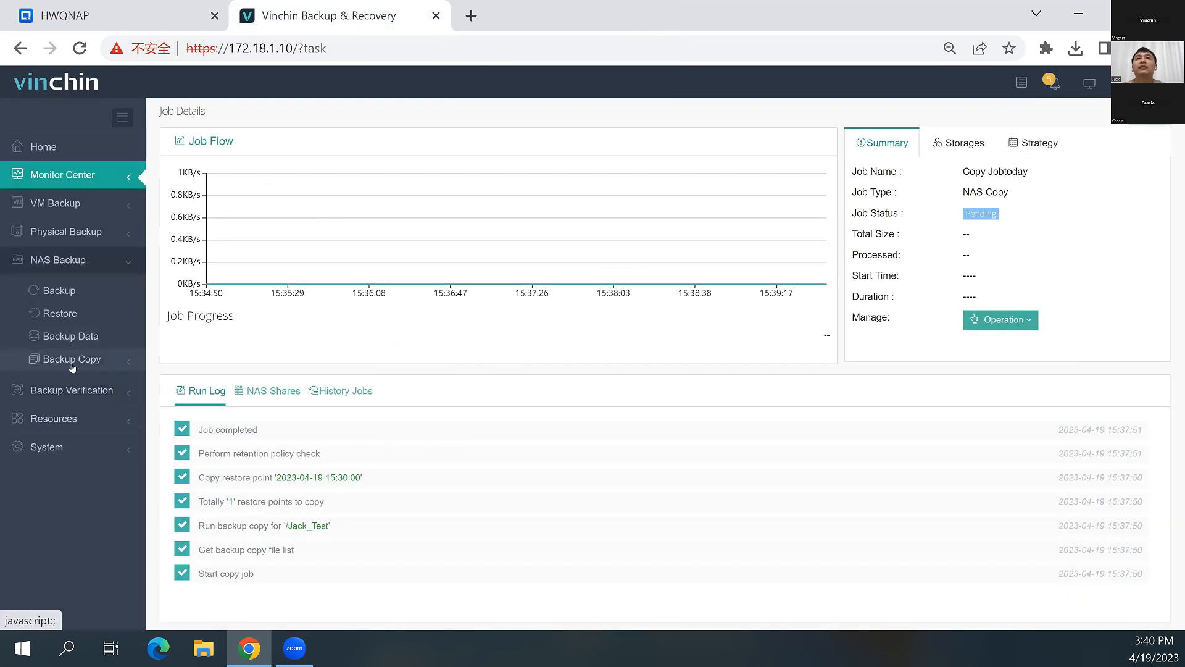
# Start a copy retrieve job on the primary server with the offsite NAS copy job Copy Jobtoday as its source
pyautogui.click(72, 365)
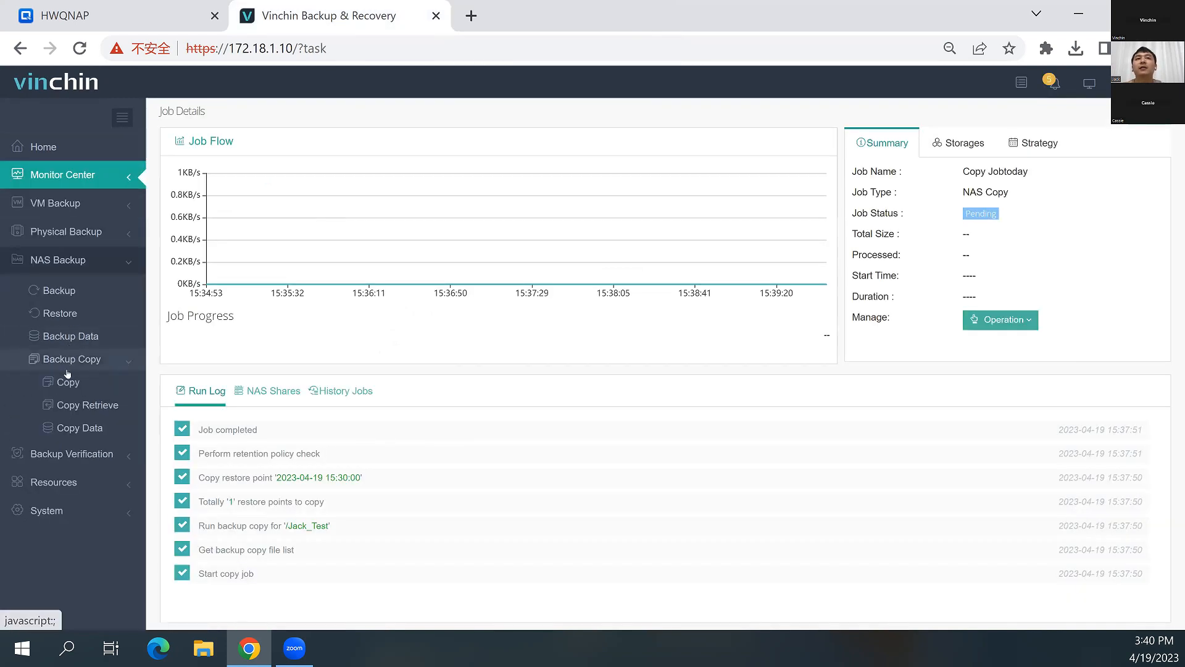
pyautogui.click(79, 405)
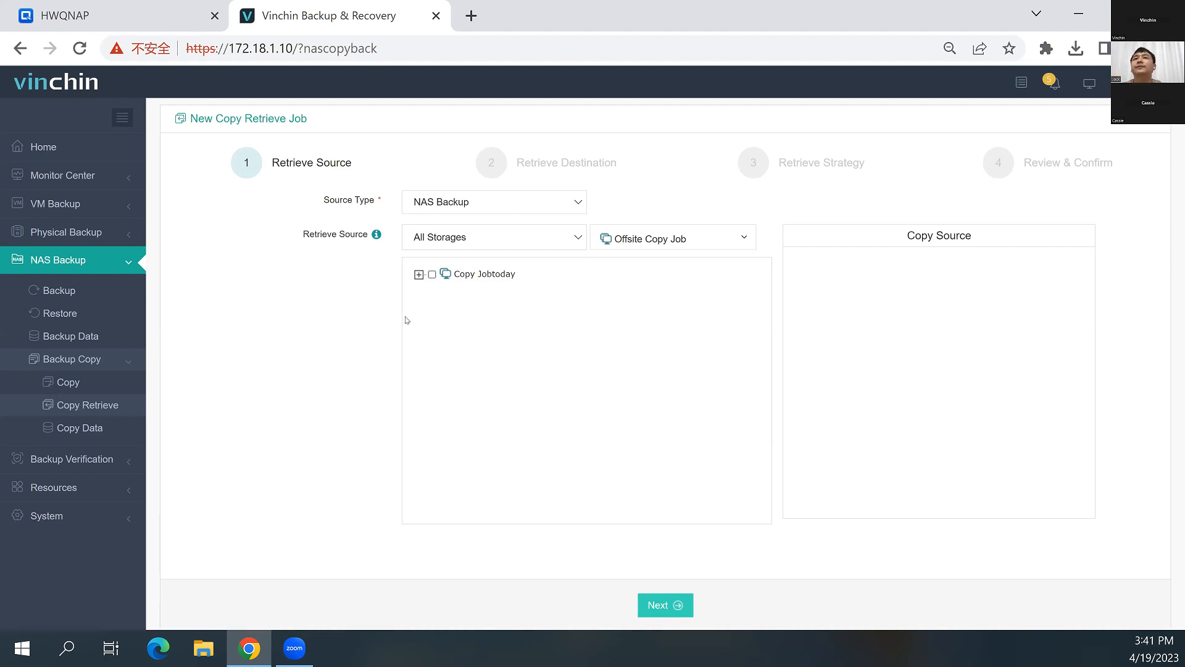
pyautogui.click(457, 204)
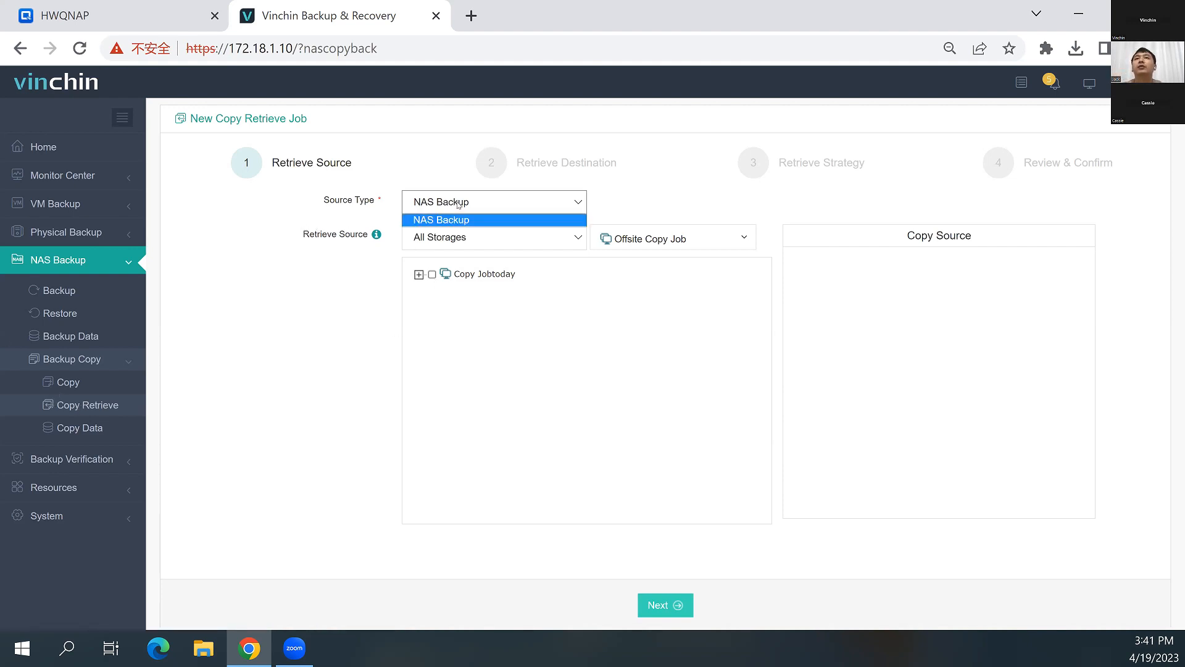
pyautogui.click(457, 242)
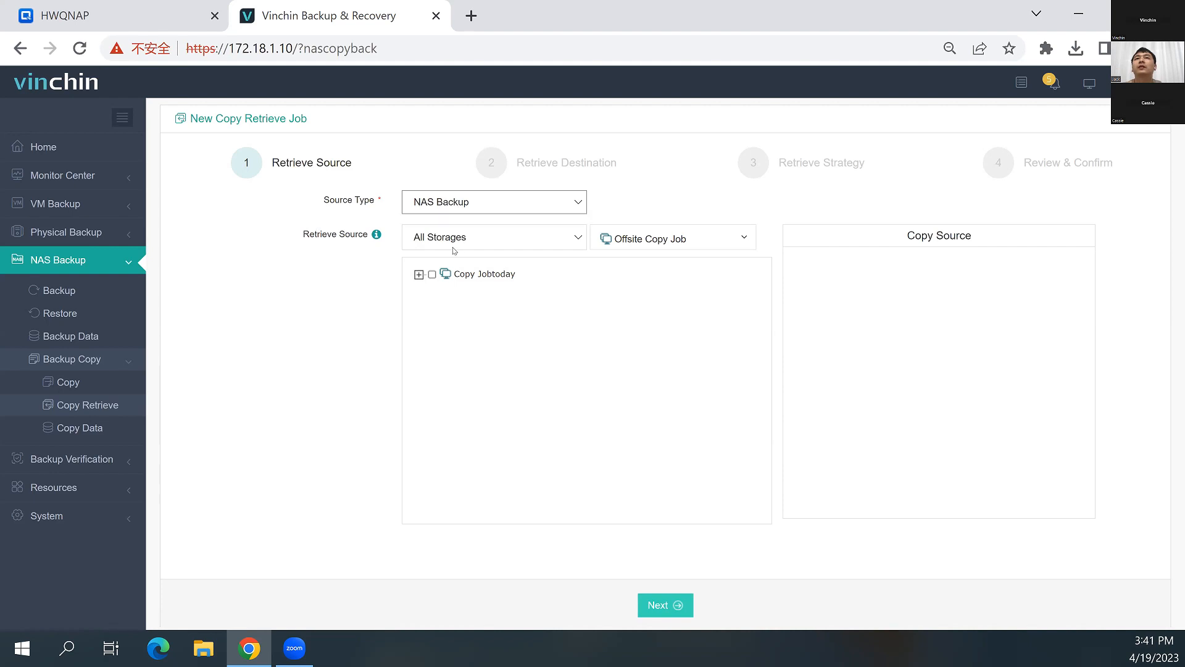
pyautogui.click(419, 274)
pyautogui.click(432, 274)
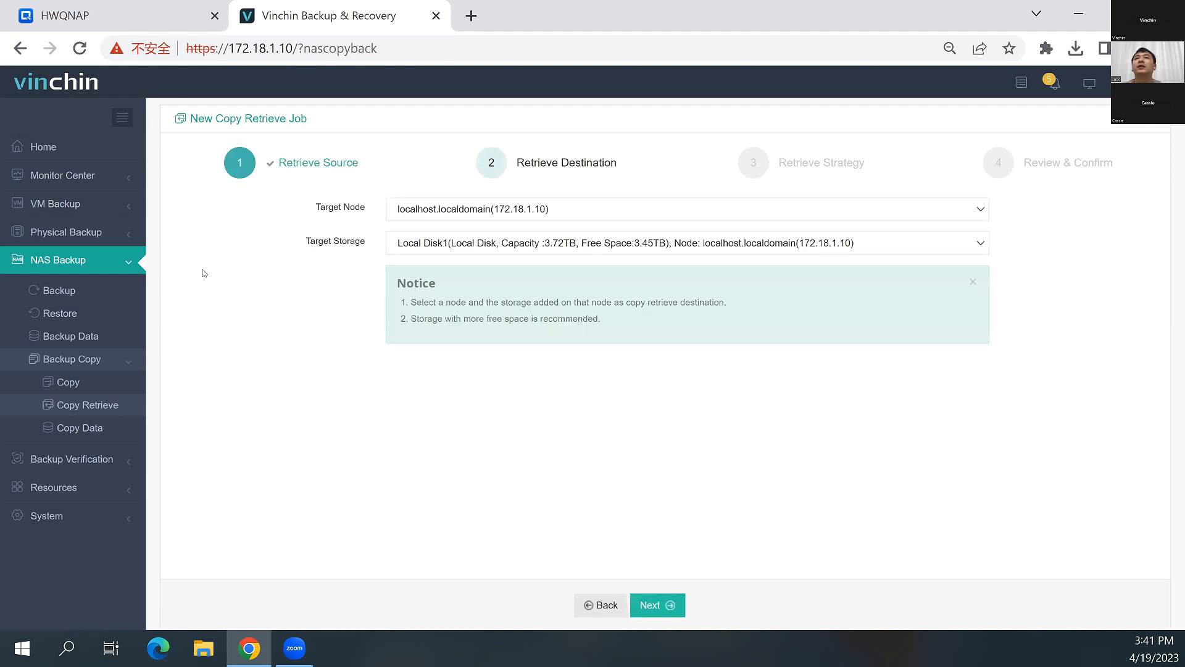
# Review the available target storages and check the purpose of NFS Share1 in the storage list
pyautogui.click(450, 247)
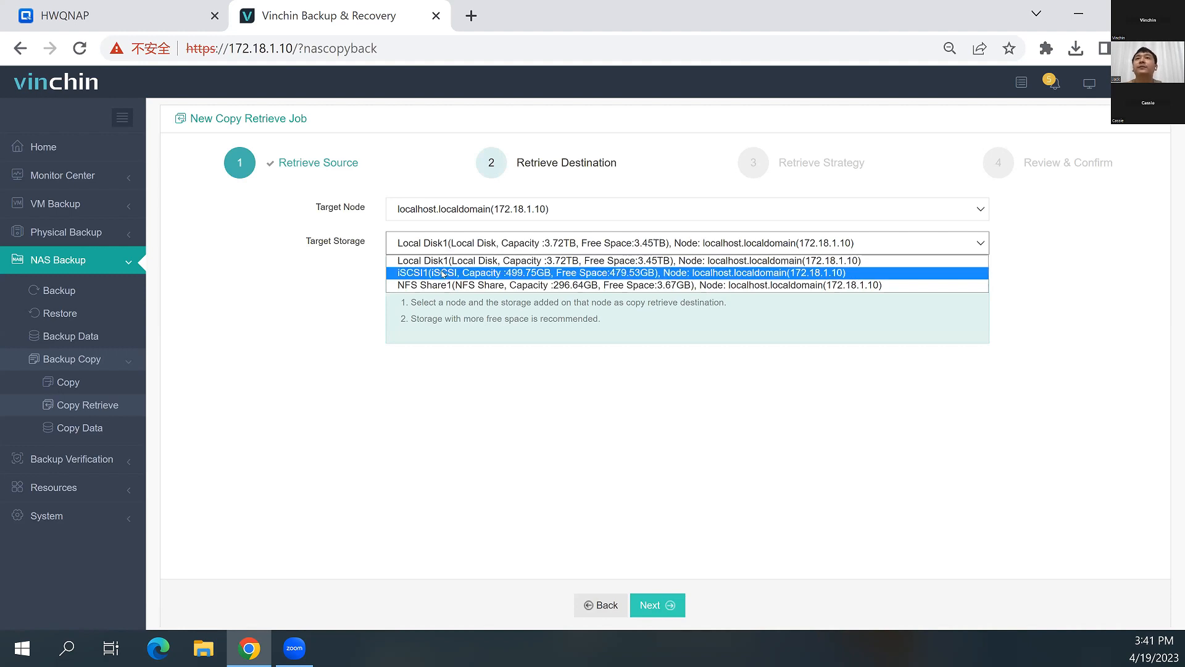
pyautogui.click(67, 514)
pyautogui.click(90, 318)
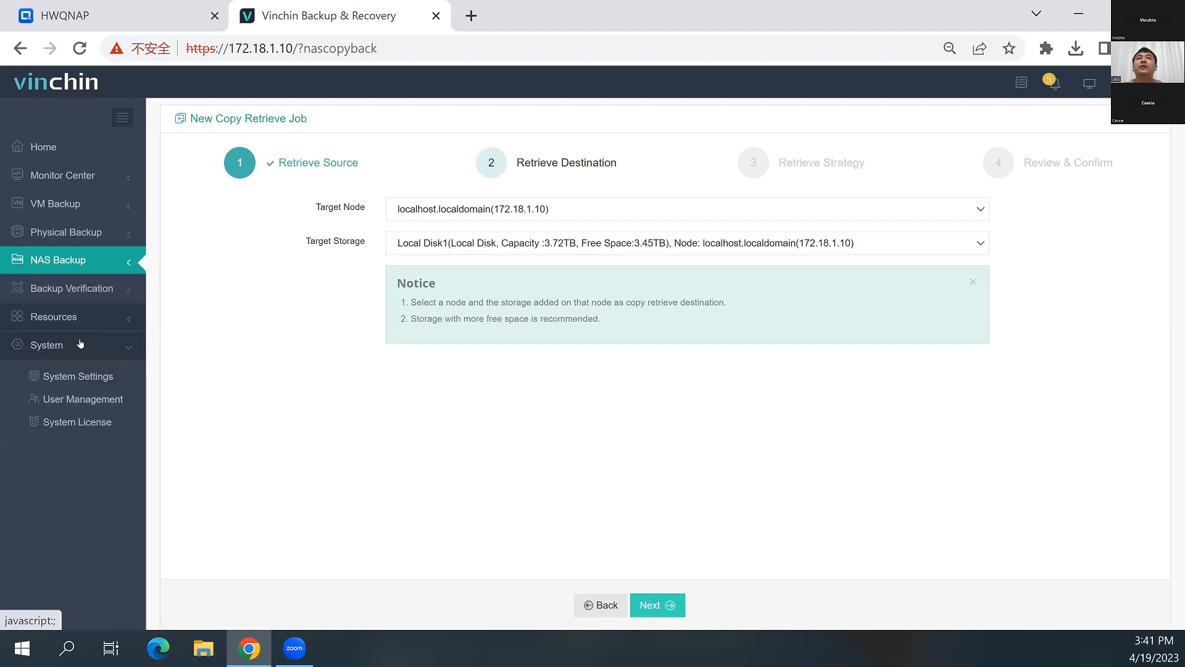
pyautogui.click(67, 431)
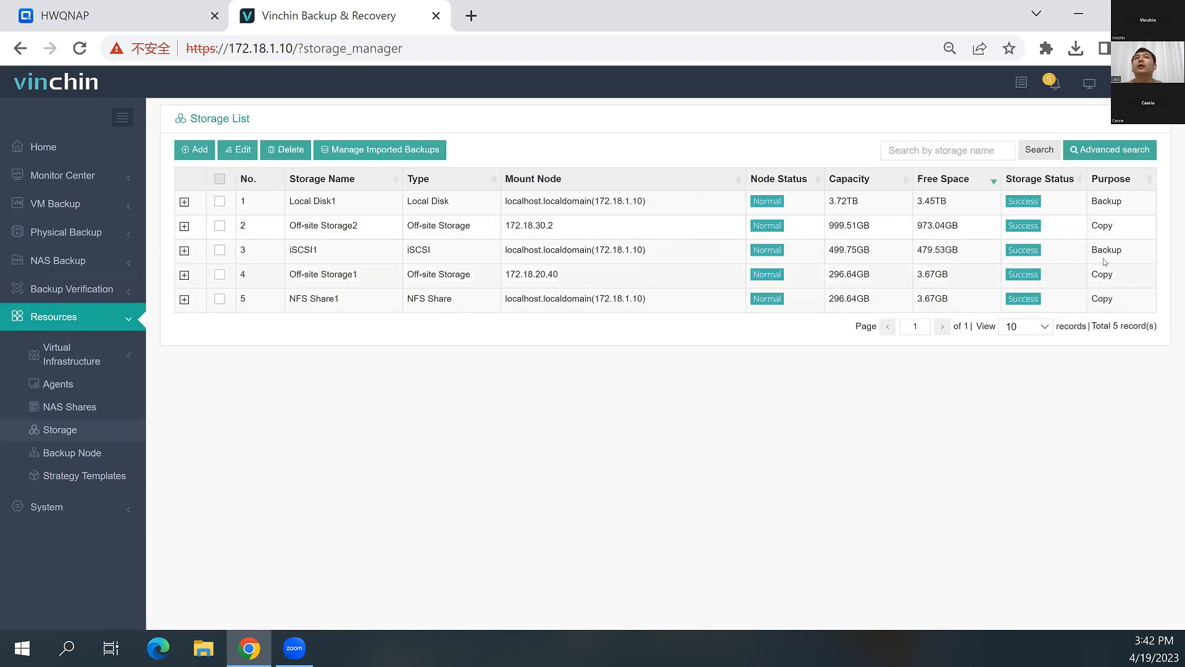
pyautogui.moveTo(1117, 301); pyautogui.dragTo(1091, 301)
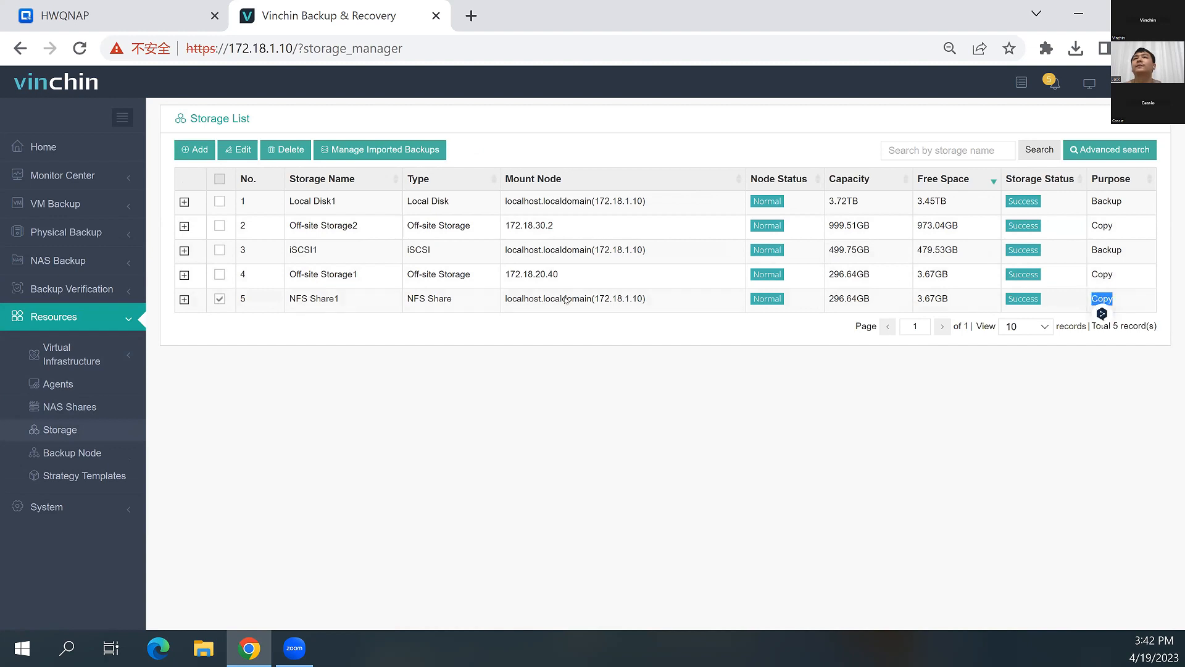
pyautogui.click(161, 313)
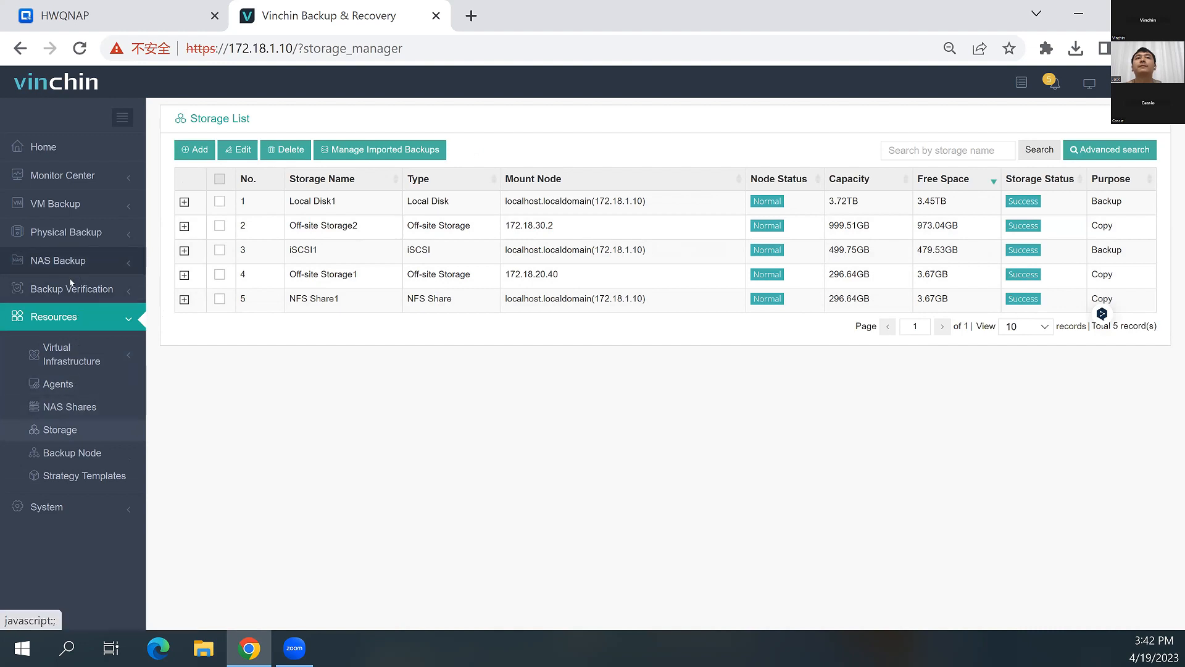
# Return to the copy retrieve job and set its target storage to NFS Share1
pyautogui.click(58, 260)
pyautogui.click(60, 313)
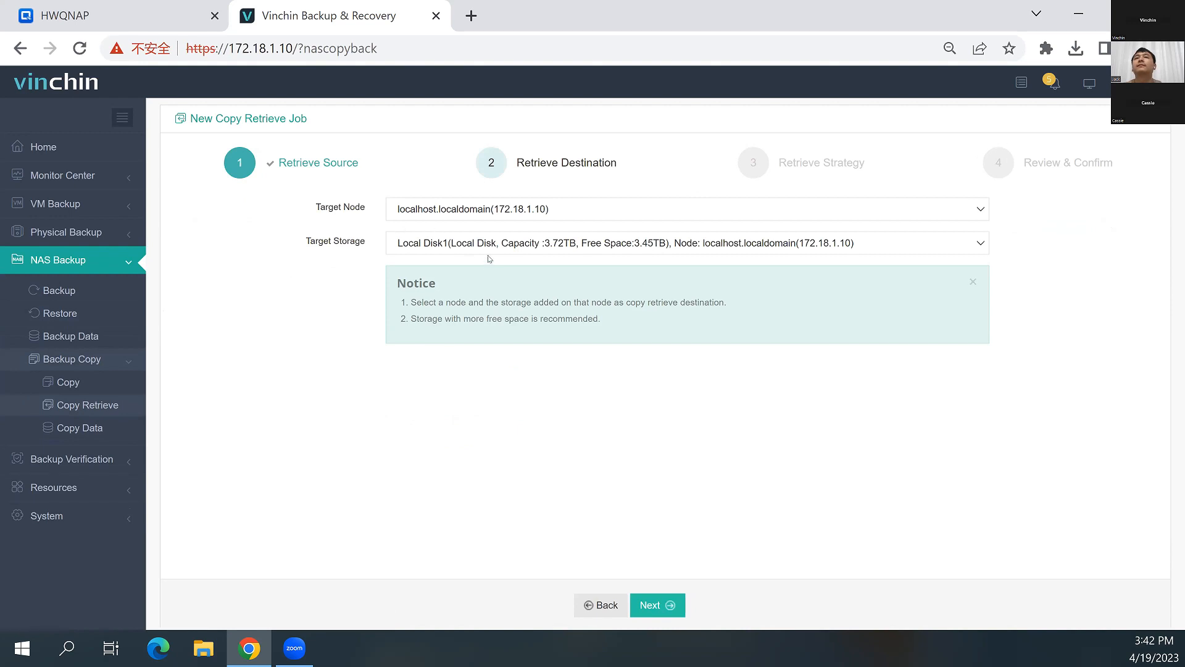
pyautogui.click(483, 244)
pyautogui.click(491, 285)
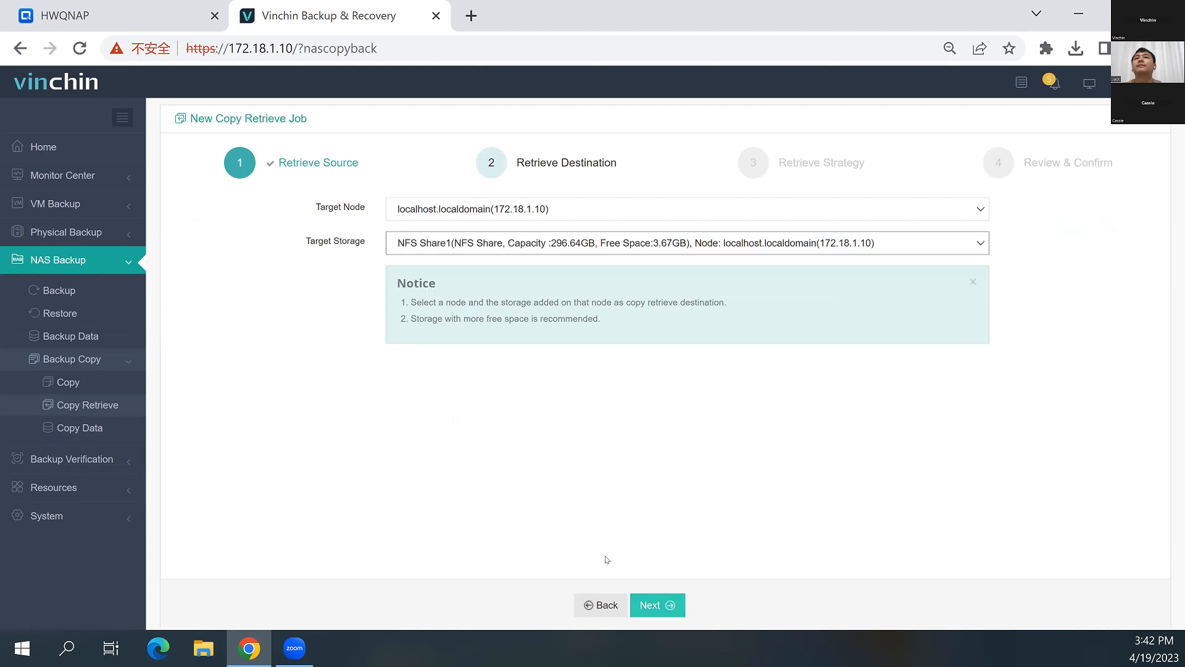
pyautogui.click(655, 604)
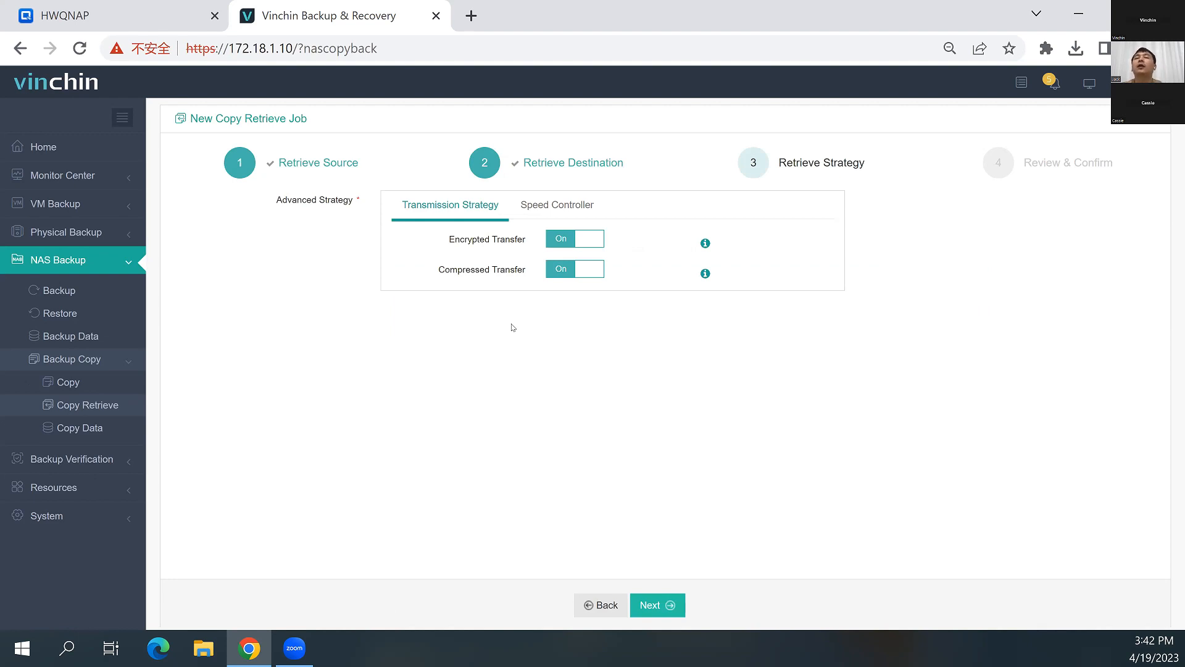
# Submit the copy retrieve job without a speed policy and open its job details
pyautogui.click(540, 213)
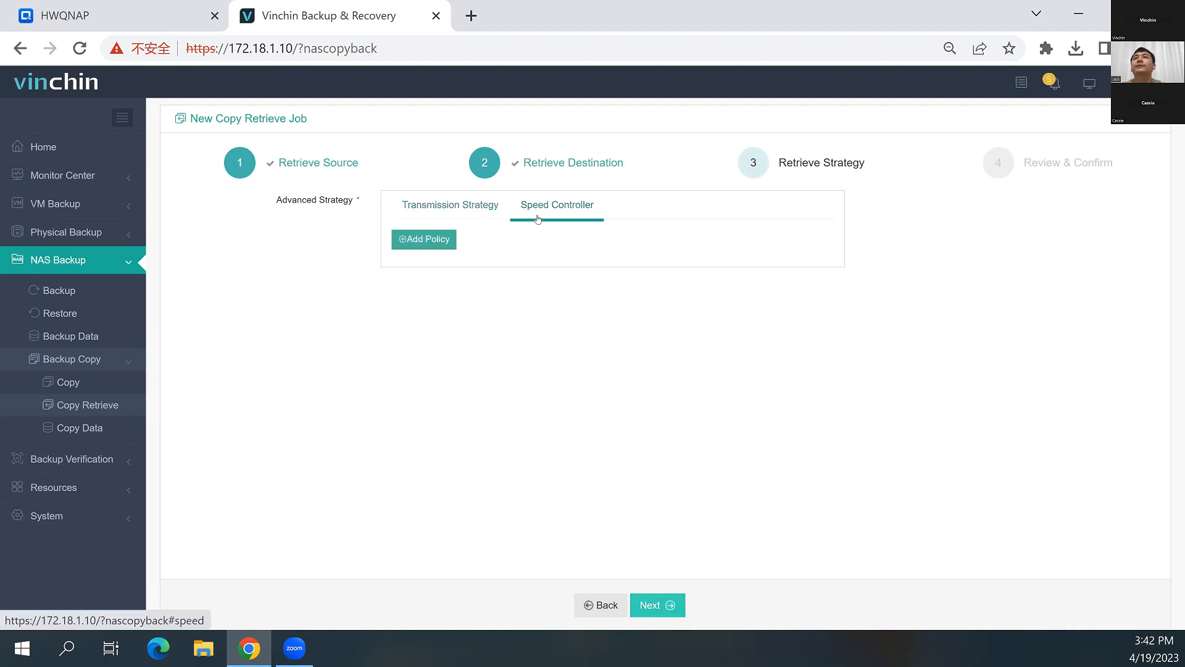
pyautogui.click(661, 605)
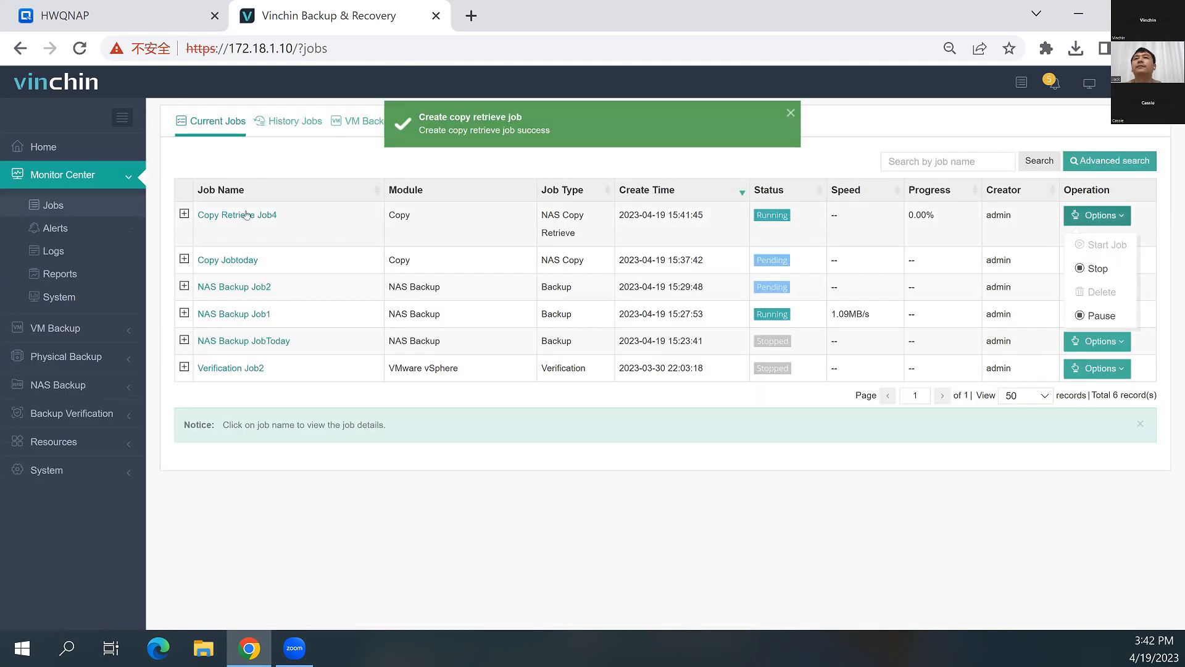
pyautogui.click(248, 215)
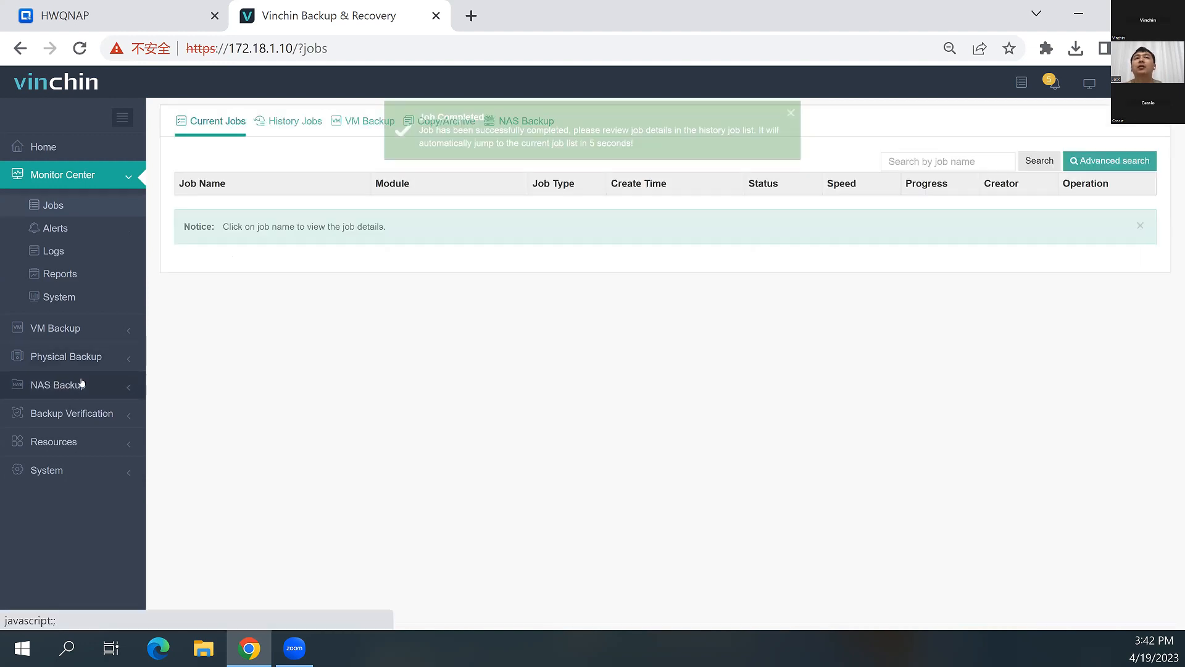
# Examine the NAS copy data in on-site storage, expanding Copy Retrieve Job3 down to its /Jack_Test share
pyautogui.click(74, 385)
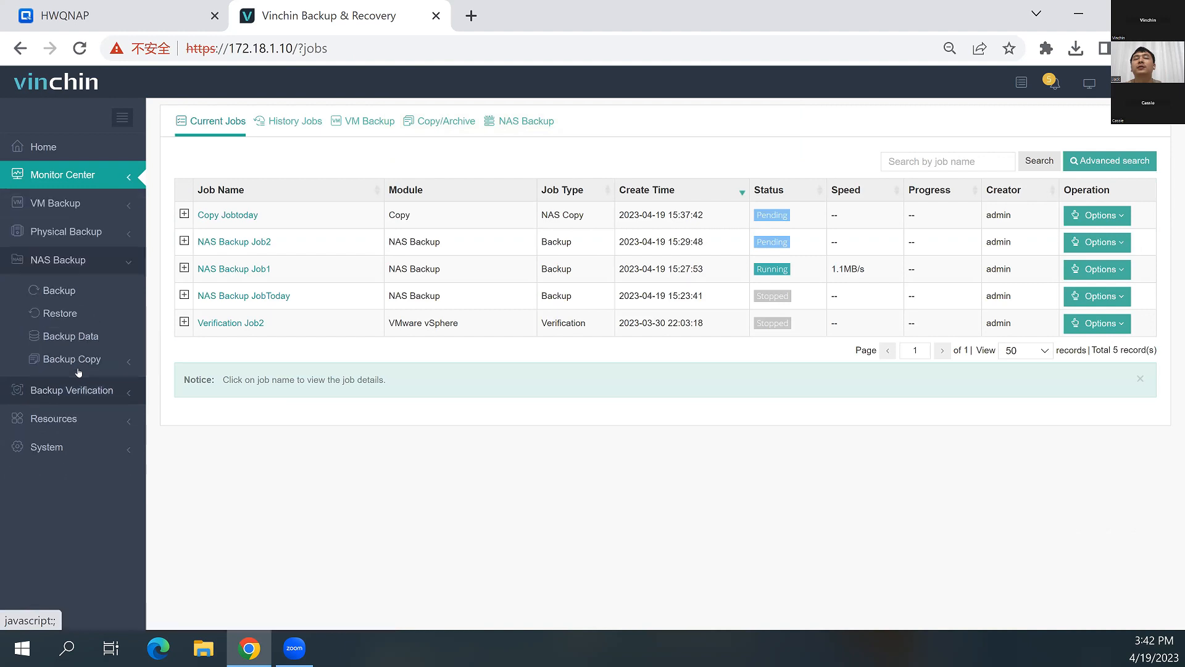
pyautogui.click(74, 359)
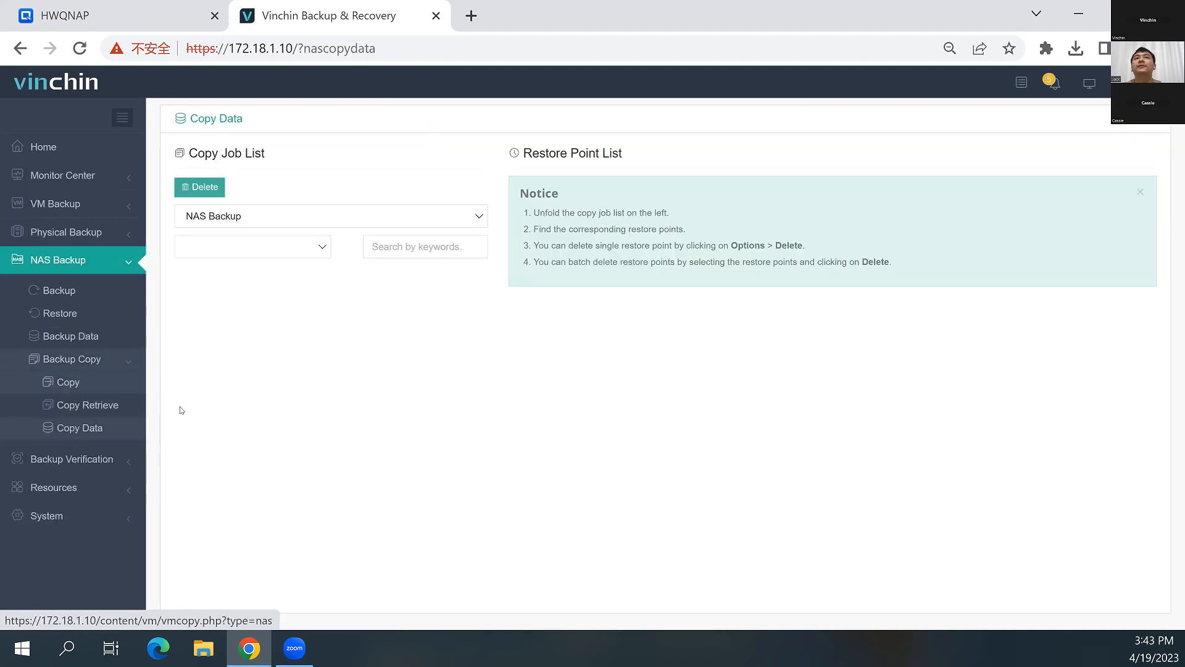
pyautogui.click(271, 339)
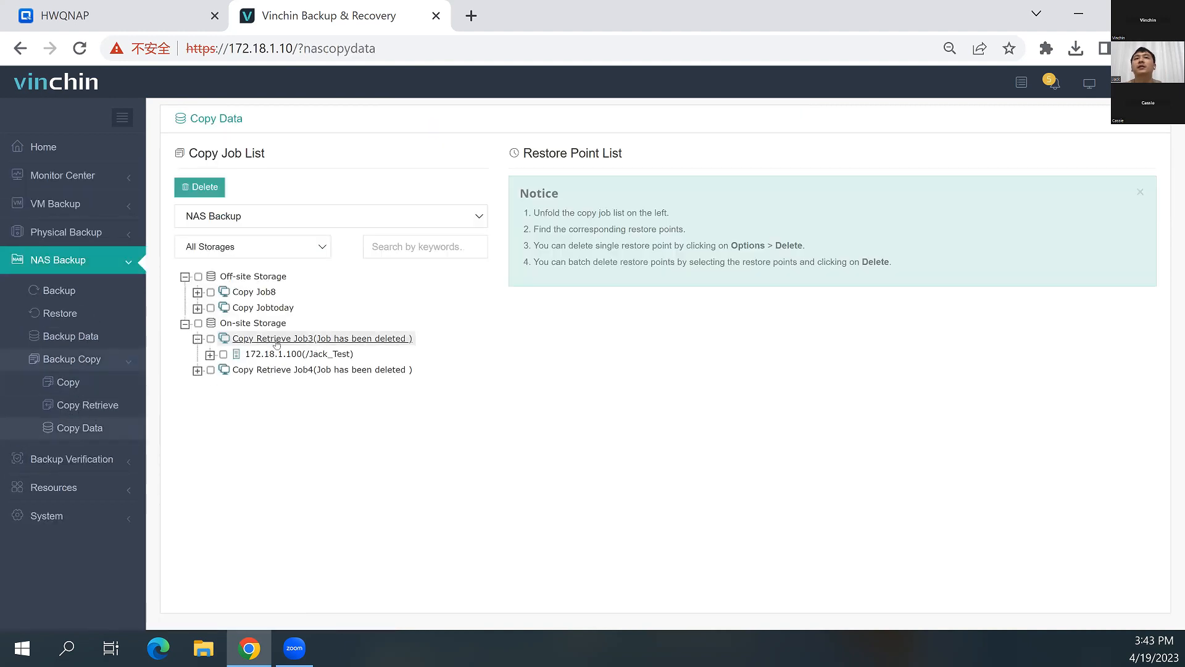
pyautogui.click(224, 355)
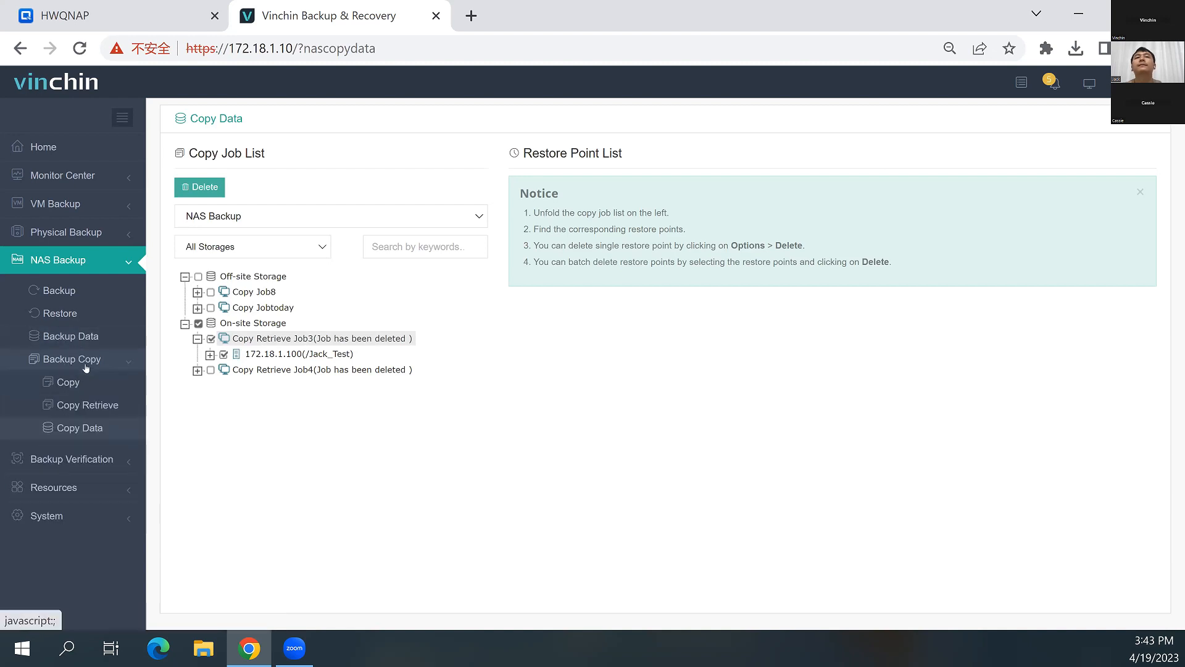
# Start a NAS restore job from the full backup point under Copy Retrieve Job4, selecting only /4.png from /Jack_Test to restore
pyautogui.click(62, 368)
pyautogui.click(57, 369)
pyautogui.click(67, 358)
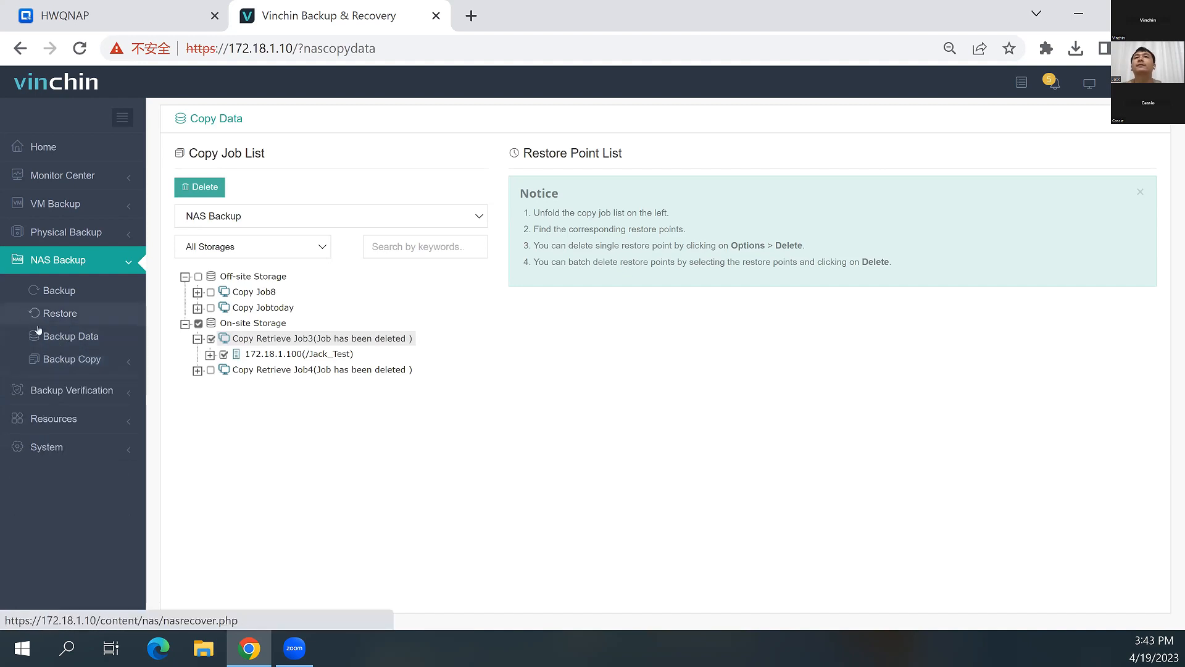
pyautogui.click(38, 329)
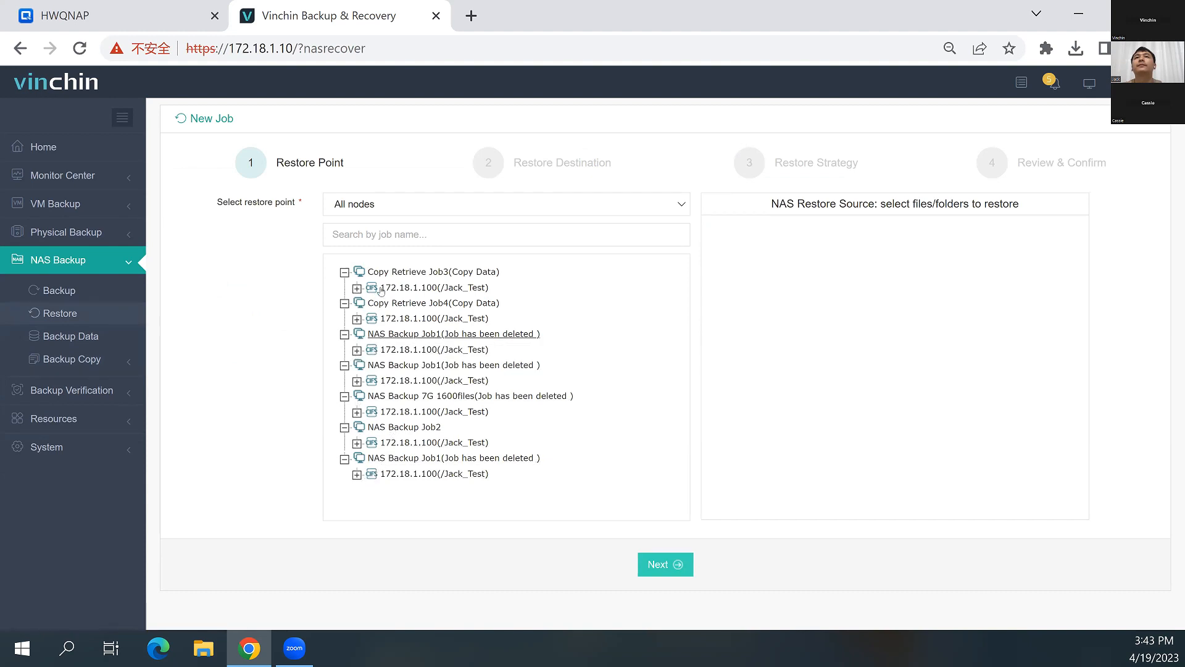
pyautogui.click(395, 317)
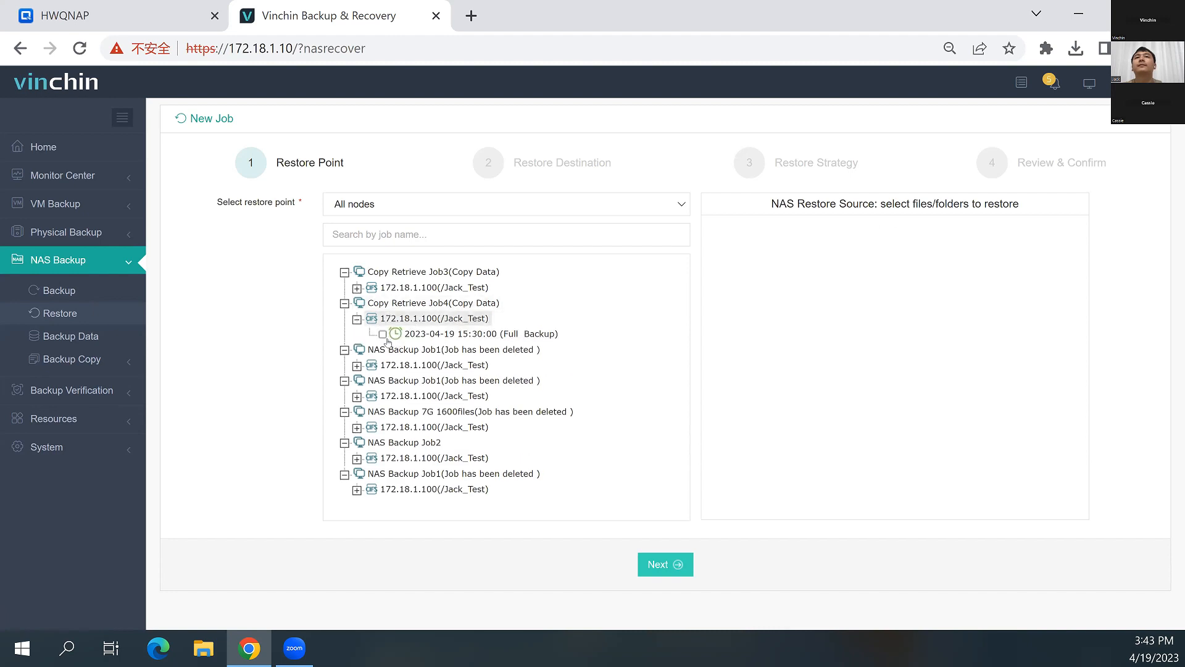
pyautogui.click(383, 334)
pyautogui.click(738, 311)
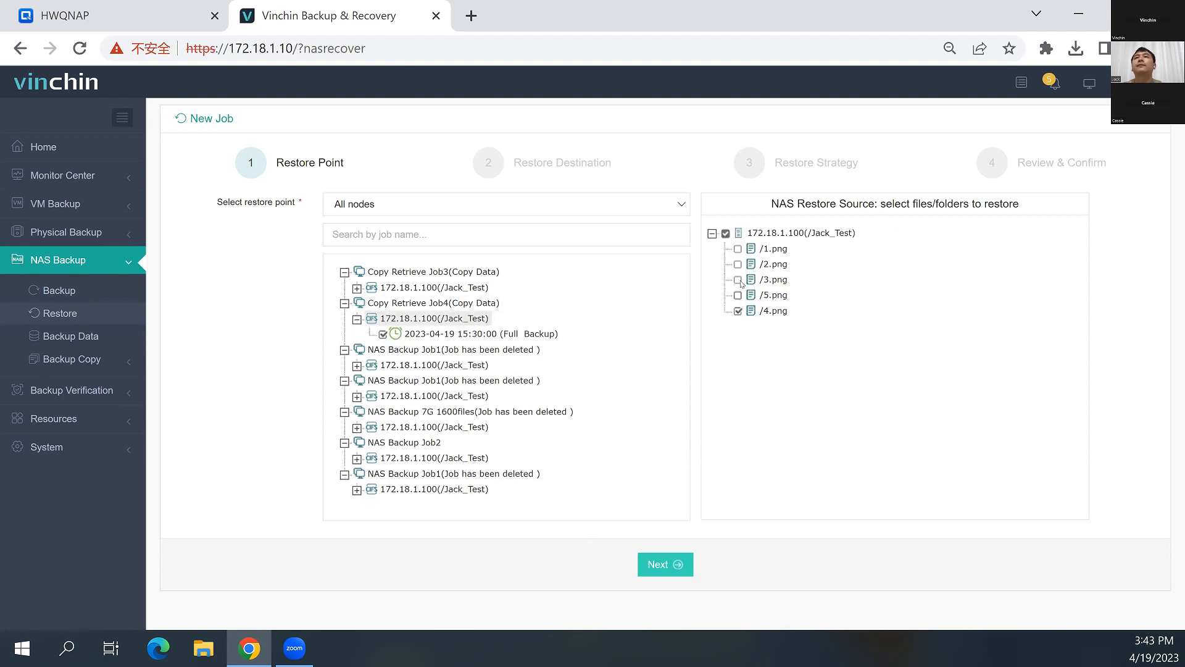
pyautogui.click(665, 564)
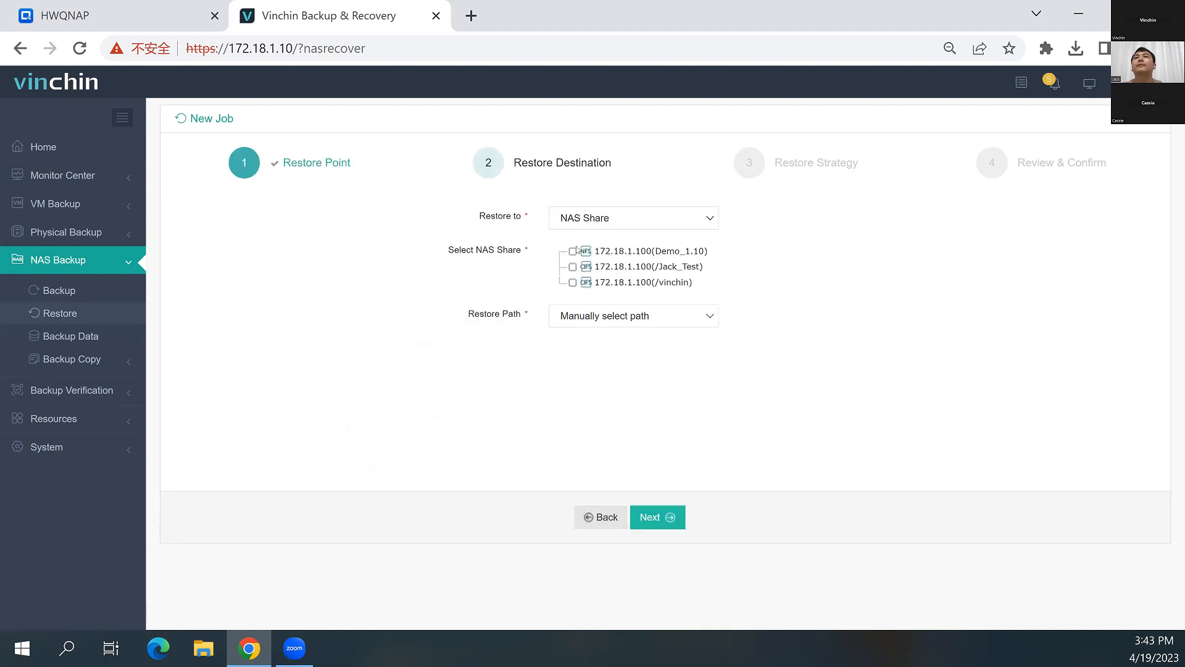
# Set the restore destination to File Server and select the Win_SQLServer_Jack agent from the Default Group
pyautogui.click(609, 226)
pyautogui.click(596, 246)
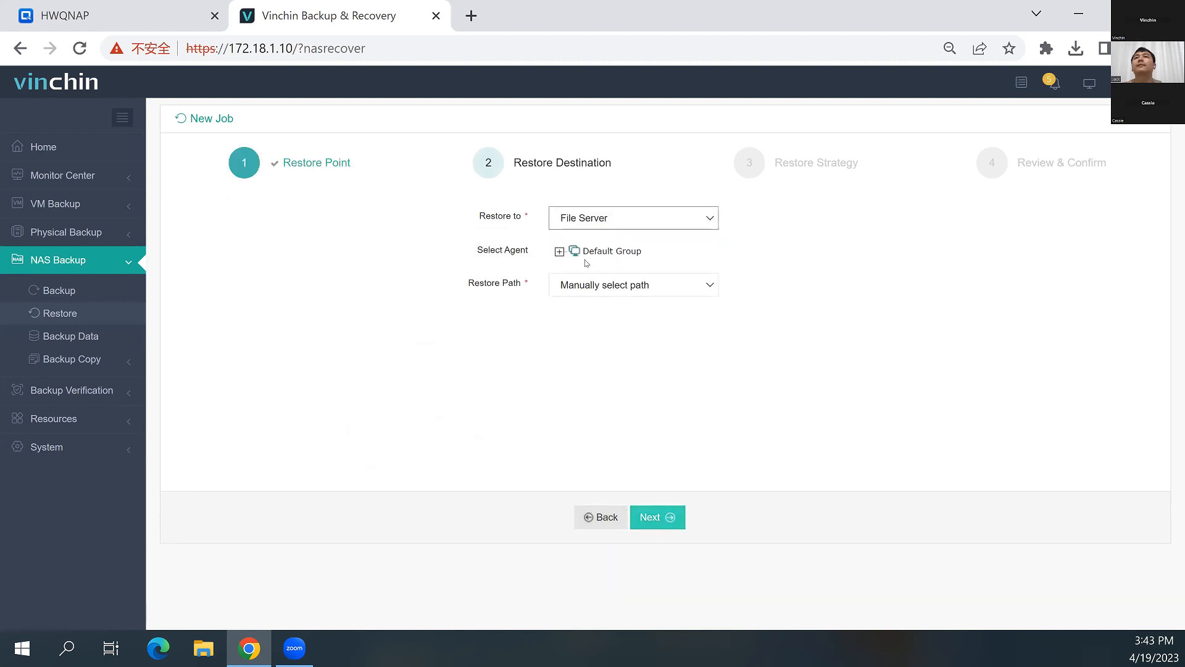
pyautogui.click(559, 253)
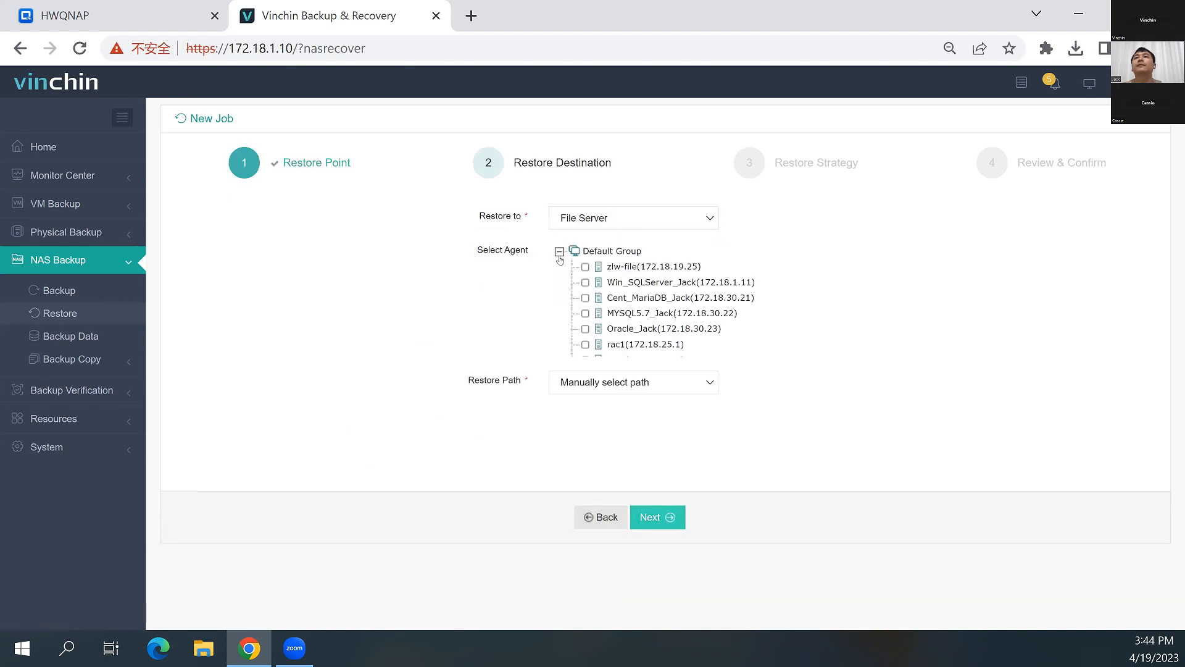
pyautogui.click(585, 283)
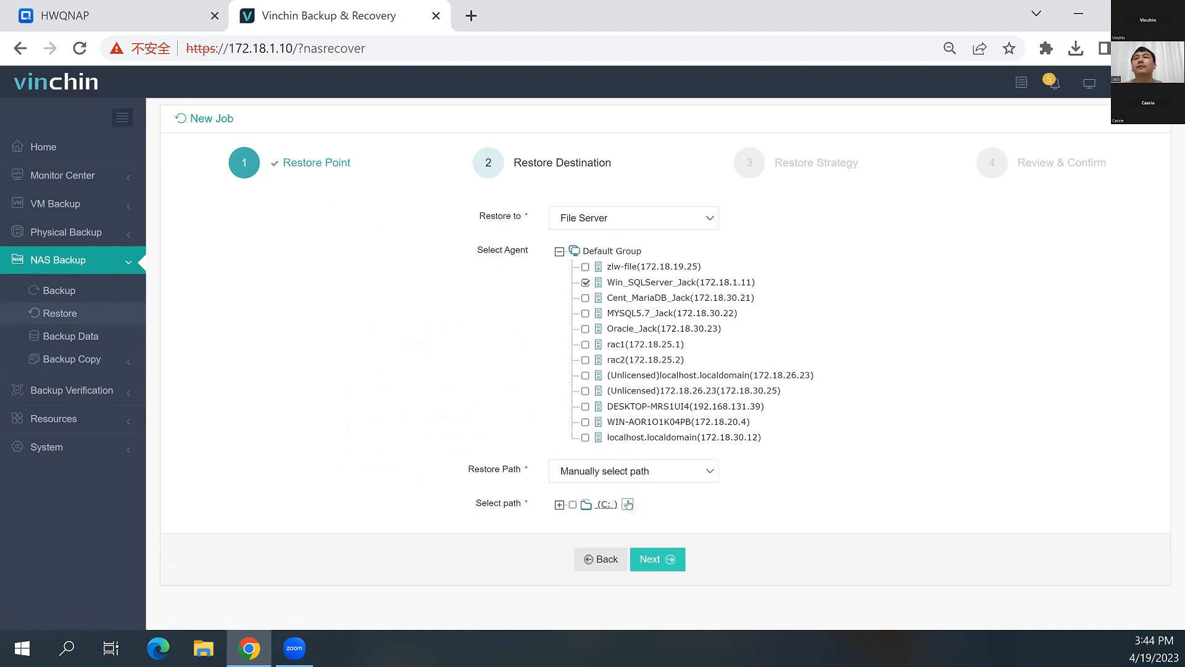
# Create a new folder named FromNAS under the C: drive and select it as the restore path
pyautogui.click(613, 505)
pyautogui.write('F')
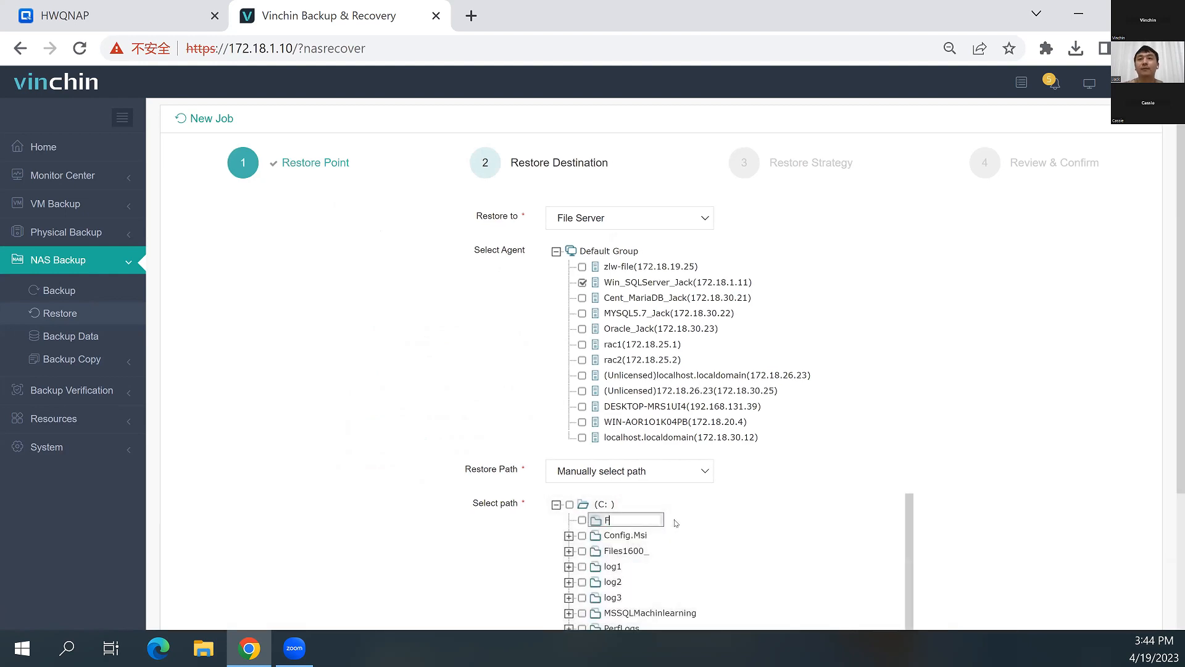
pyautogui.write('romNAS')
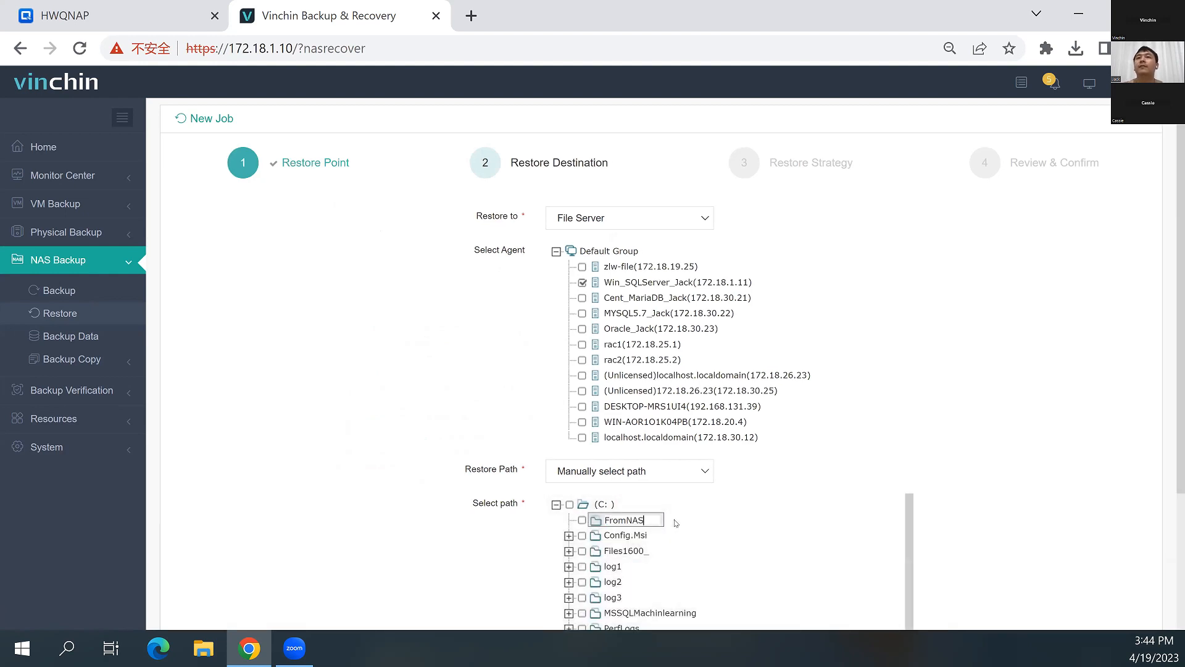
pyautogui.click(583, 521)
pyautogui.scroll(-2, 703, 529)
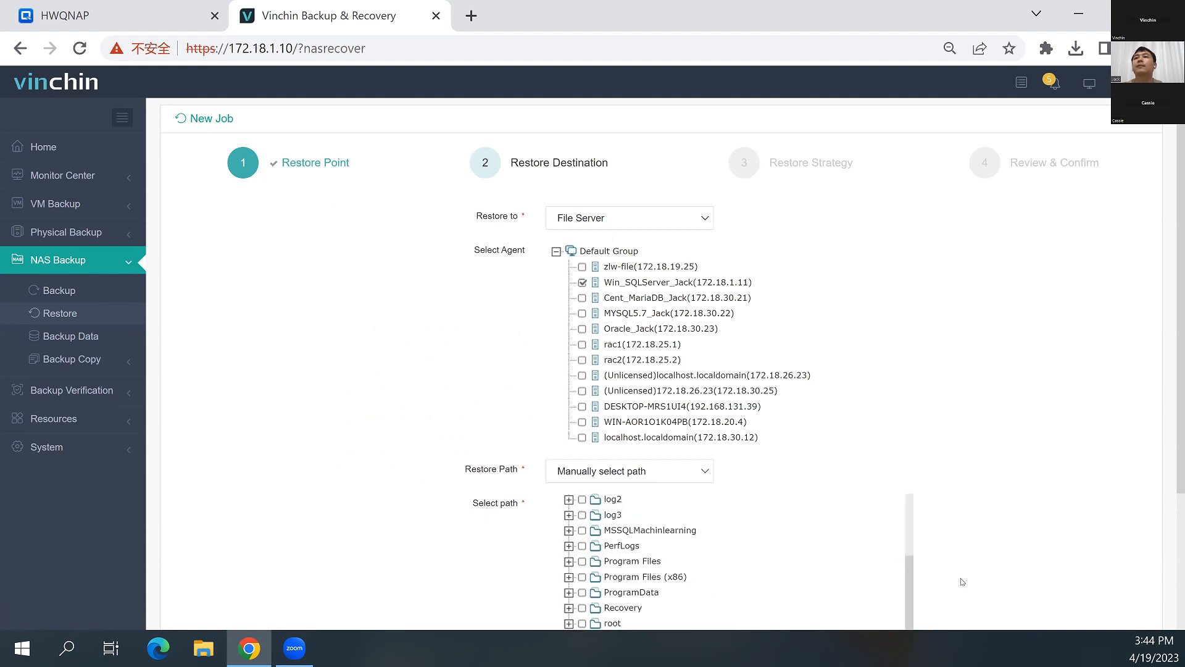
pyautogui.scroll(-4, 985, 563)
# Submit the NAS restore job with the default restore strategy and open its job details
pyautogui.click(665, 599)
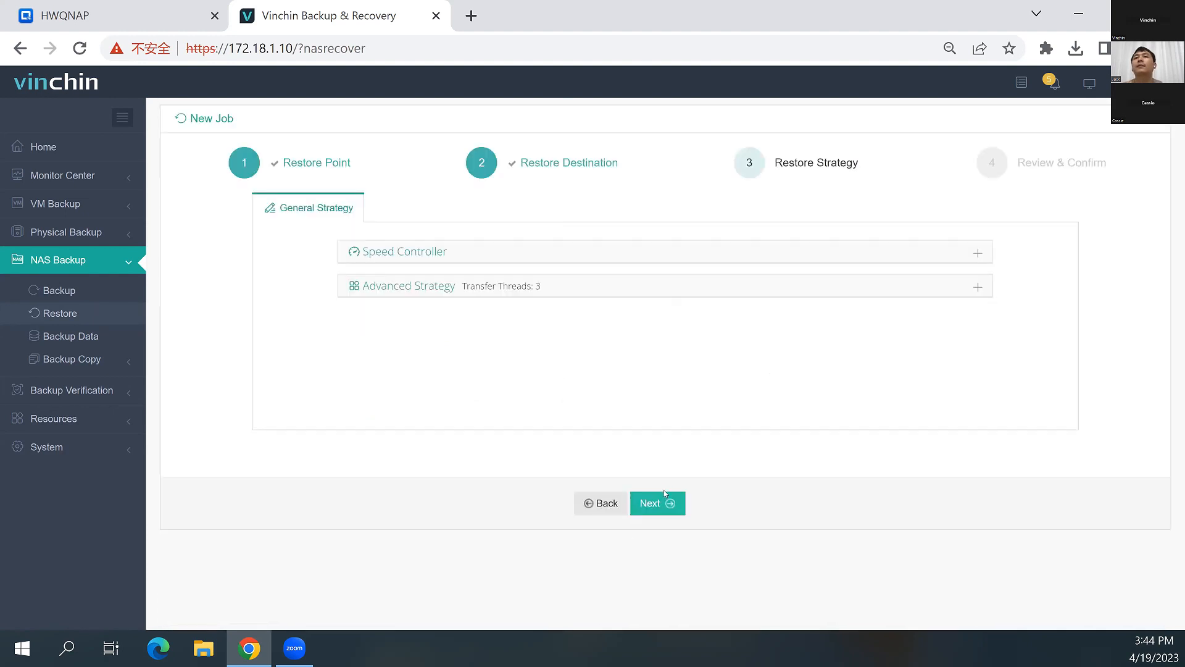
pyautogui.click(661, 594)
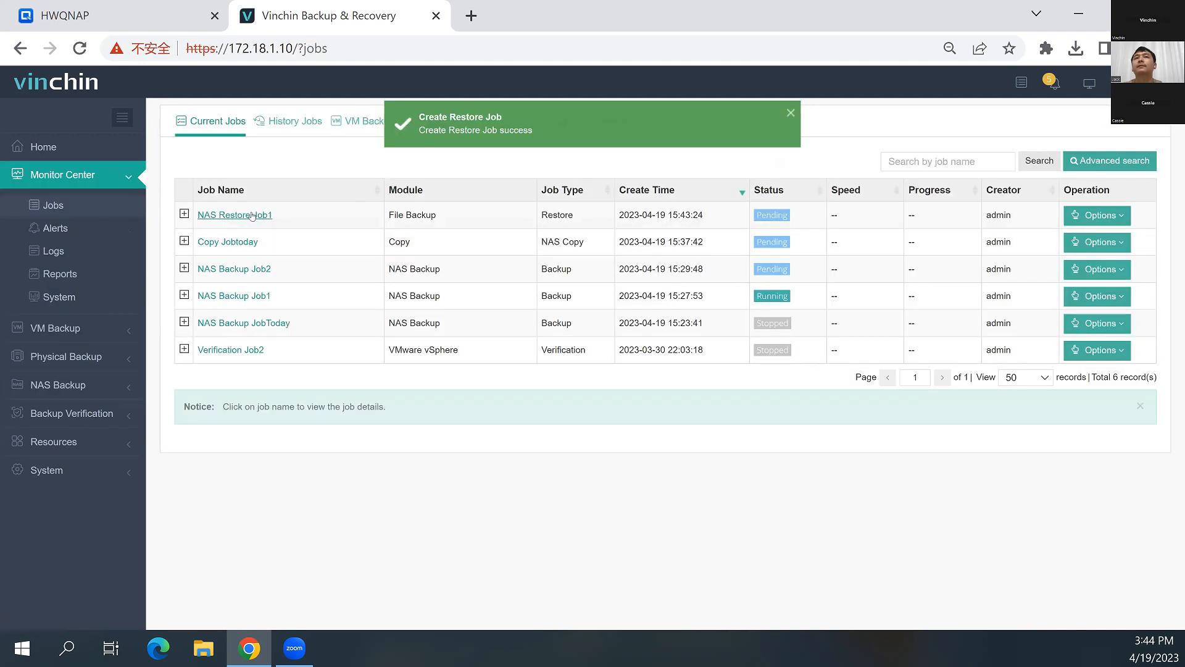
pyautogui.click(270, 216)
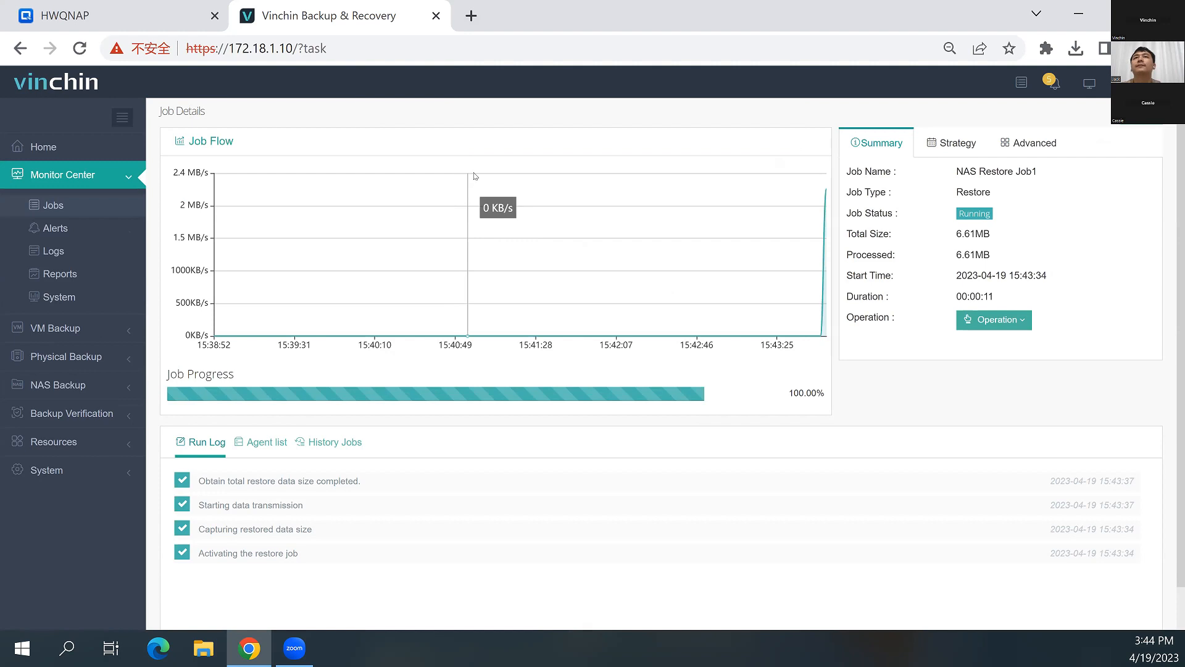
# Open vSphere at 172.18.2.1 in a new browser tab and close the File Station window in the for7.0_win_server2016_1.11 web console
pyautogui.click(471, 16)
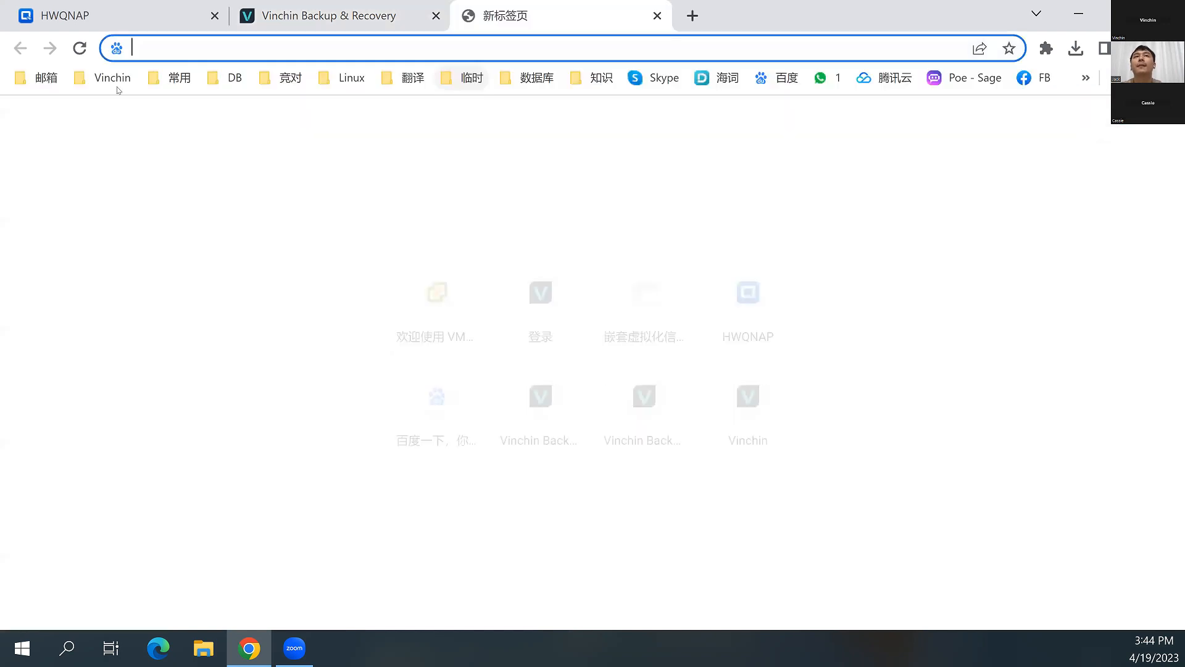
pyautogui.write('1')
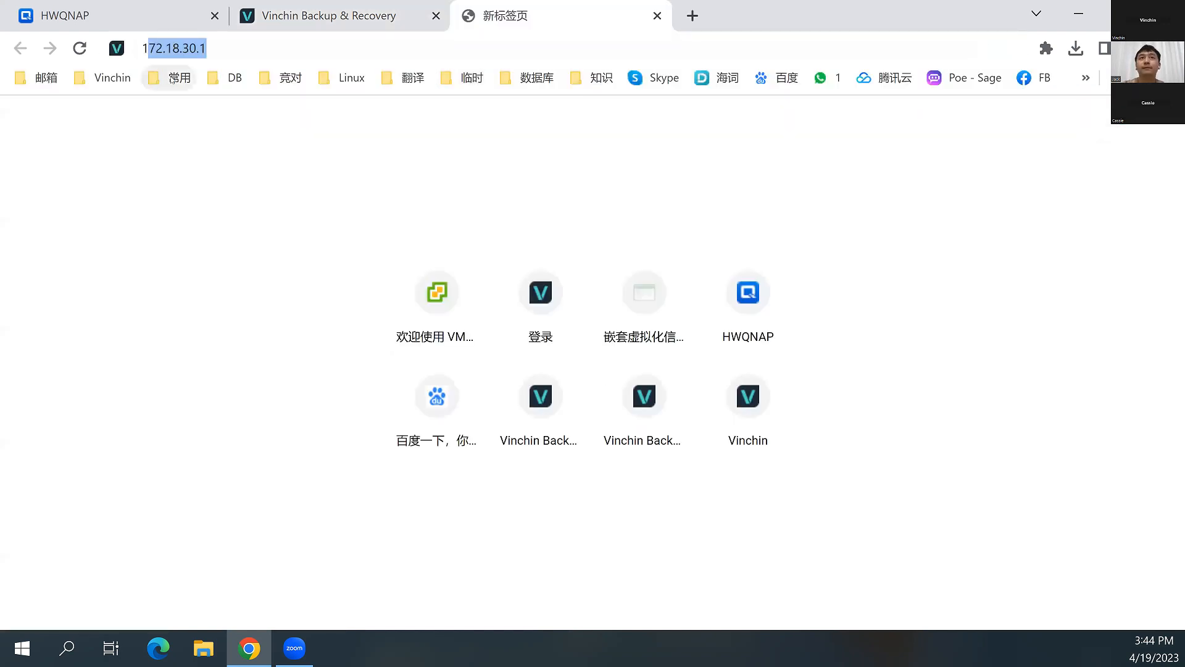
pyautogui.write('72.18.3')
pyautogui.press('BackSpace')
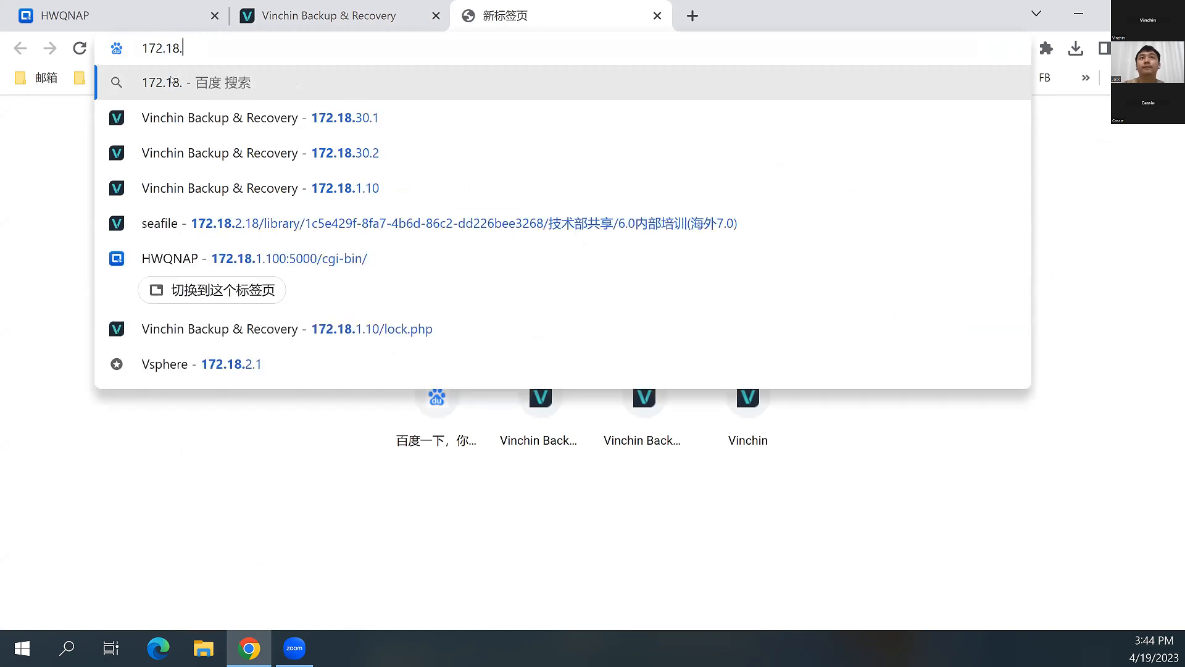
pyautogui.write('2.1')
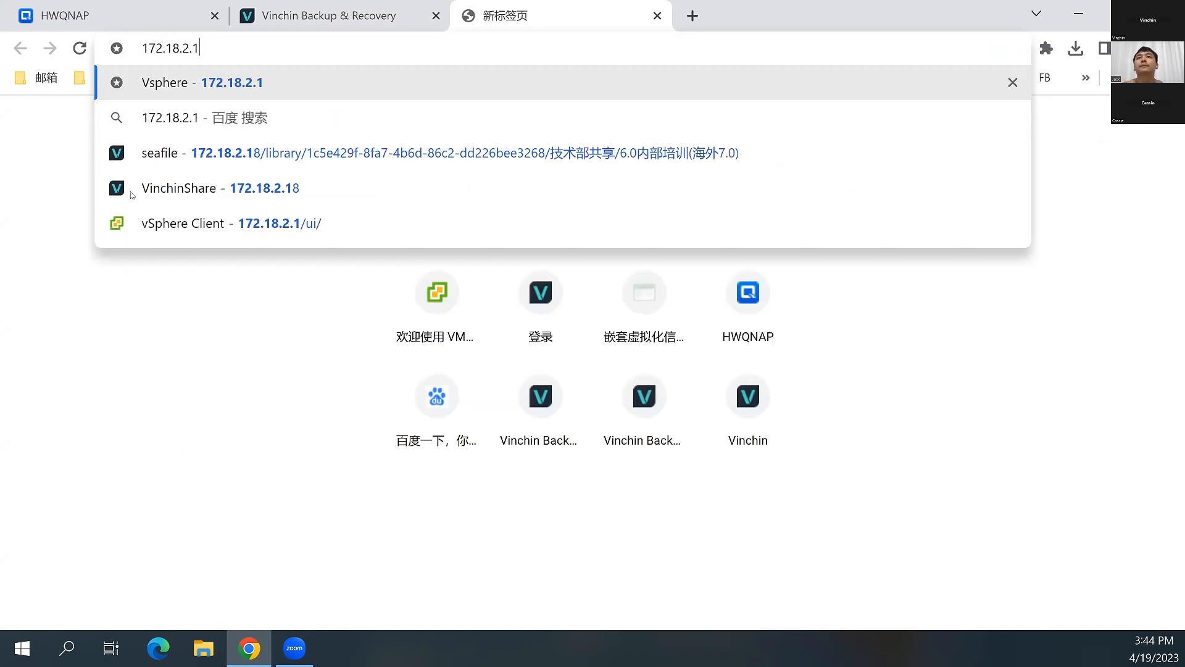
pyautogui.press('Return')
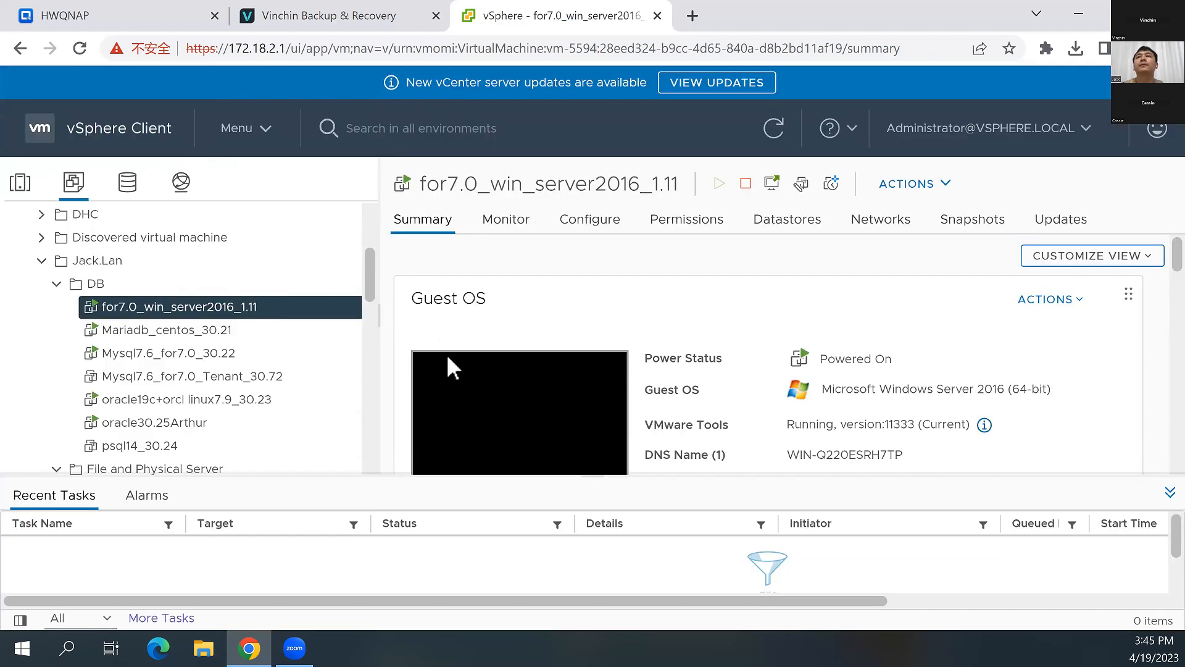
pyautogui.scroll(-3, 747, 328)
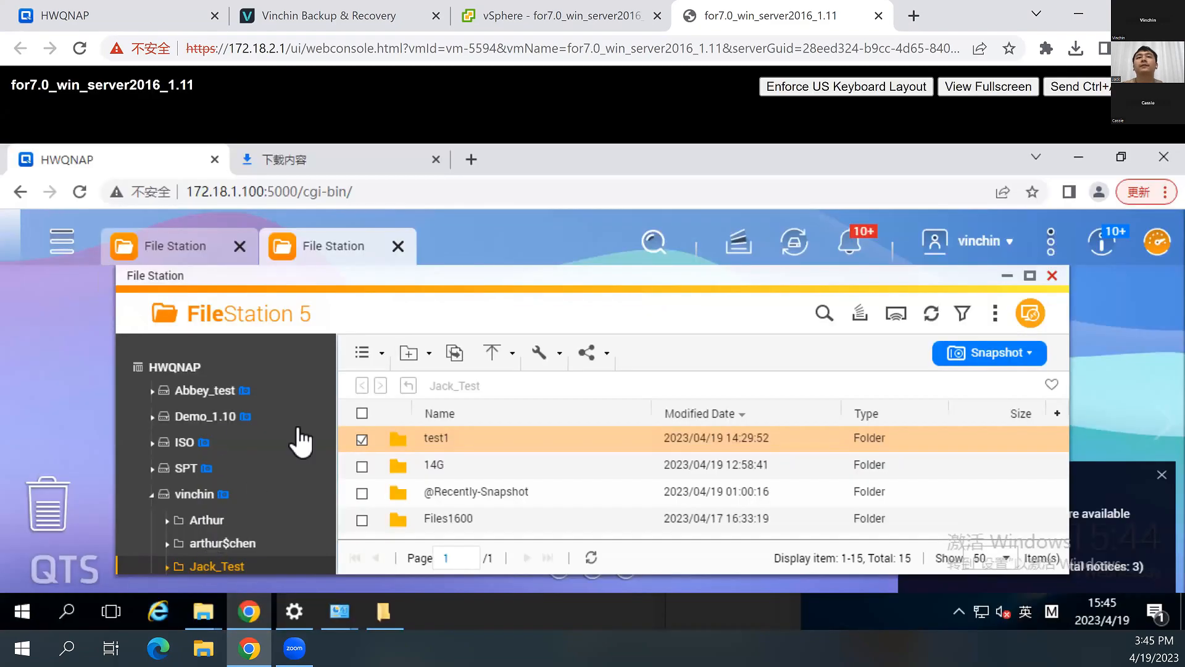
pyautogui.click(1053, 276)
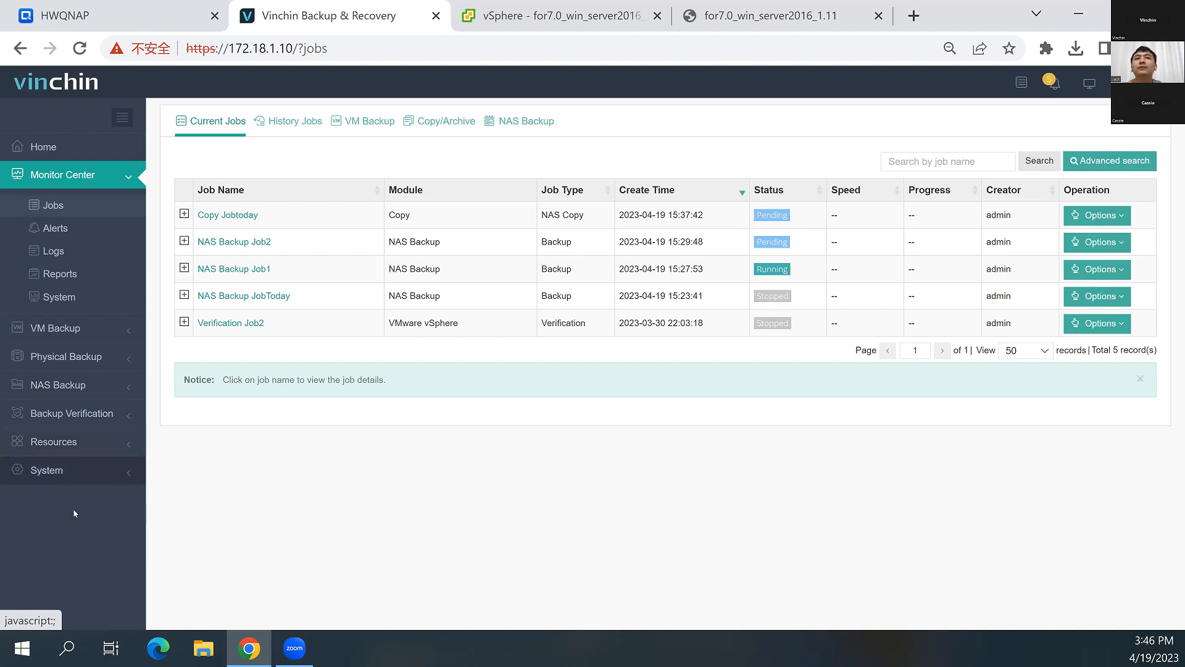
# Return to Vinchin's system settings and launch a WebSSH session from the System Tools
pyautogui.click(75, 477)
pyautogui.click(78, 376)
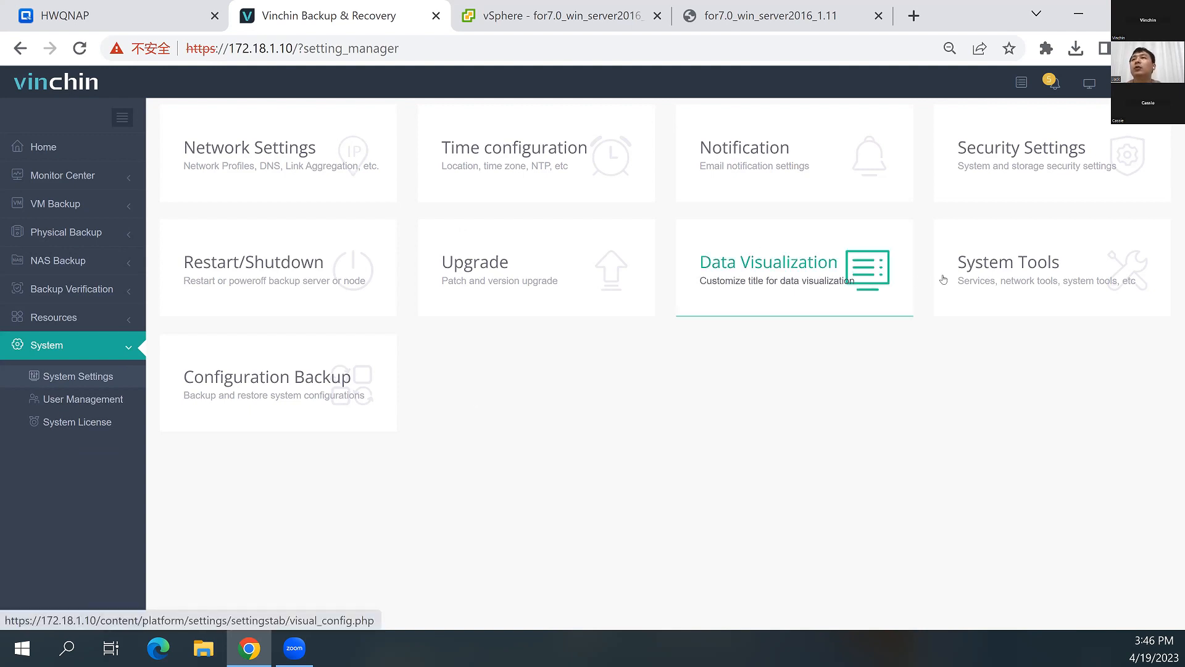
pyautogui.click(968, 273)
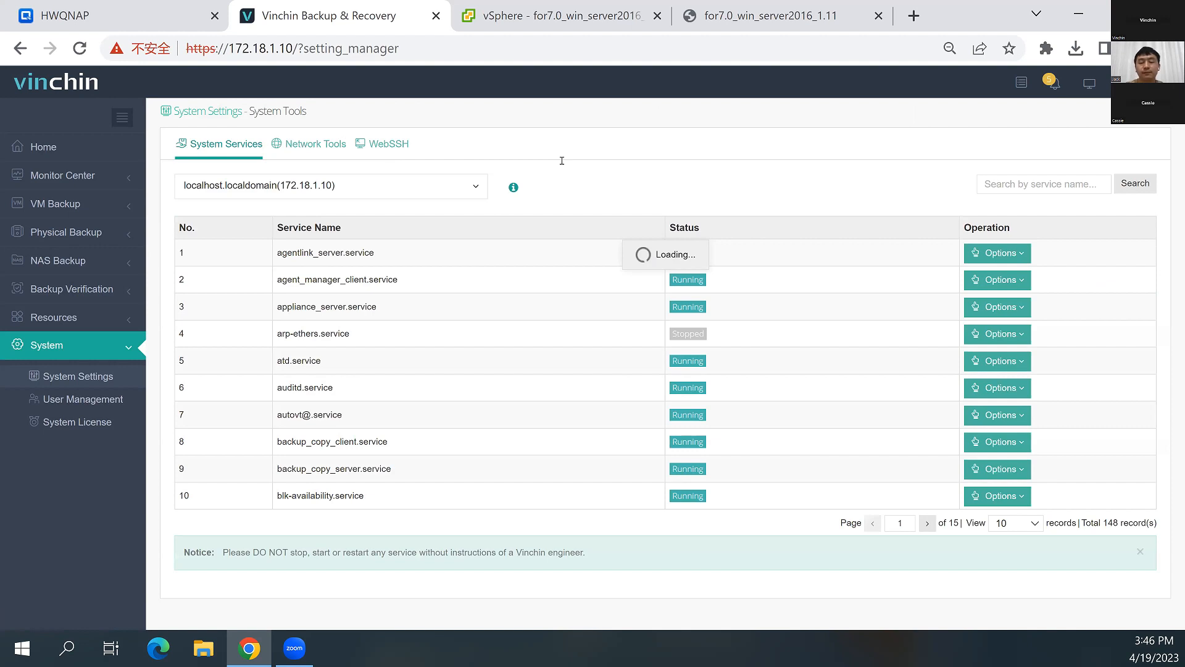
pyautogui.click(388, 144)
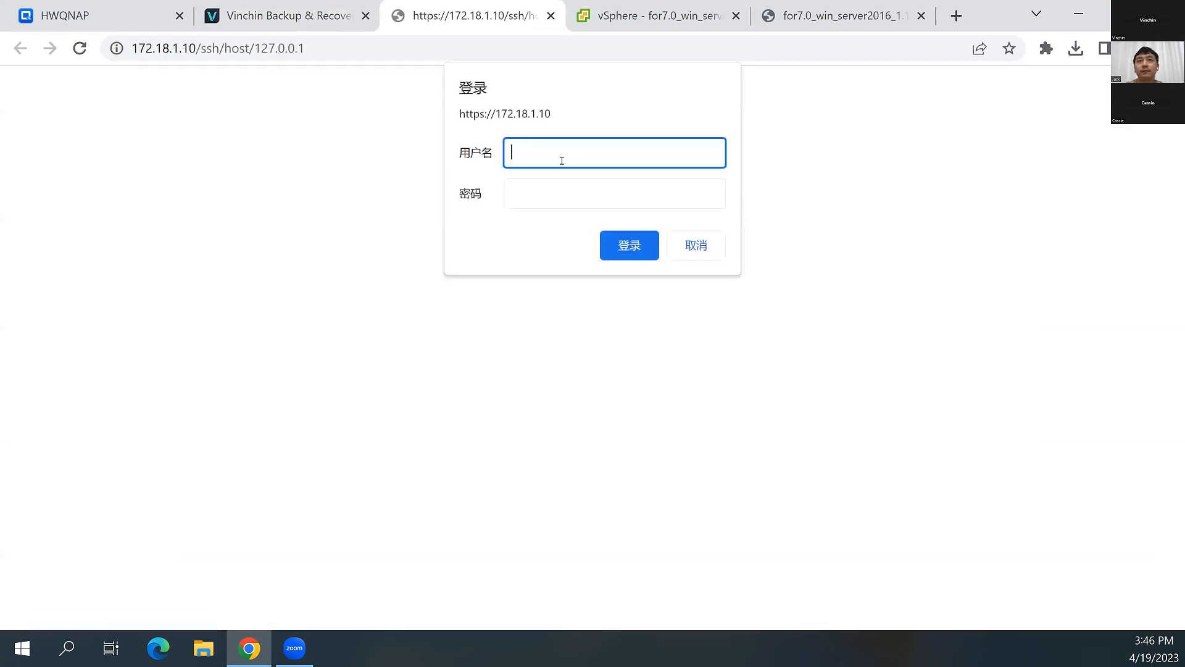
# Log in to the WebSSH terminal as root with the account password
pyautogui.write('admin')
pyautogui.press('BackSpace')
pyautogui.press('BackSpace')
pyautogui.press('BackSpace')
pyautogui.press('BackSpace')
pyautogui.press('BackSpace')
pyautogui.write('root')
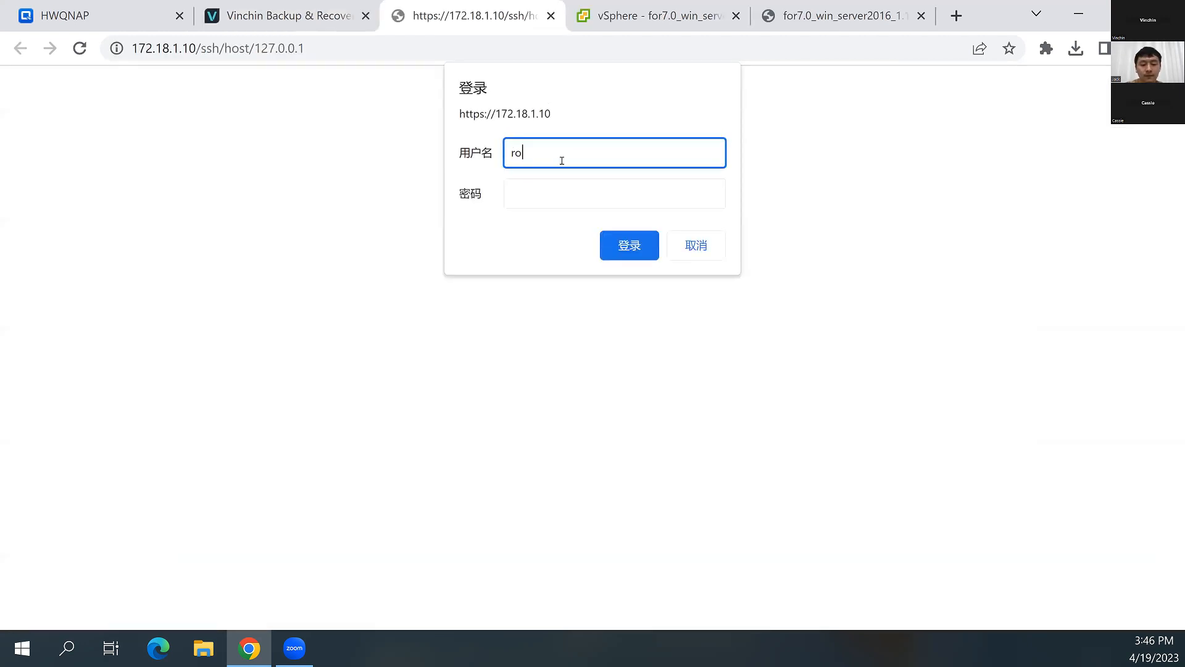
pyautogui.press('Tab')
pyautogui.write('••••••••')
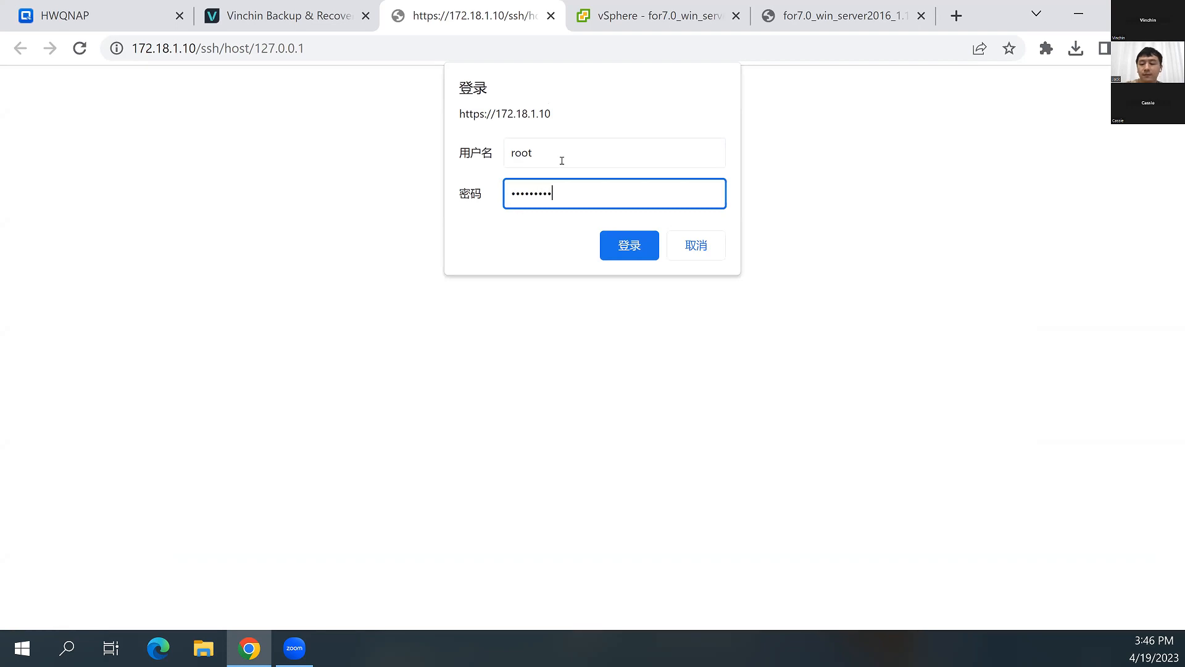
pyautogui.press('Return')
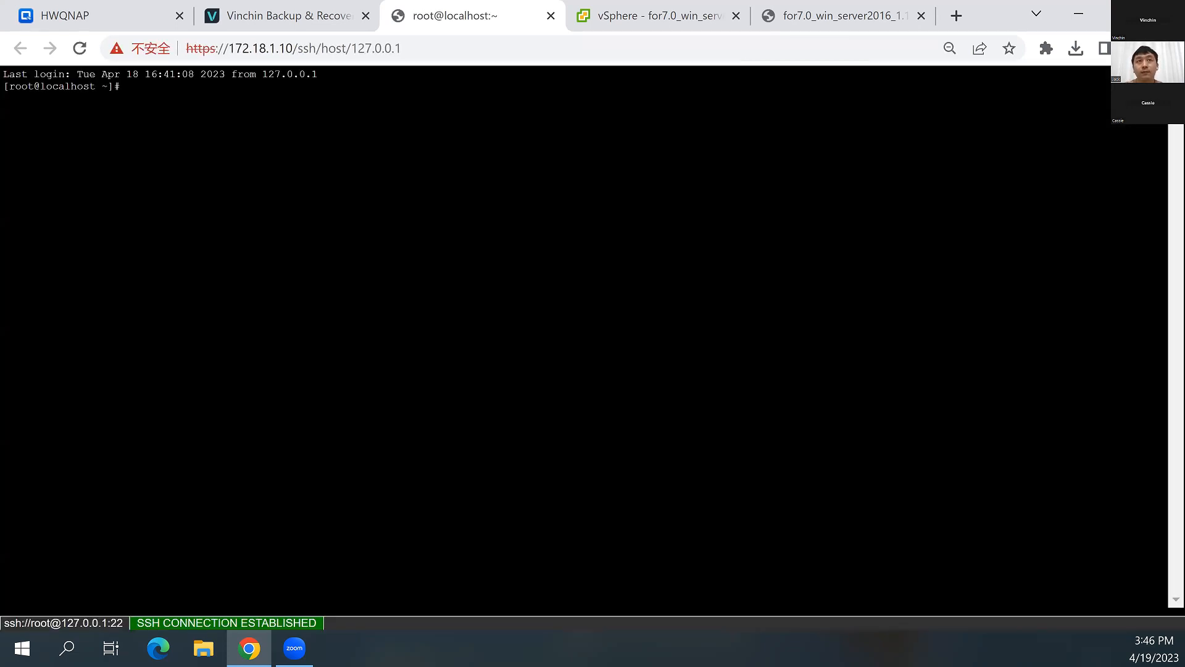
# List the backup server's mounted file systems with df -h
pyautogui.write('df -h')
pyautogui.press('Return')
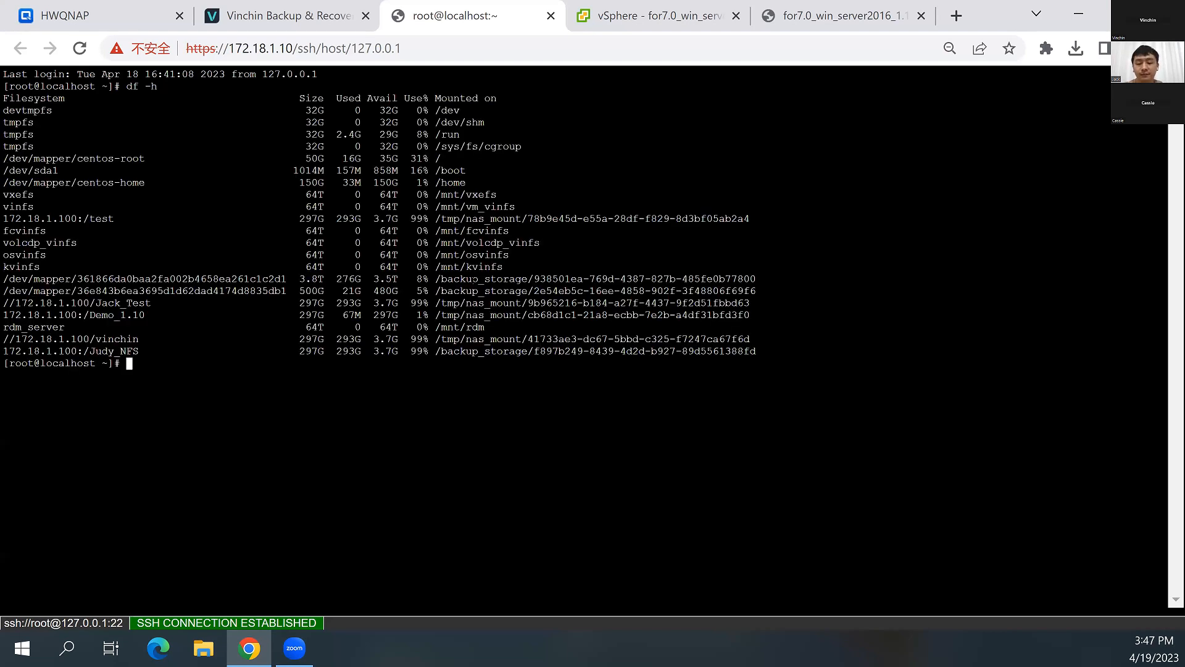
# Change to the /backup_storage/938501ea-769d-4387-827b-485fe0b77800/ directory and list its contents
pyautogui.moveTo(299, 279); pyautogui.dragTo(467, 279)
pyautogui.write('cd /ba')
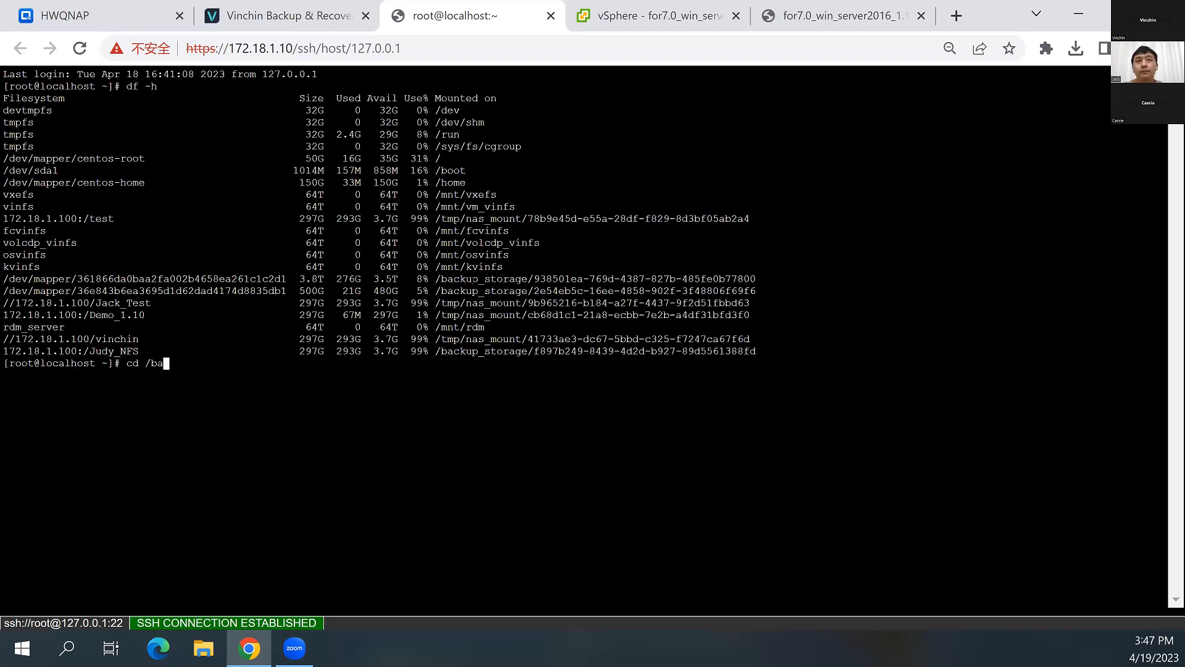
pyautogui.press('Tab')
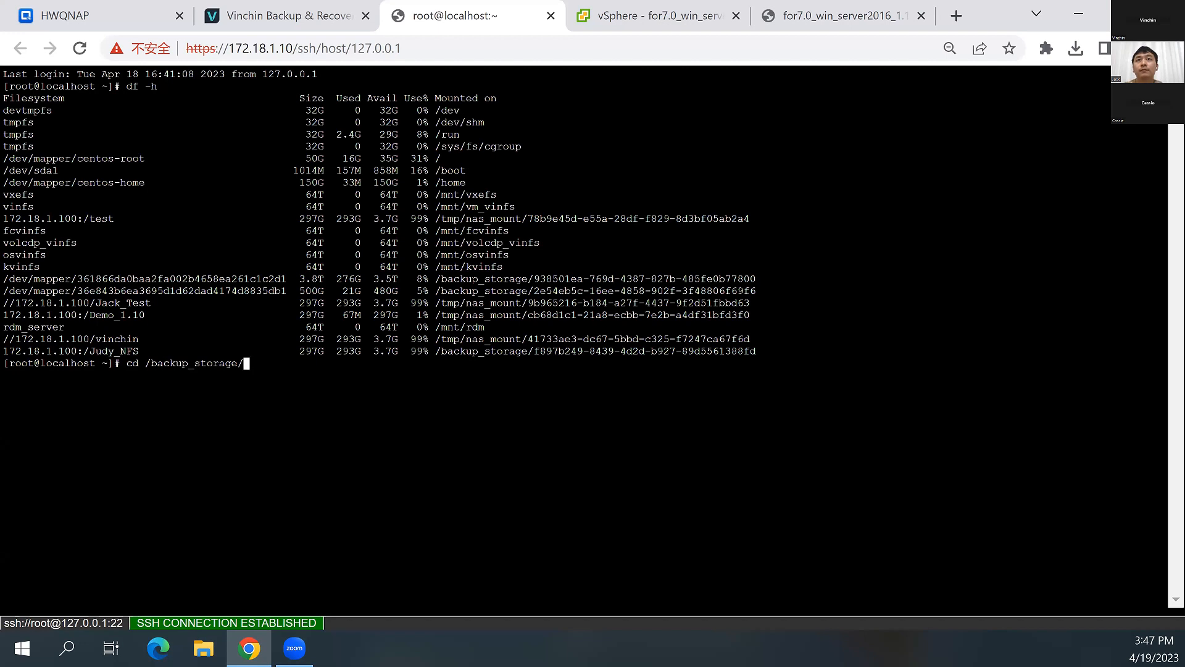
pyautogui.write('938')
pyautogui.press('Tab')
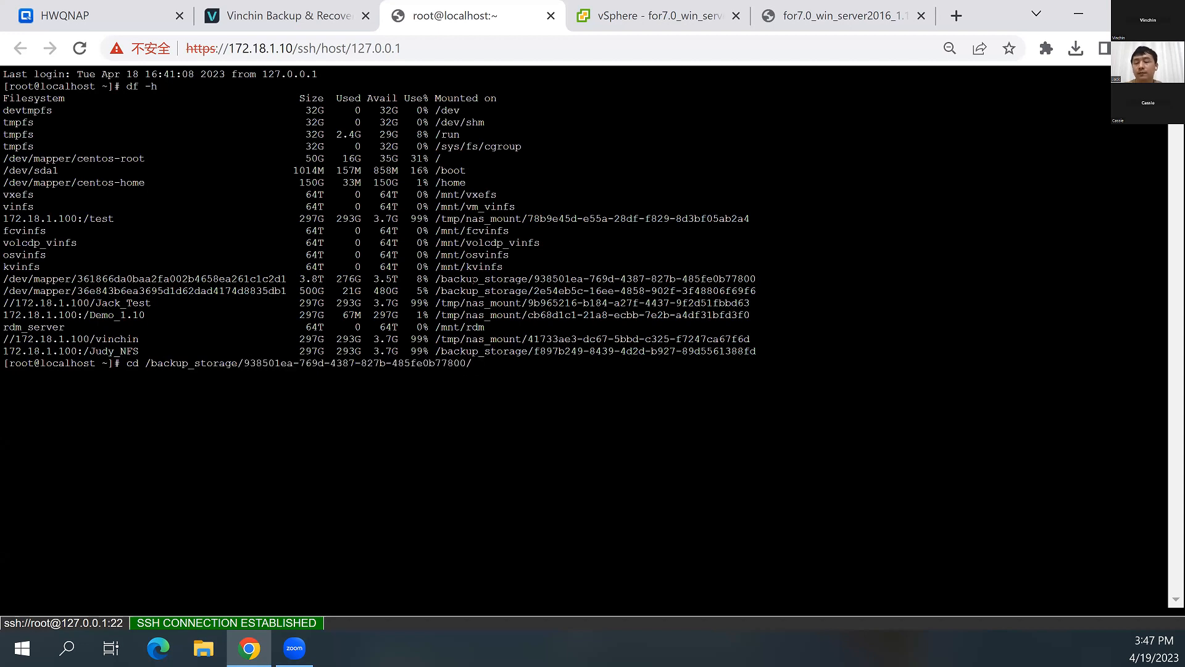
pyautogui.press('Return')
pyautogui.write('ls')
pyautogui.press('Return')
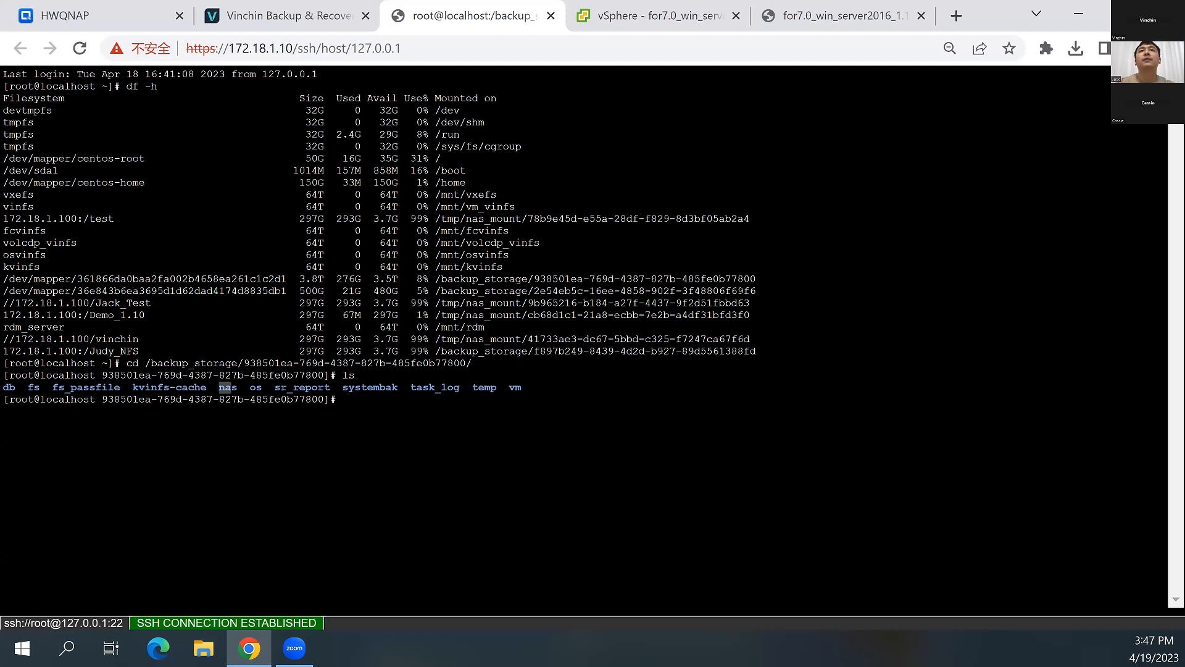
# Try to delete the nas backup directory with rm -rf nas, and close the WebSSH terminal and virtual machine console tabs
pyautogui.write('rm -rf')
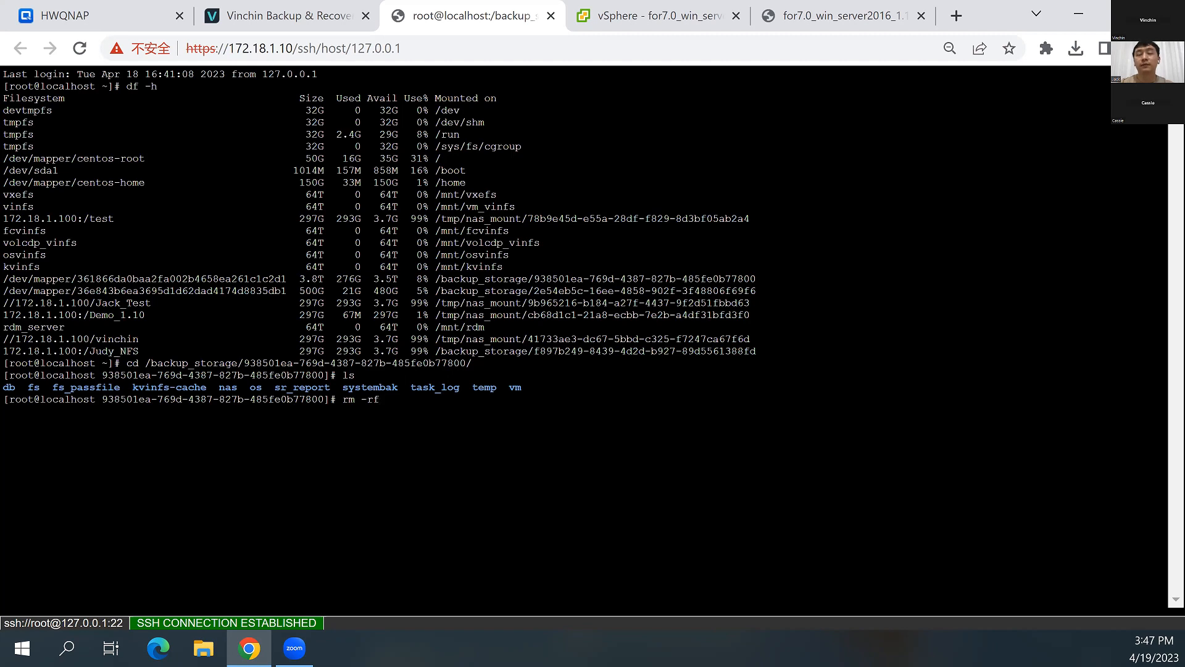
pyautogui.write(' nas')
pyautogui.press('Return')
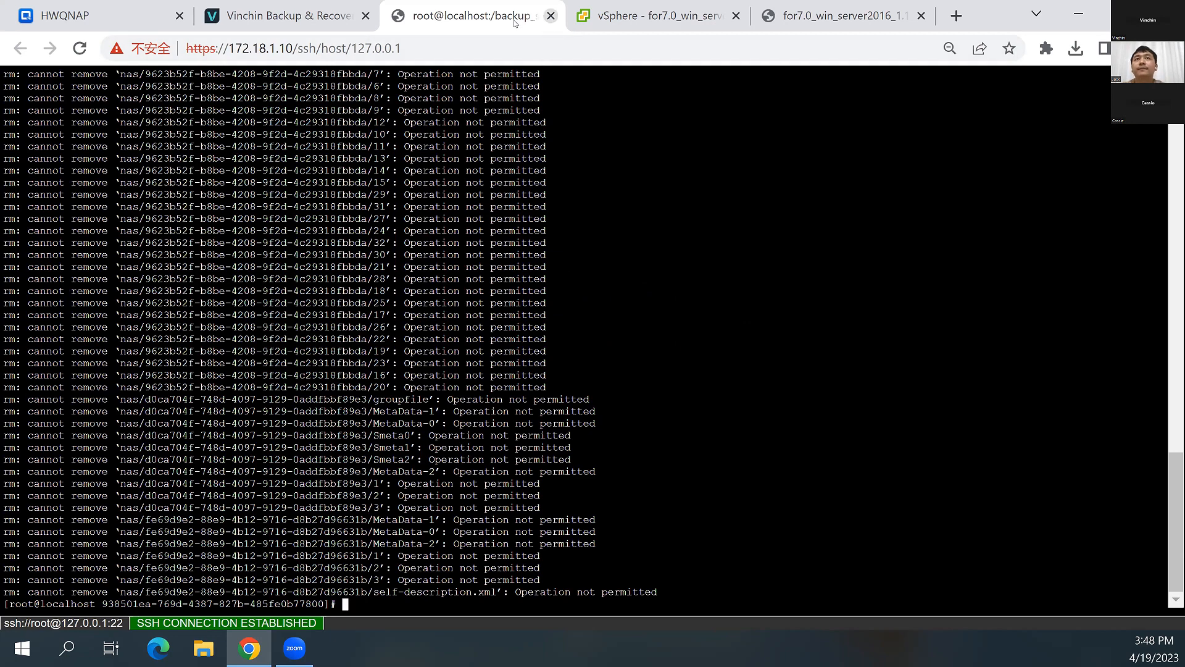
pyautogui.hotkey('ctrl', 'w')
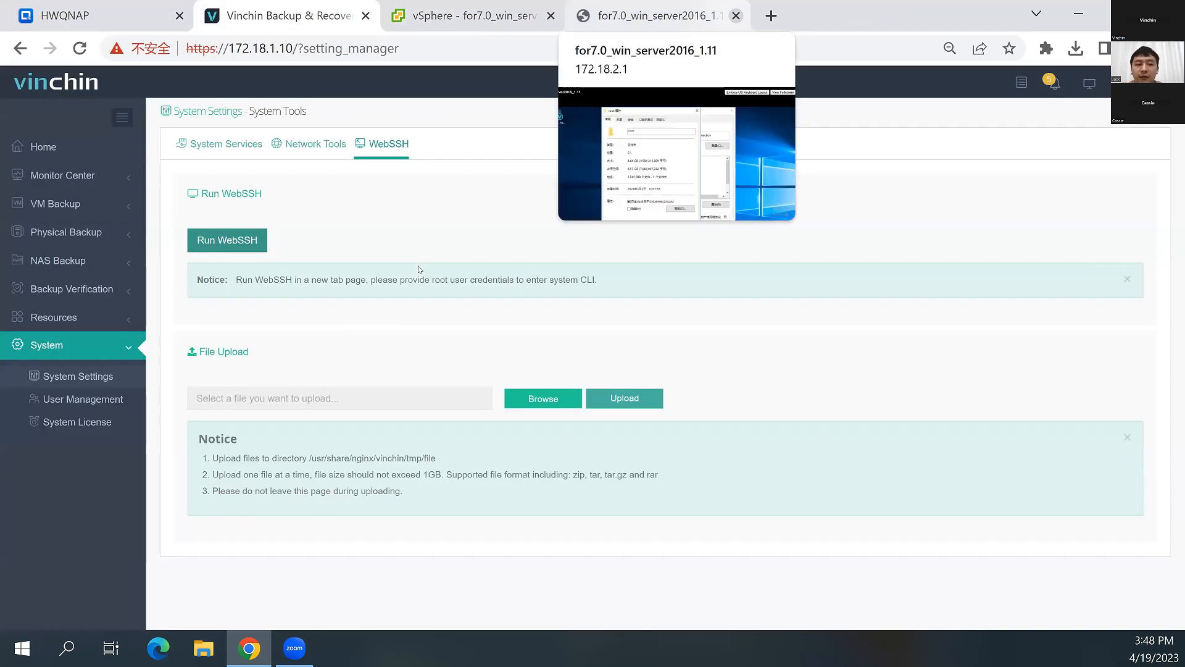
pyautogui.click(736, 15)
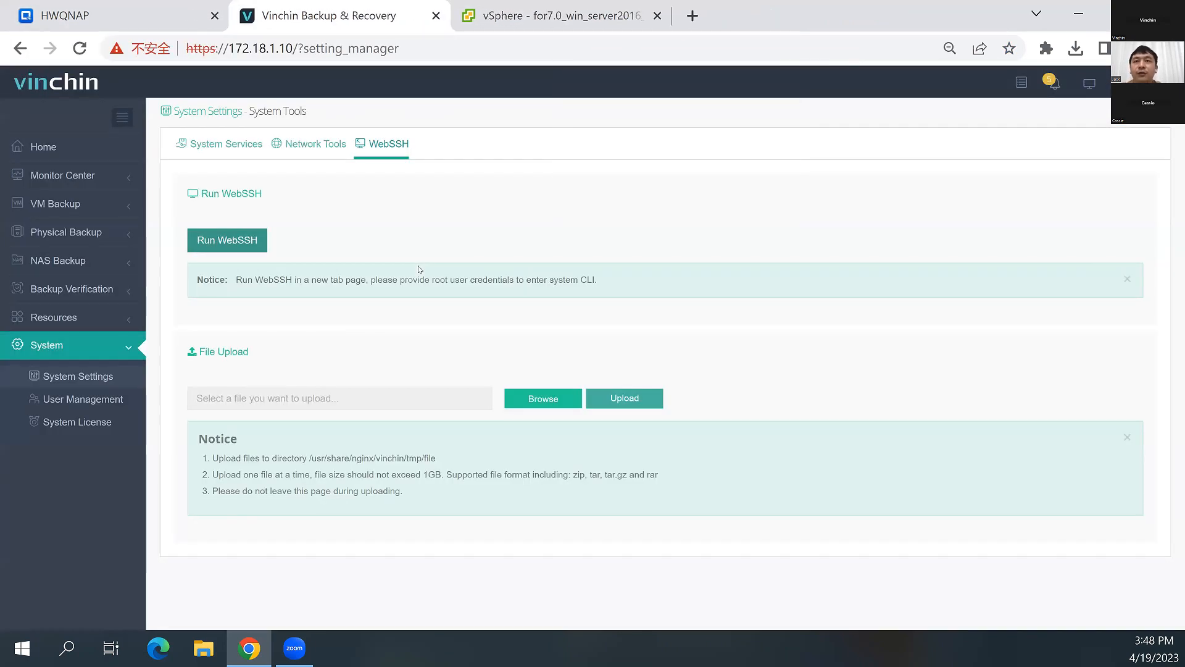